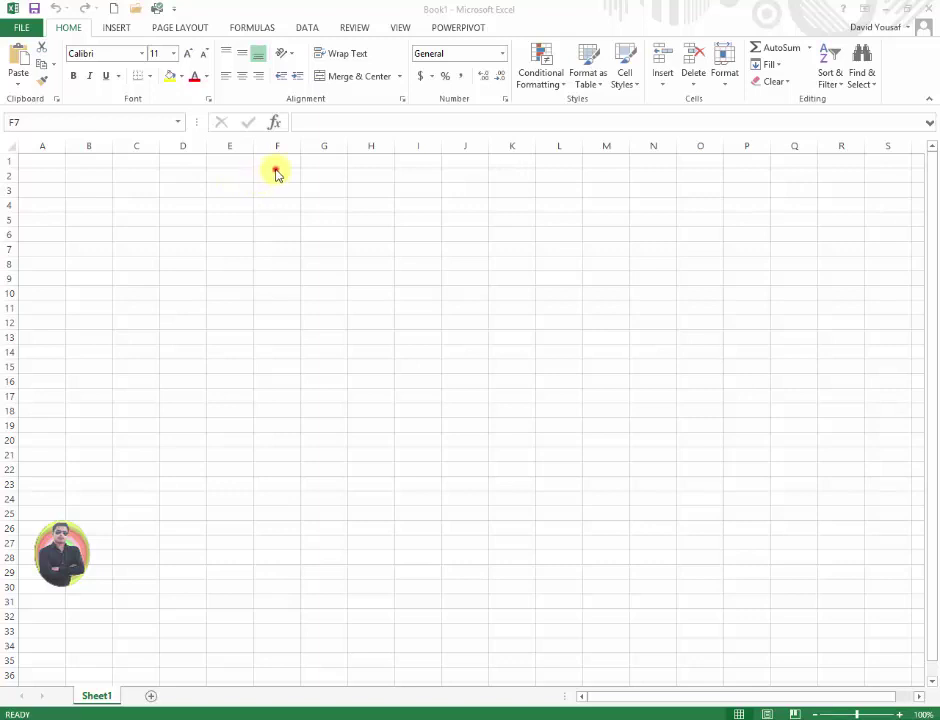
Merge F1:L5 into one centred cell holding the title 'How To Use RANK Formula'
{"action": "left_click", "coordinate": [275, 170]}
{"action": "left_click_drag", "start_coordinate": [266, 163], "coordinate": [560, 215]}
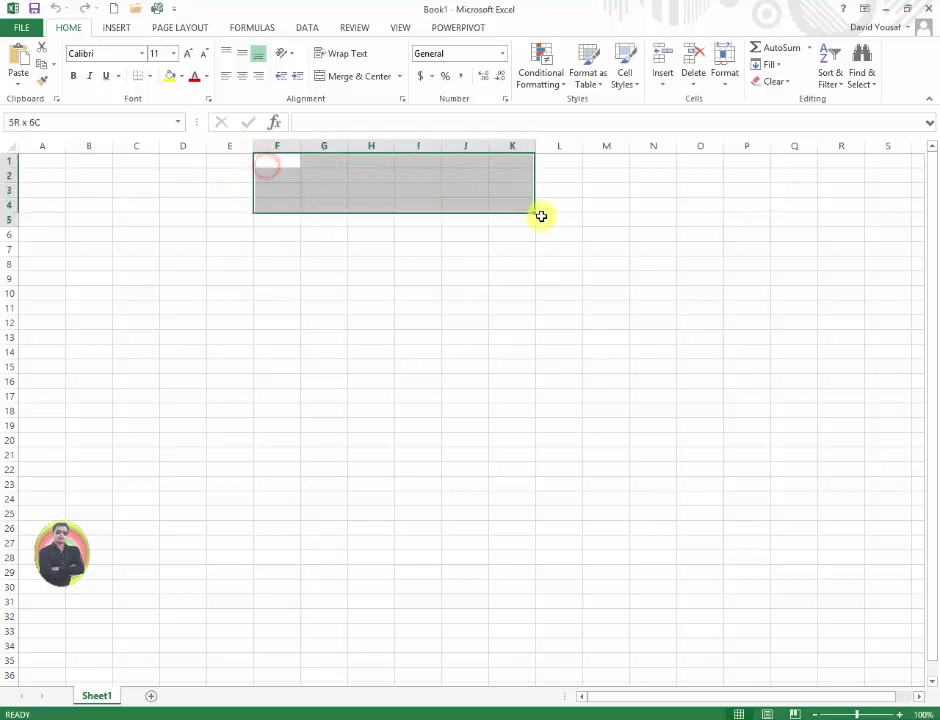
{"action": "left_click", "coordinate": [355, 77]}
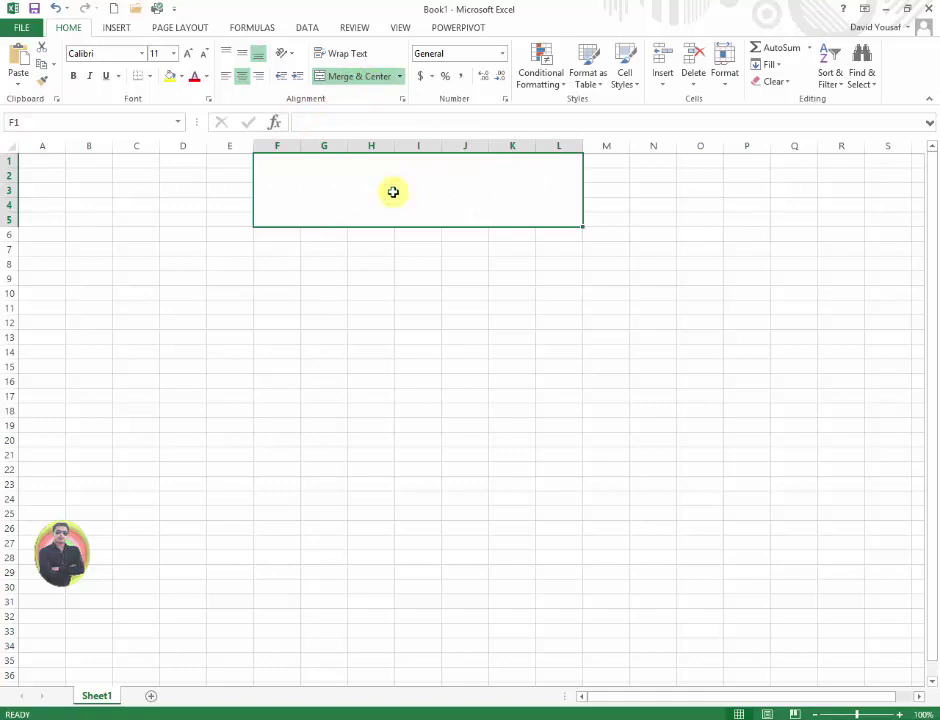
{"action": "type", "text": "How"}
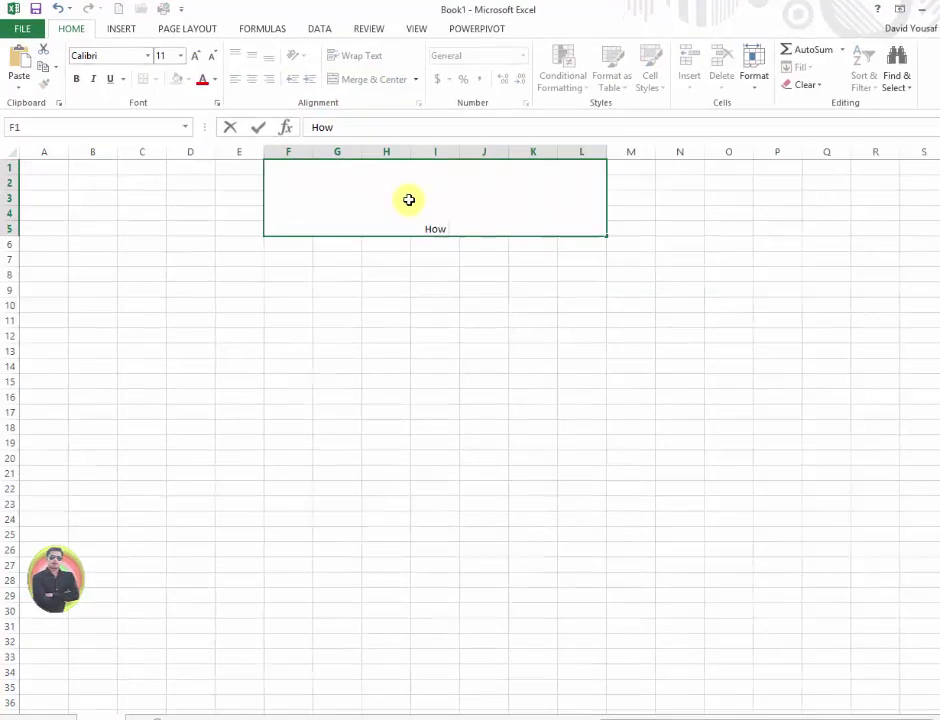
{"action": "type", "text": " To Use "}
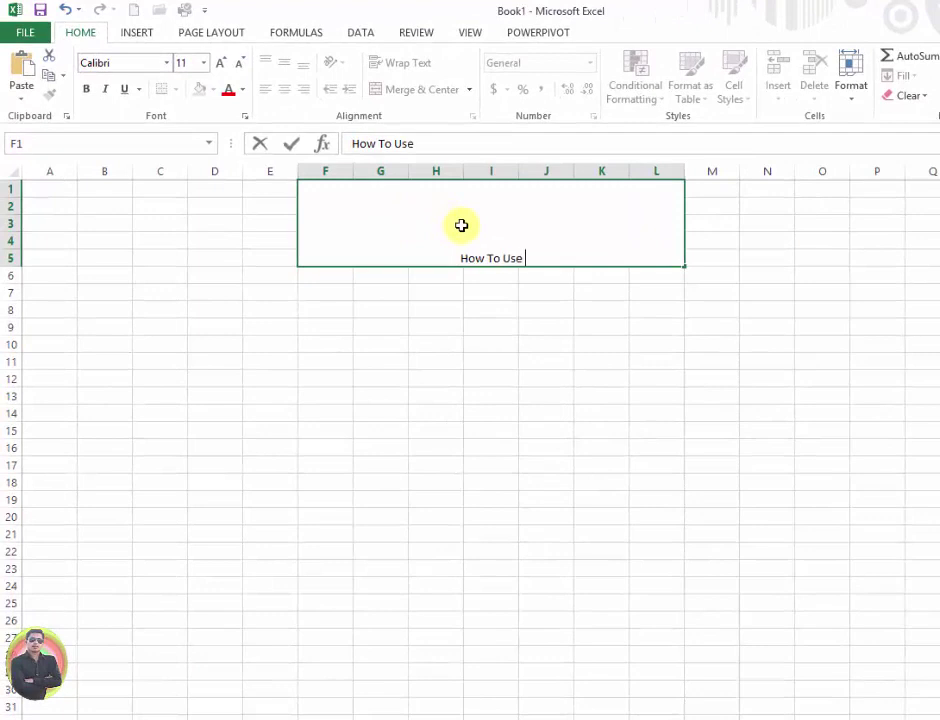
{"action": "type", "text": "RANK "}
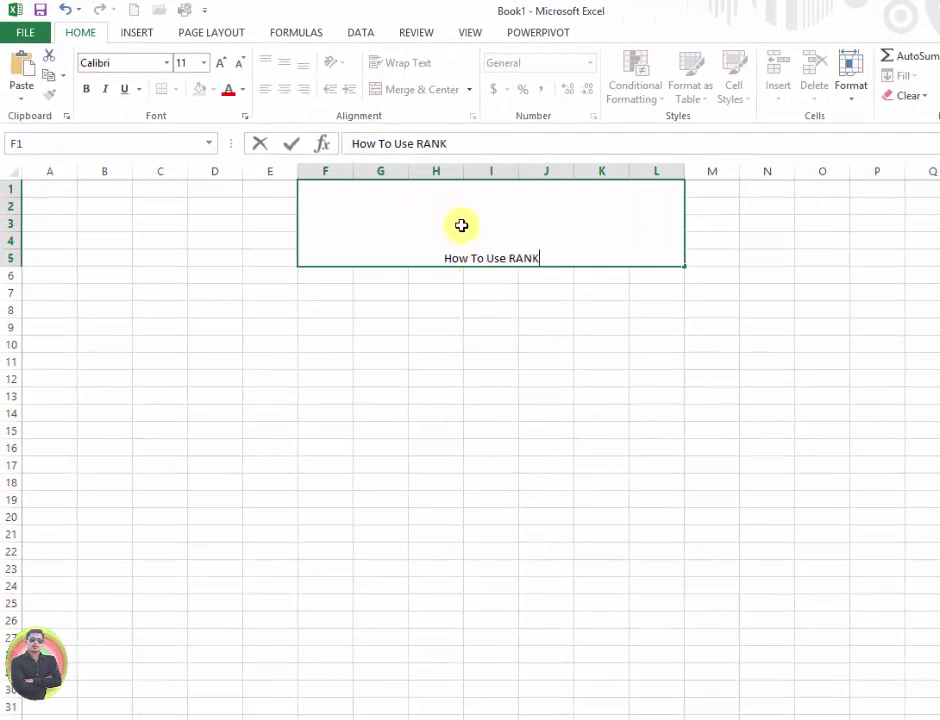
{"action": "type", "text": "For"}
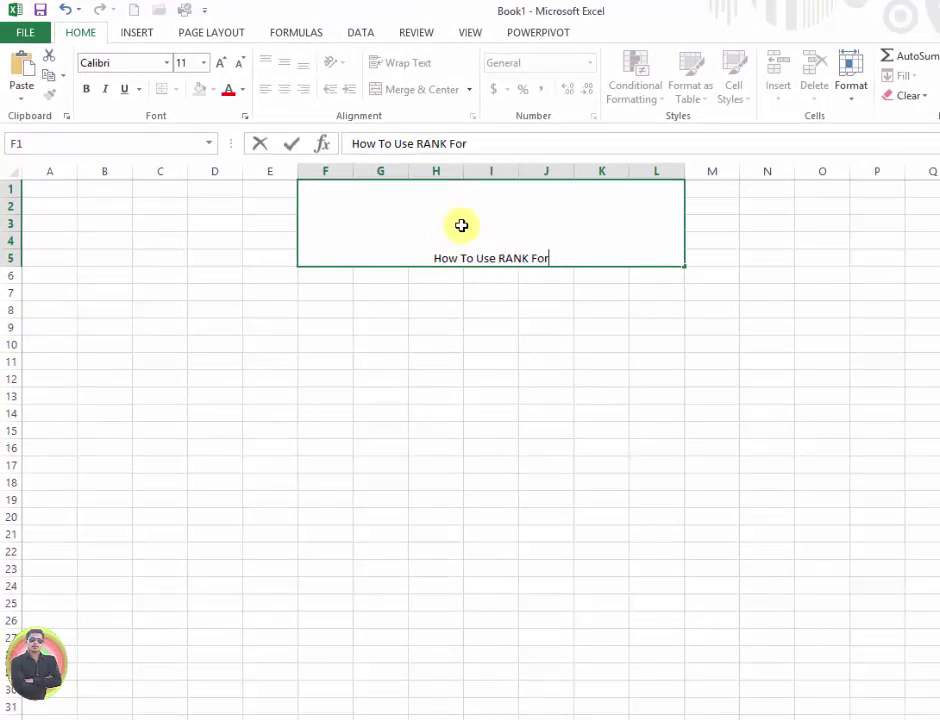
{"action": "type", "text": "mula"}
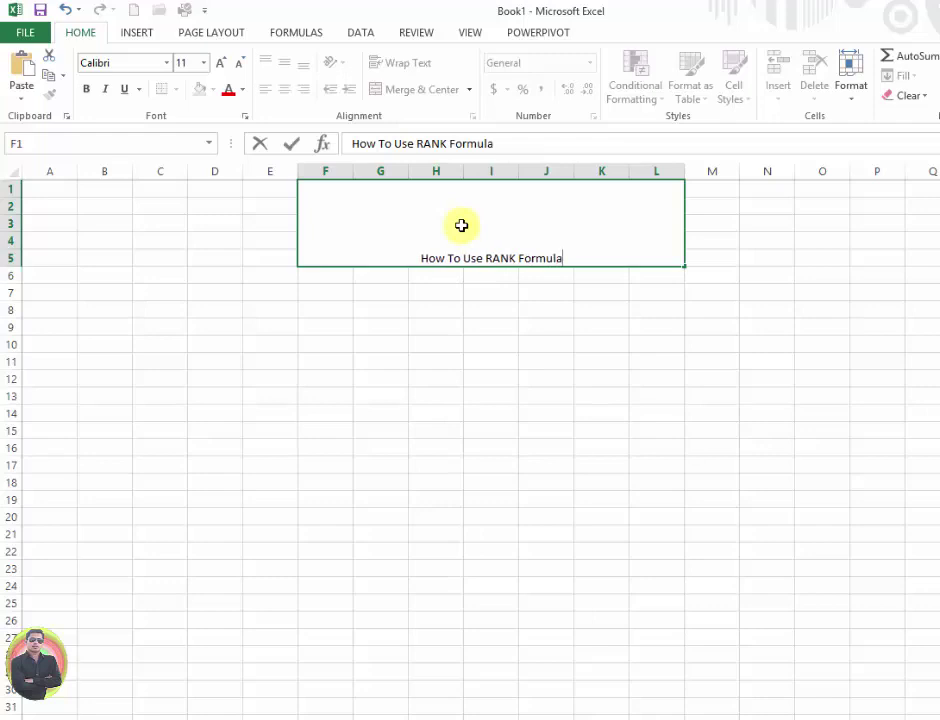
{"action": "right_click", "coordinate": [461, 225]}
{"action": "left_click", "coordinate": [340, 273]}
{"action": "left_click", "coordinate": [350, 218]}
Set the title to 28-point text on a light green fill
{"action": "left_click", "coordinate": [334, 298]}
{"action": "left_click", "coordinate": [348, 219]}
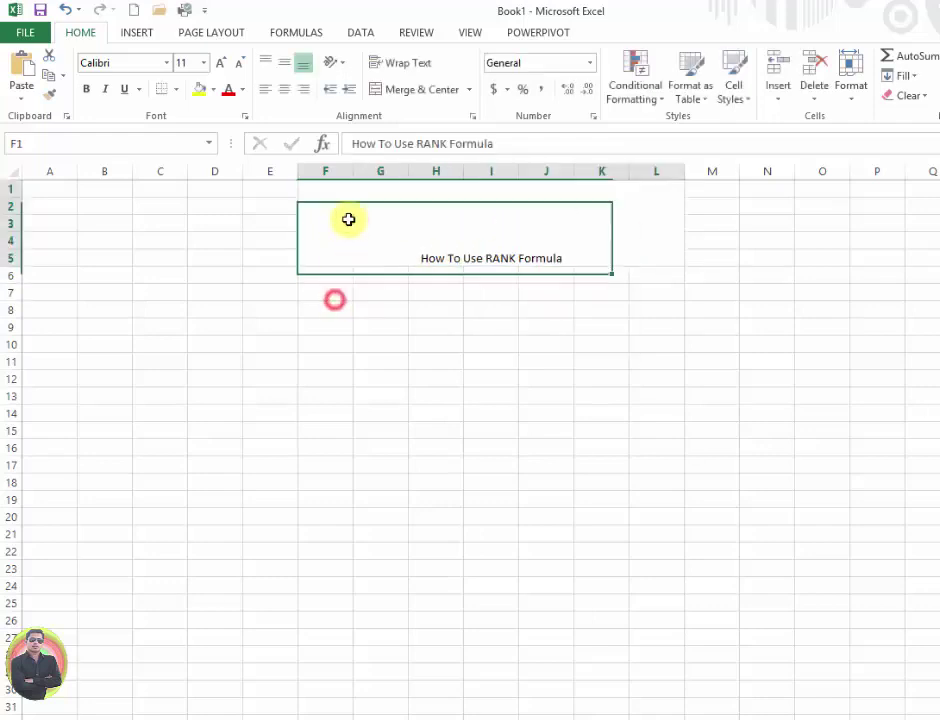
{"action": "left_click", "coordinate": [203, 62]}
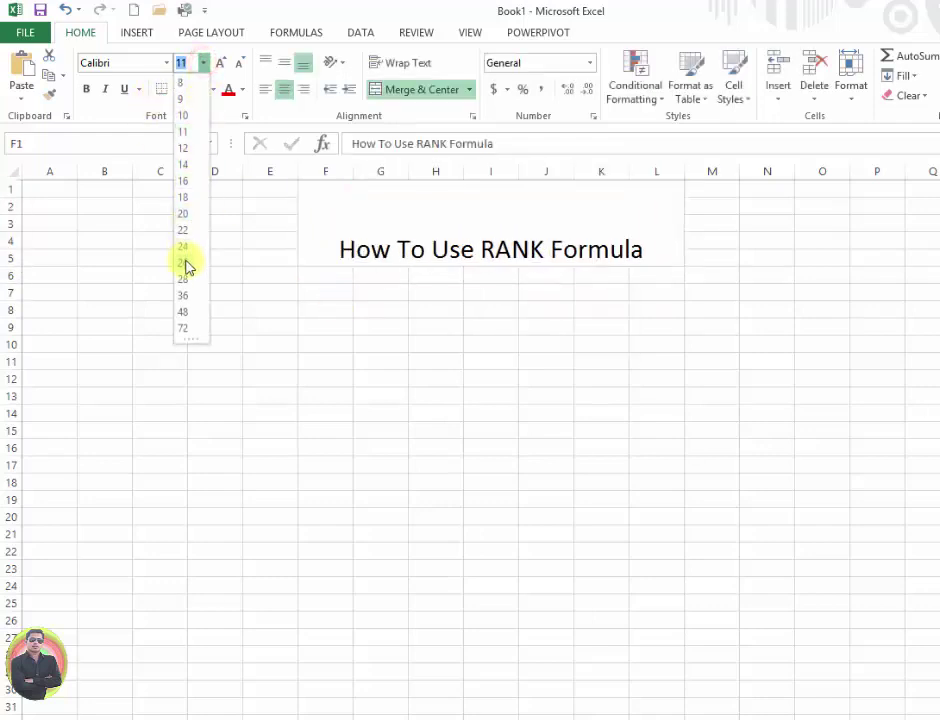
{"action": "left_click", "coordinate": [186, 278]}
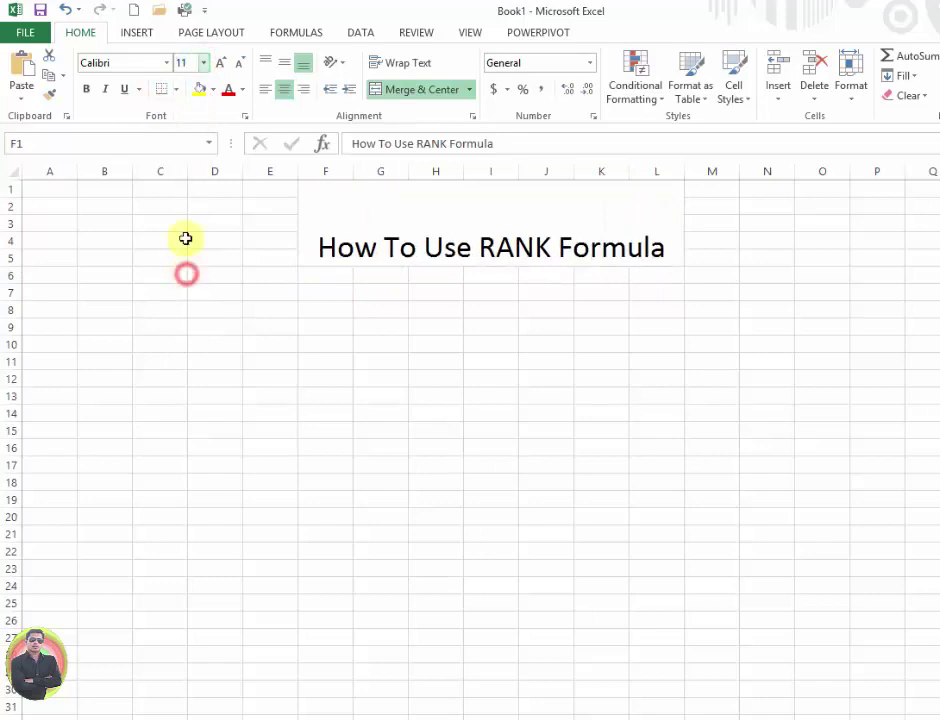
{"action": "left_click", "coordinate": [199, 91]}
{"action": "left_click", "coordinate": [213, 89]}
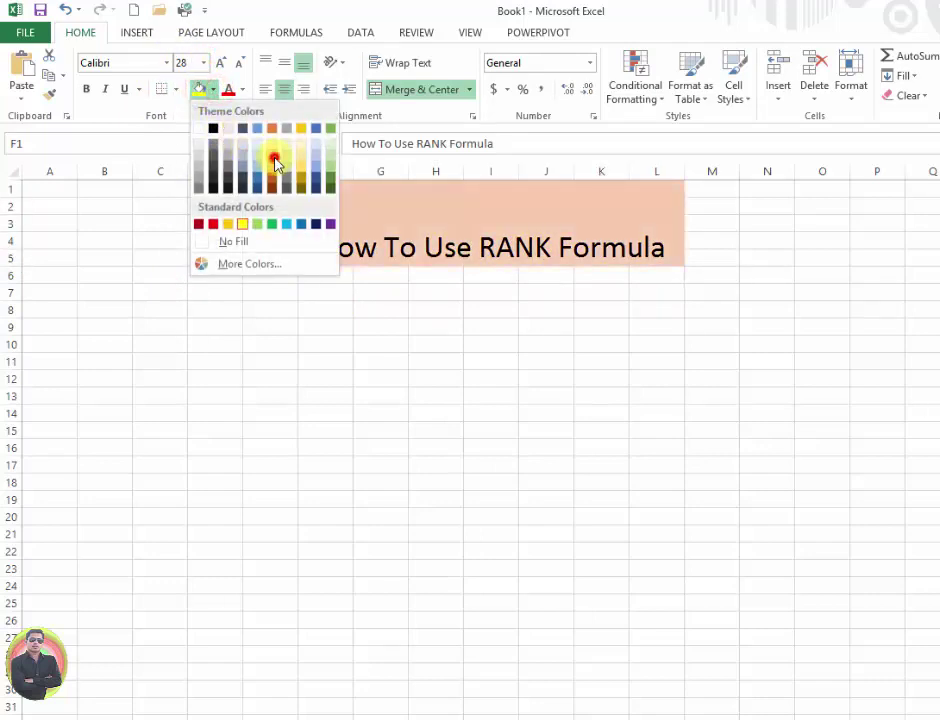
{"action": "left_click", "coordinate": [275, 160]}
{"action": "left_click", "coordinate": [213, 90]}
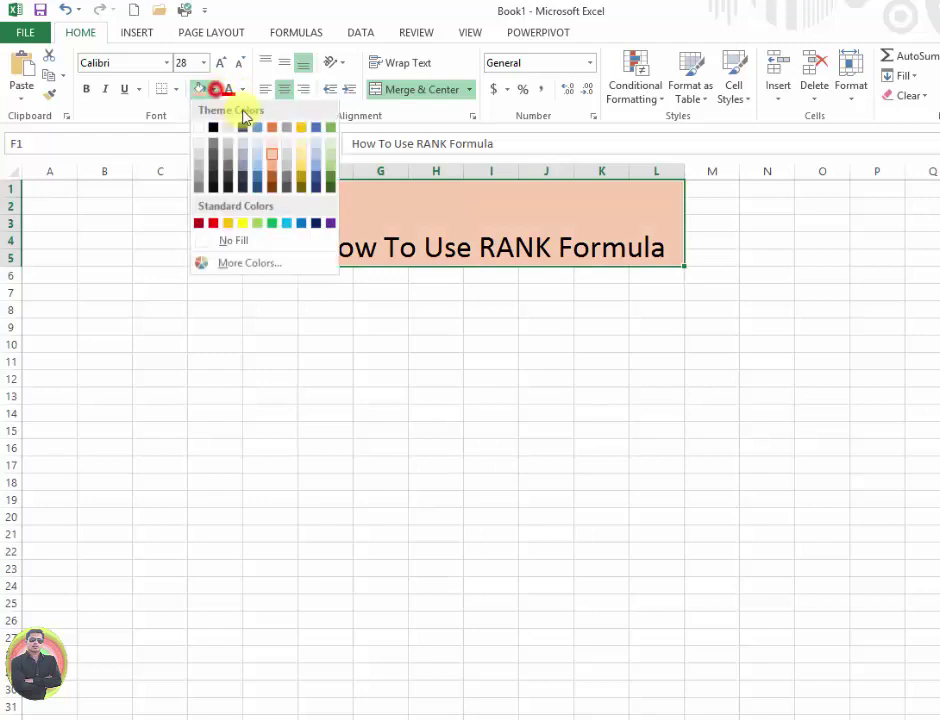
{"action": "left_click", "coordinate": [331, 157]}
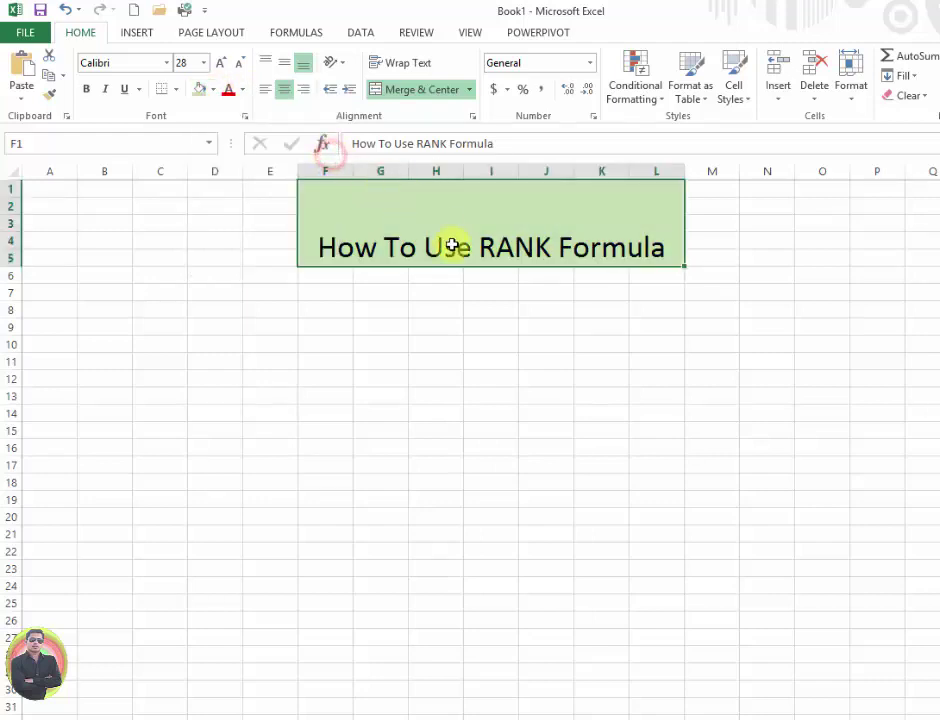
Make the title bold Bauhaus 93 and widen column L so it fits
{"action": "left_click", "coordinate": [89, 93]}
{"action": "left_click", "coordinate": [166, 62]}
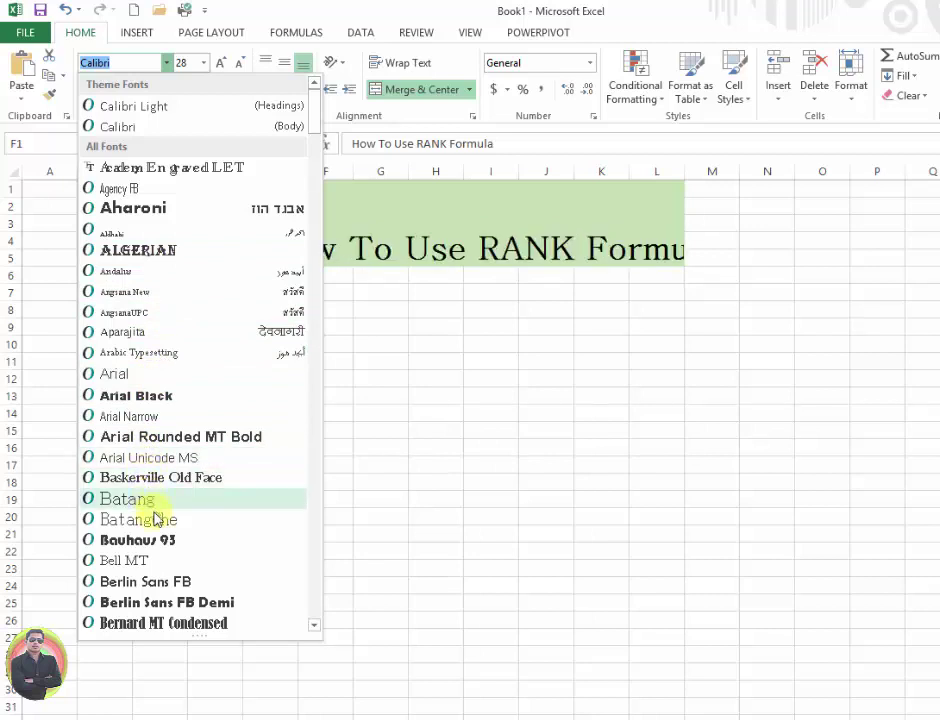
{"action": "left_click", "coordinate": [156, 544]}
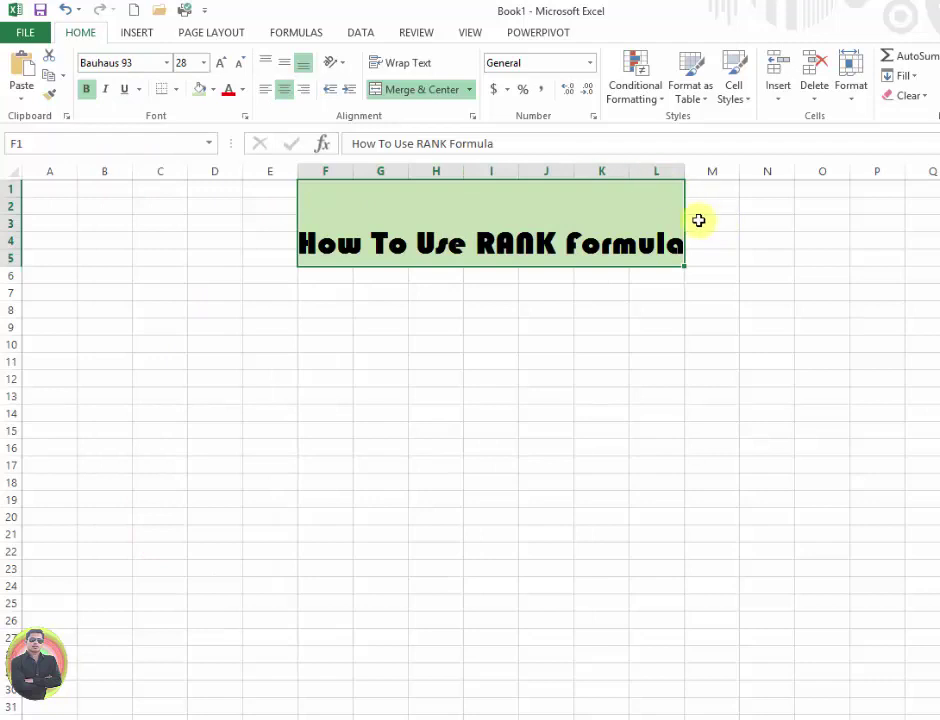
{"action": "left_click_drag", "start_coordinate": [688, 178], "coordinate": [701, 172]}
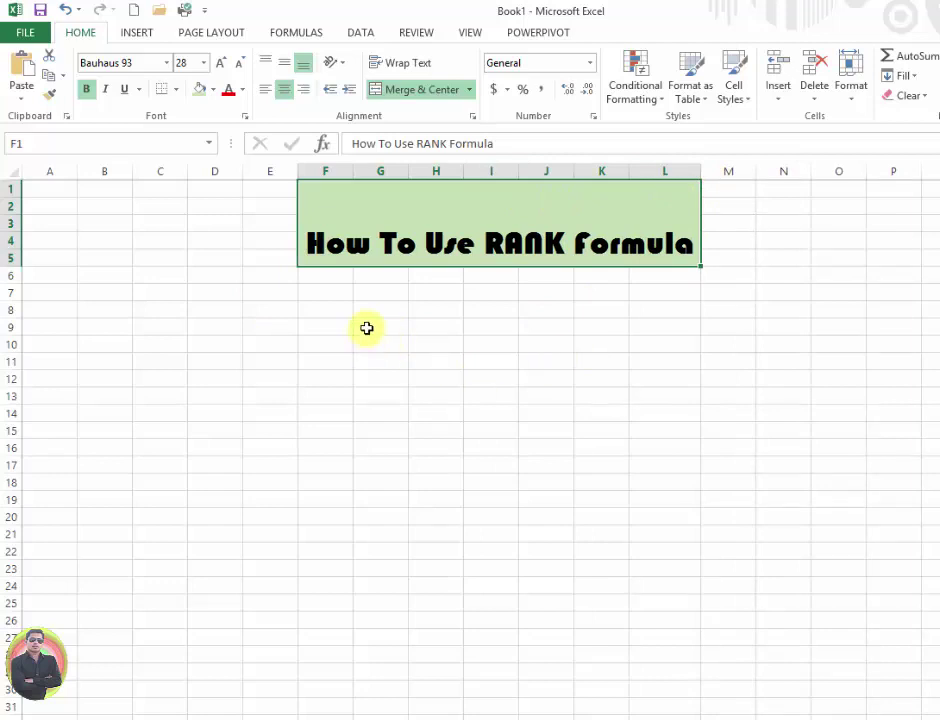
{"action": "left_click", "coordinate": [368, 330]}
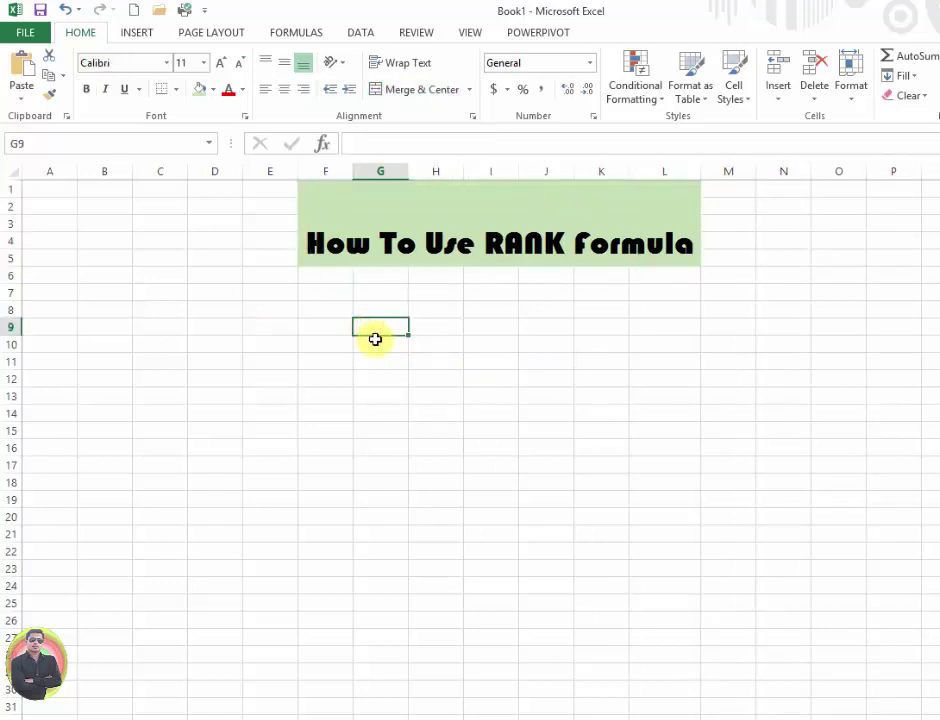
Enter the headers Name in G9, Score in H9 and Rank in I9
{"action": "type", "text": "Name"}
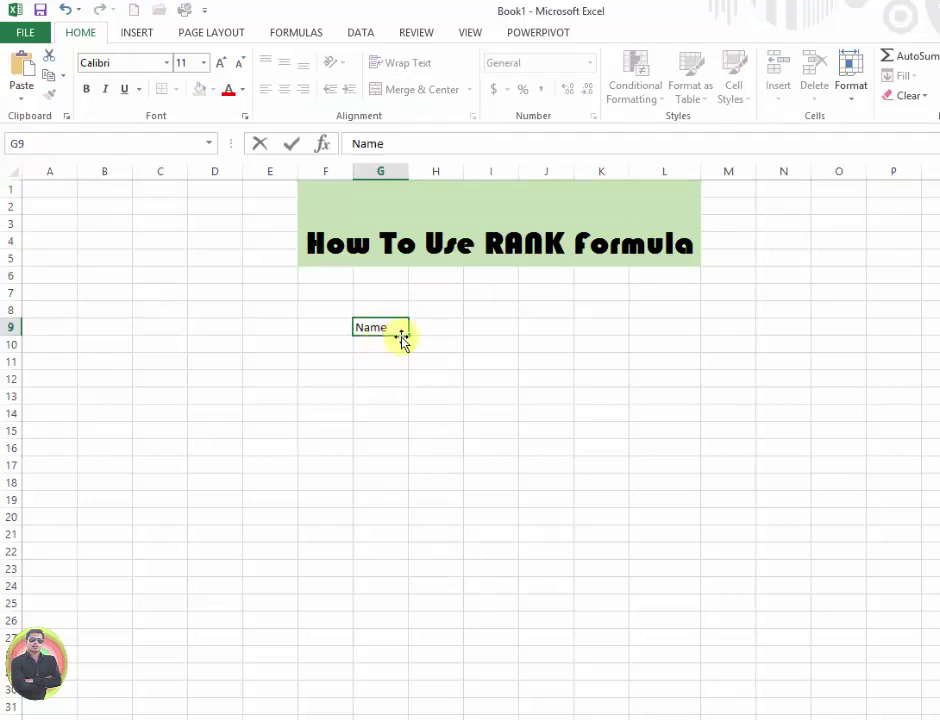
{"action": "left_click", "coordinate": [428, 329]}
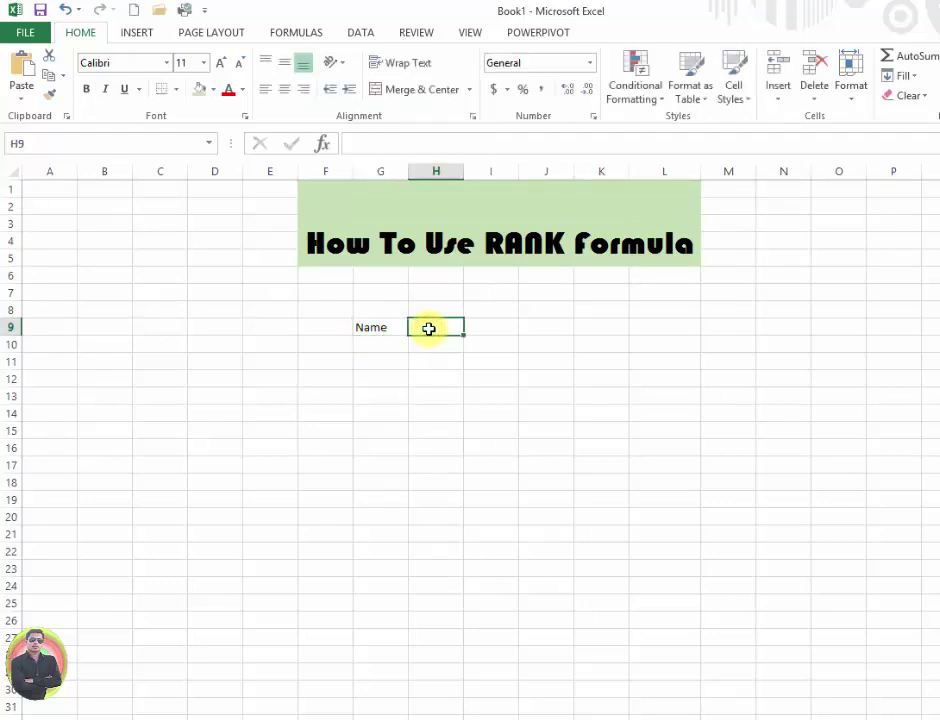
{"action": "type", "text": "Score"}
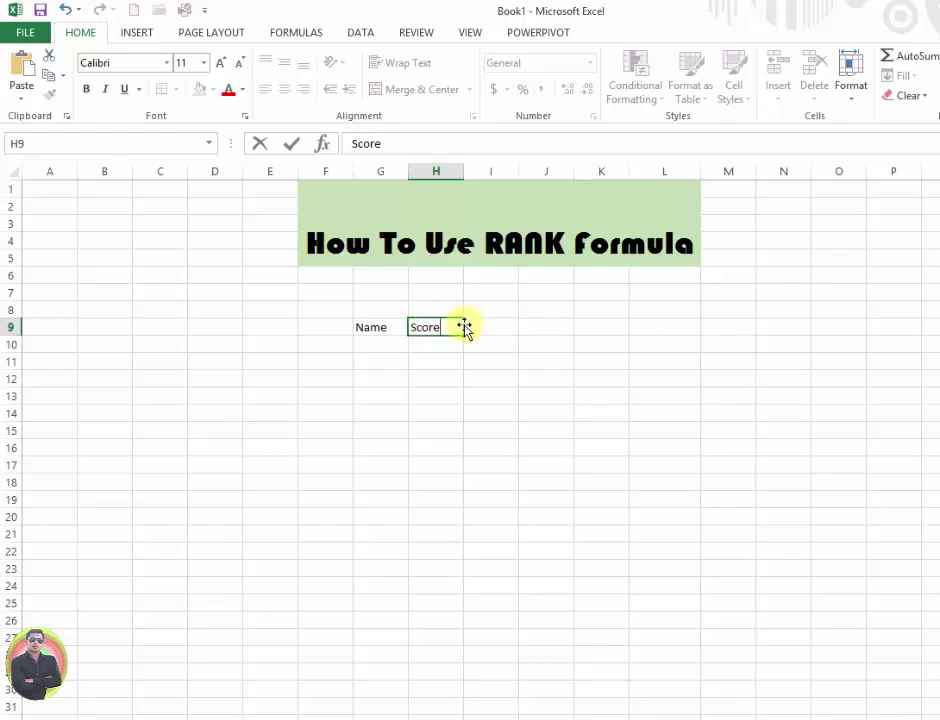
{"action": "left_click", "coordinate": [464, 326]}
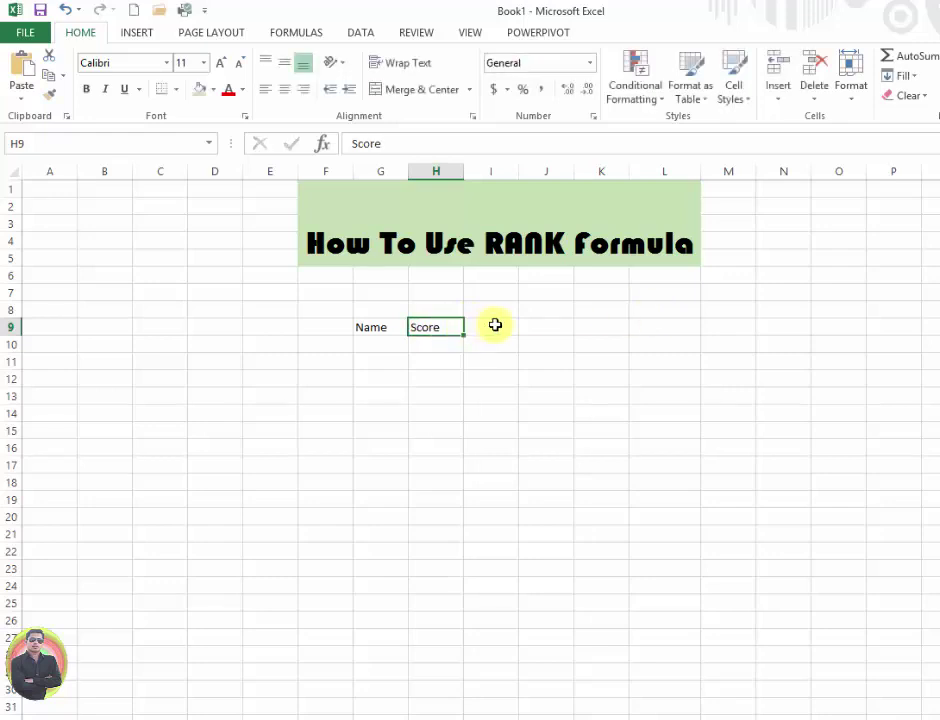
{"action": "left_click", "coordinate": [509, 326]}
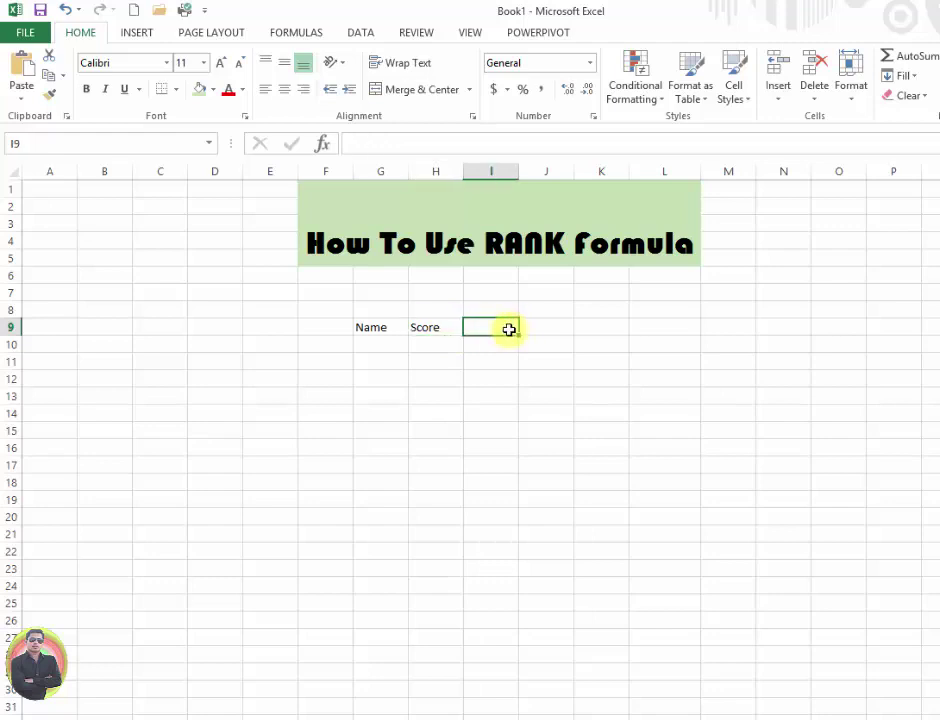
{"action": "type", "text": "Rank"}
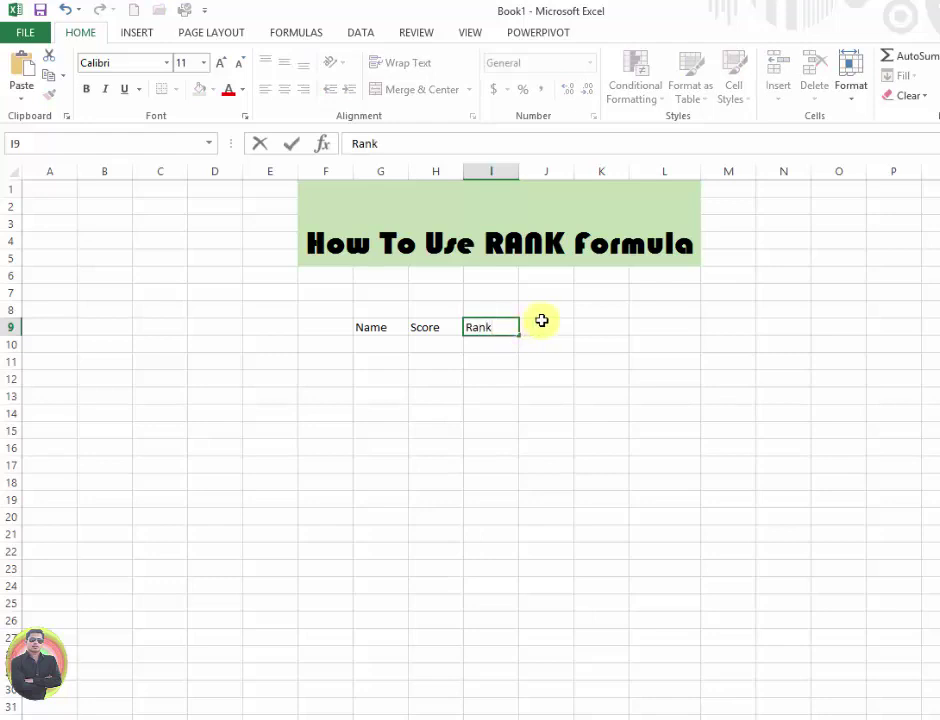
{"action": "left_click", "coordinate": [357, 328]}
Give the header cells G9:I9 a gold fill
{"action": "left_click_drag", "start_coordinate": [398, 326], "coordinate": [480, 325]}
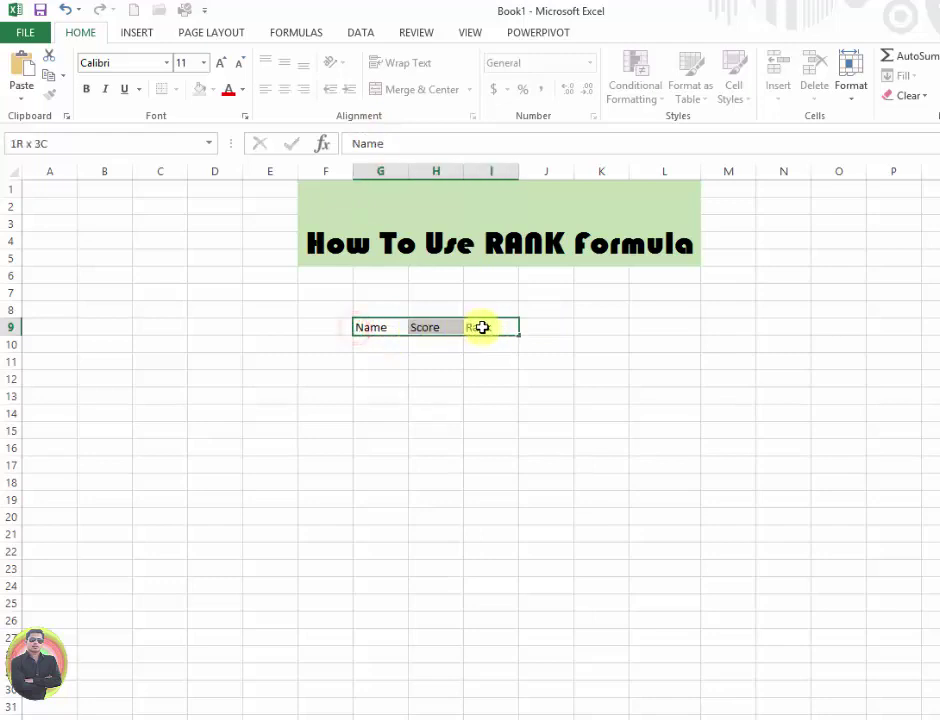
{"action": "left_click", "coordinate": [212, 89]}
{"action": "left_click", "coordinate": [306, 99]}
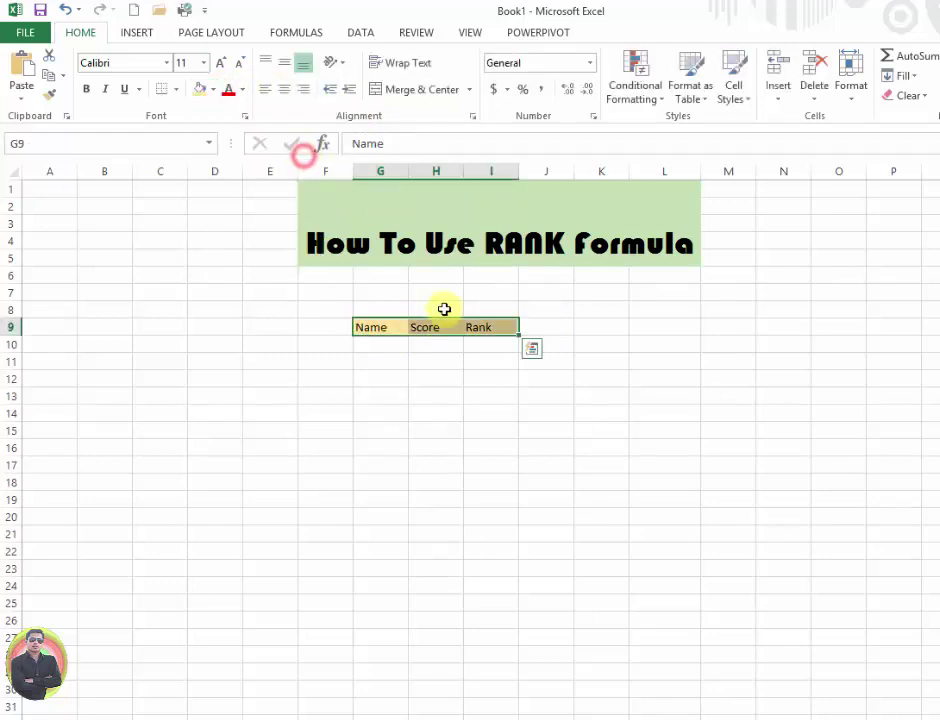
Fill the Name cells G10:G21 with light orange
{"action": "left_click_drag", "start_coordinate": [380, 348], "coordinate": [388, 535]}
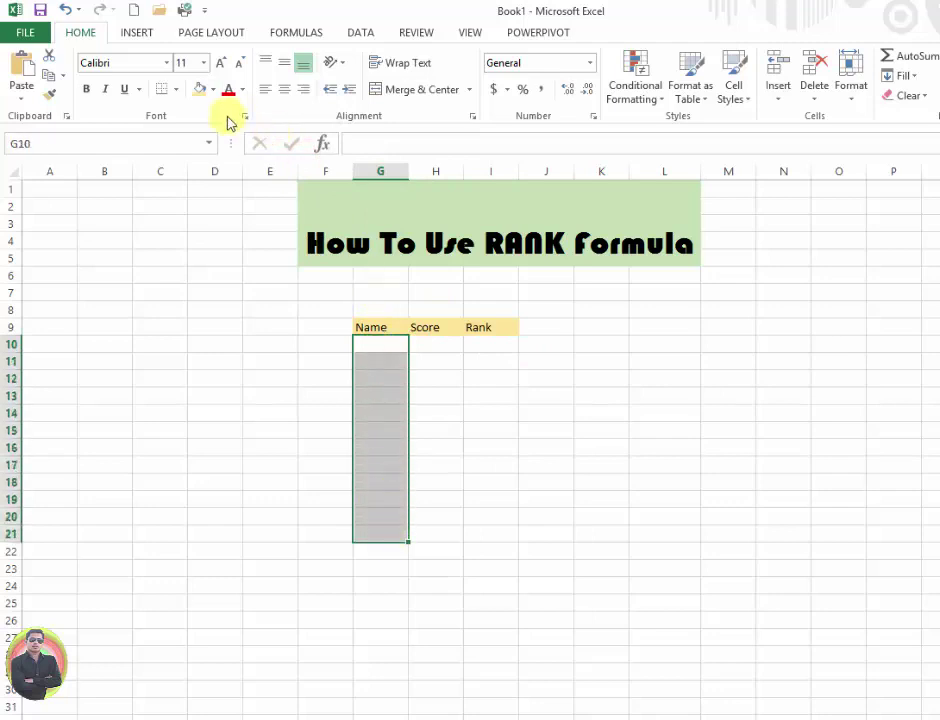
{"action": "left_click", "coordinate": [213, 89]}
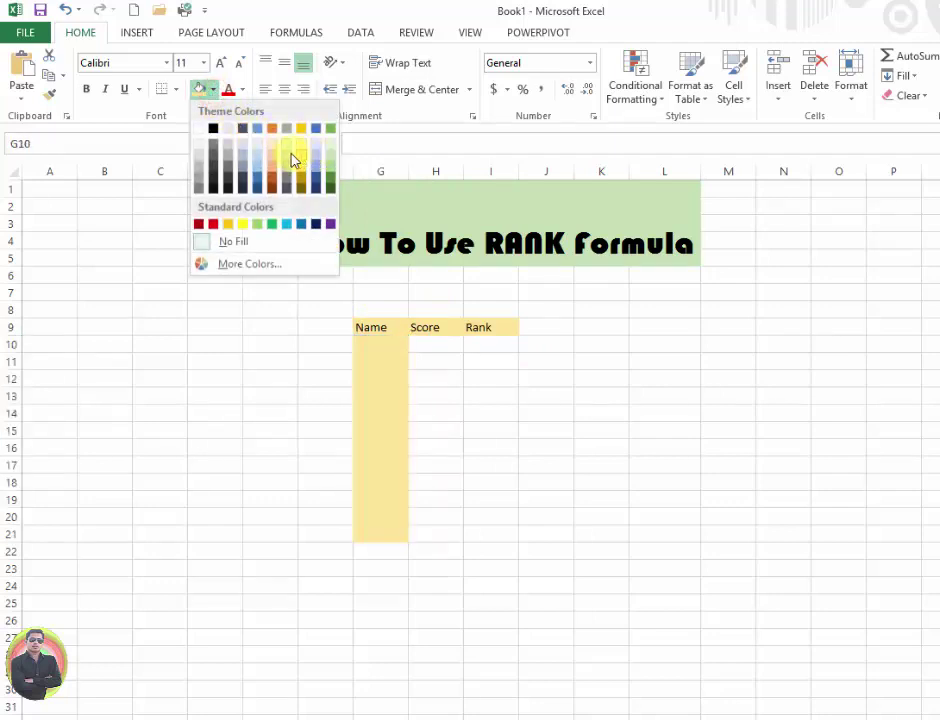
{"action": "left_click", "coordinate": [279, 159]}
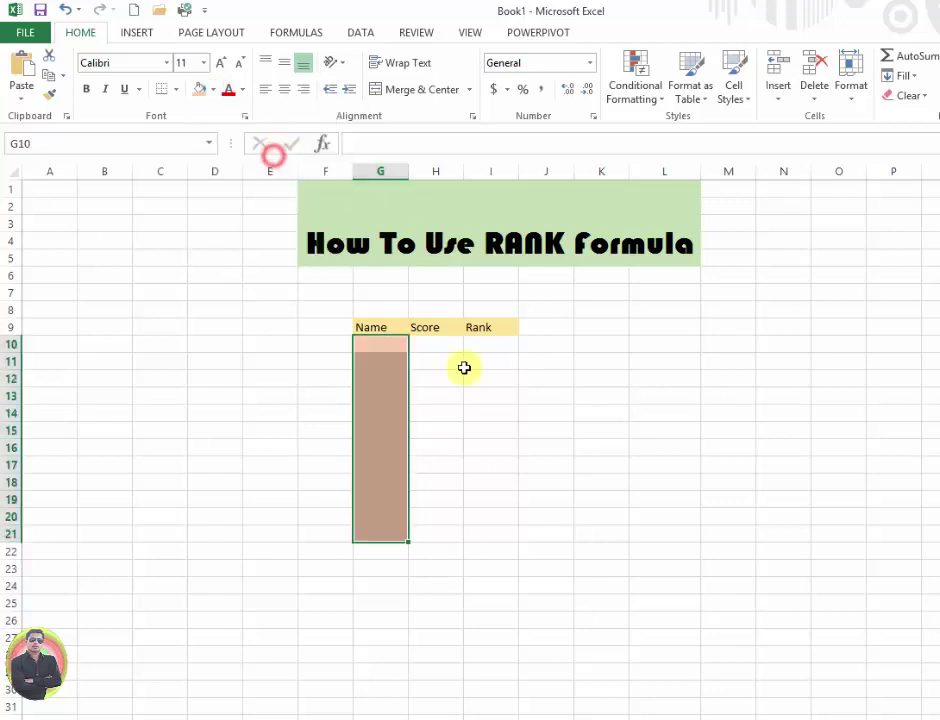
{"action": "left_click", "coordinate": [447, 385]}
{"action": "left_click", "coordinate": [386, 344]}
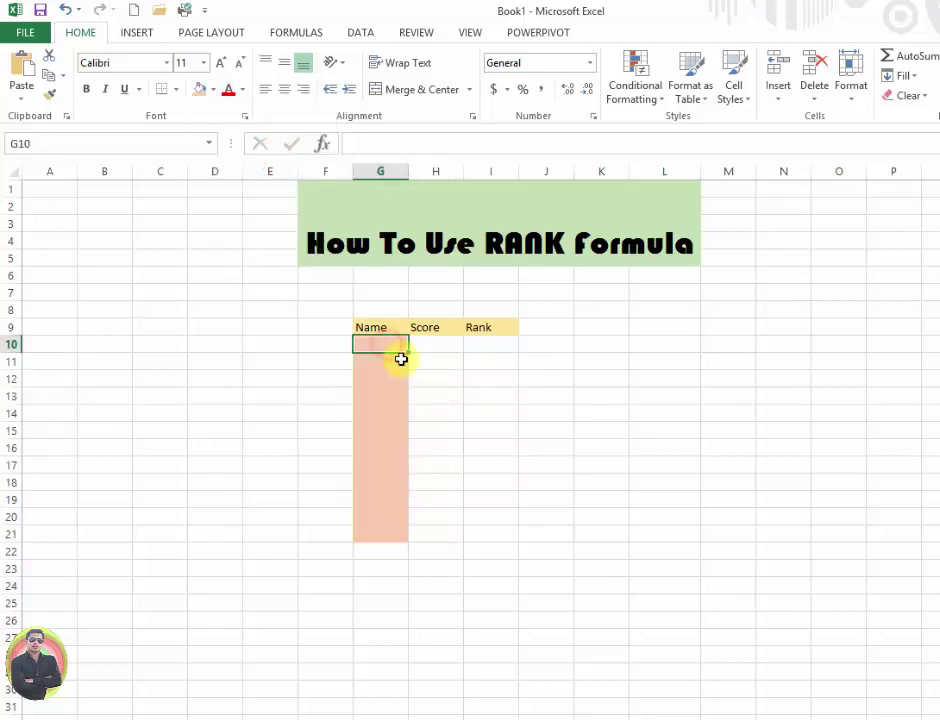
Enter David, Saim, Vicky, Sunny, Samson and Salman in G10:G15
{"action": "type", "text": "David"}
{"action": "key", "text": "Return"}
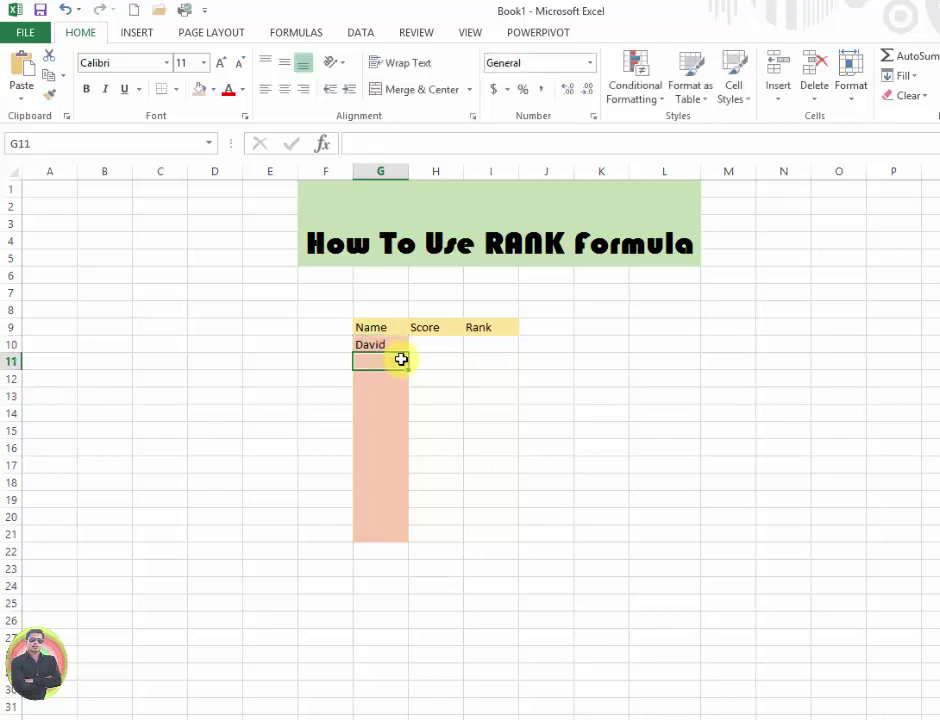
{"action": "type", "text": "Saim"}
{"action": "key", "text": "Return"}
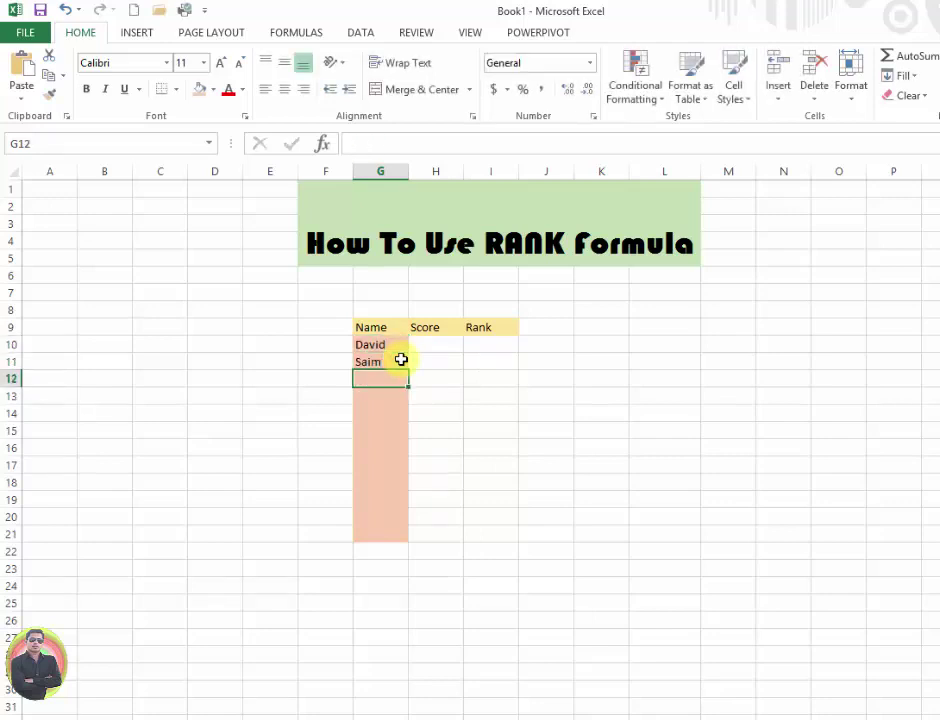
{"action": "type", "text": "Vicky"}
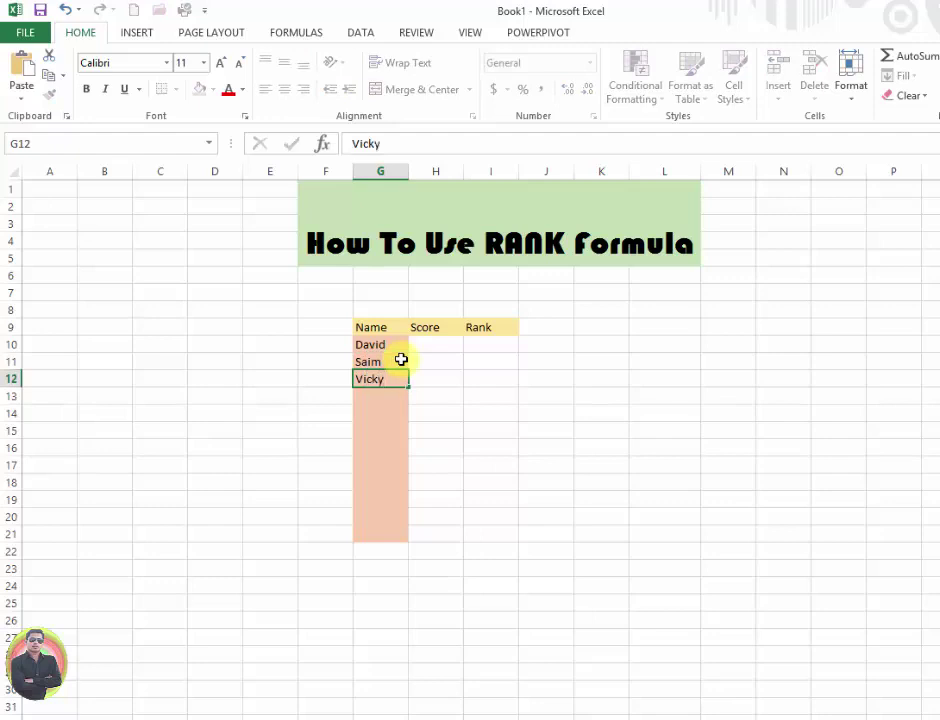
{"action": "key", "text": "Return"}
{"action": "type", "text": "Saimunn"}
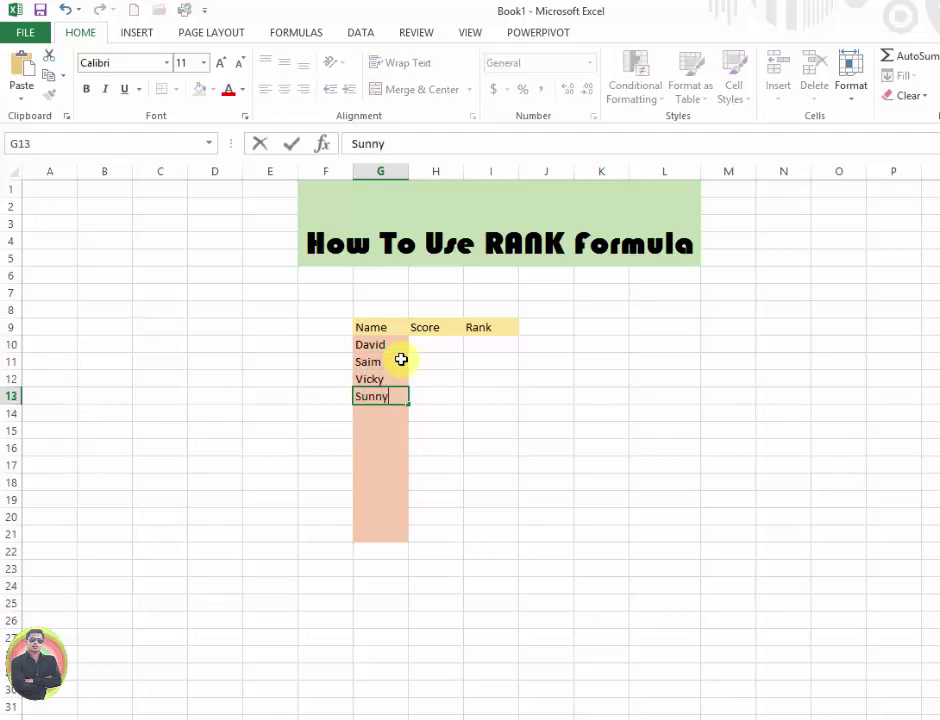
{"action": "key", "text": "Return"}
{"action": "type", "text": "Sa"}
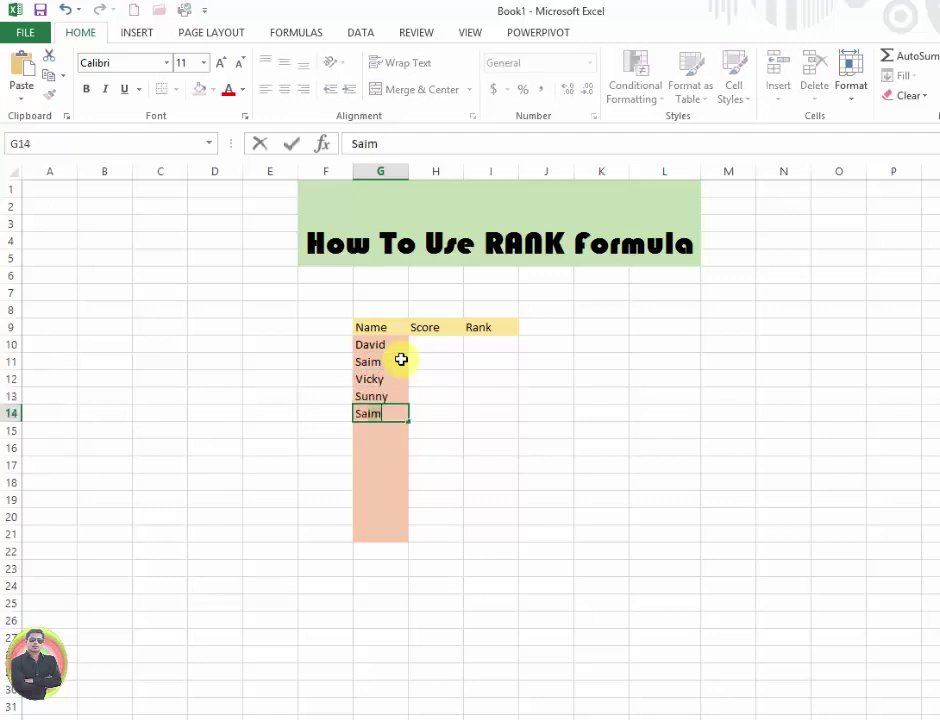
{"action": "type", "text": "mson"}
{"action": "key", "text": "Return"}
{"action": "type", "text": "Sa"}
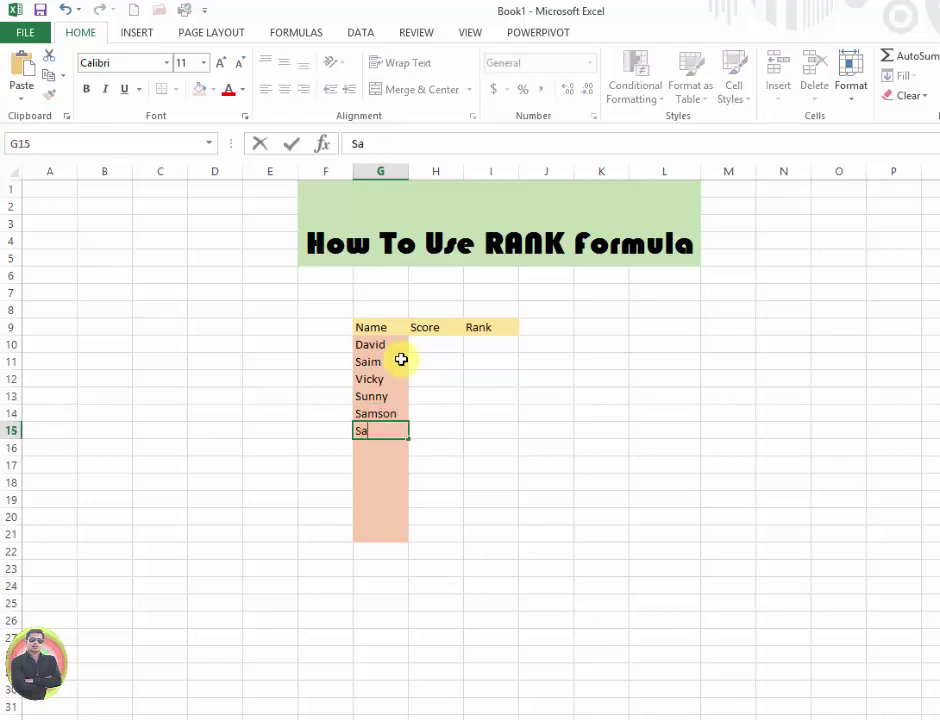
{"action": "type", "text": "lman"}
{"action": "key", "text": "Return"}
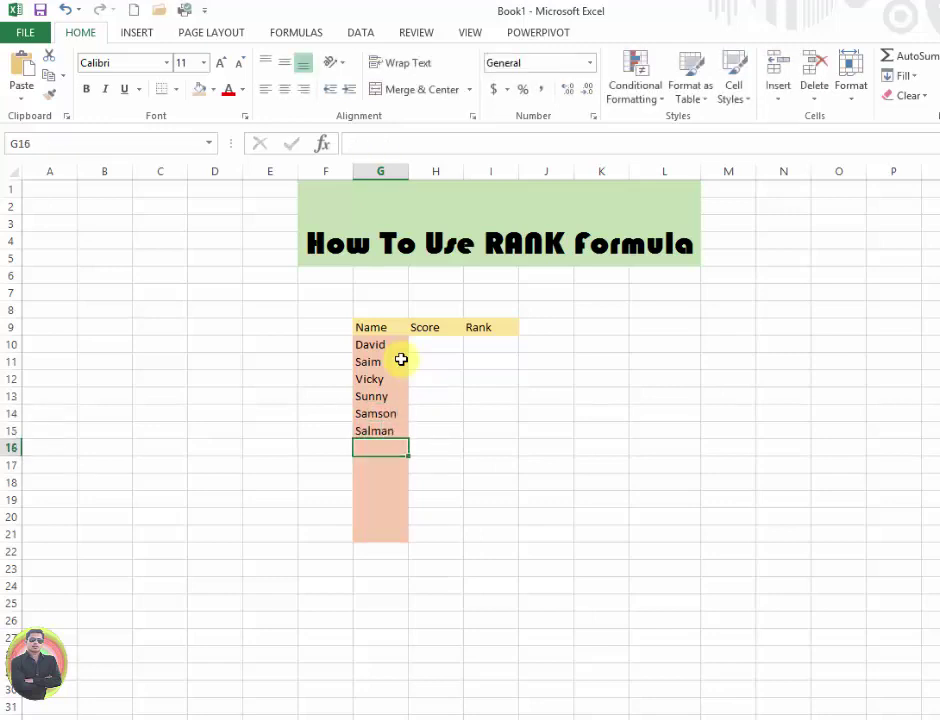
Enter Ashfaq, Atif, Farhan, Zubair, Mark and James in G16:G21
{"action": "type", "text": "Ashfaq"}
{"action": "key", "text": "Return"}
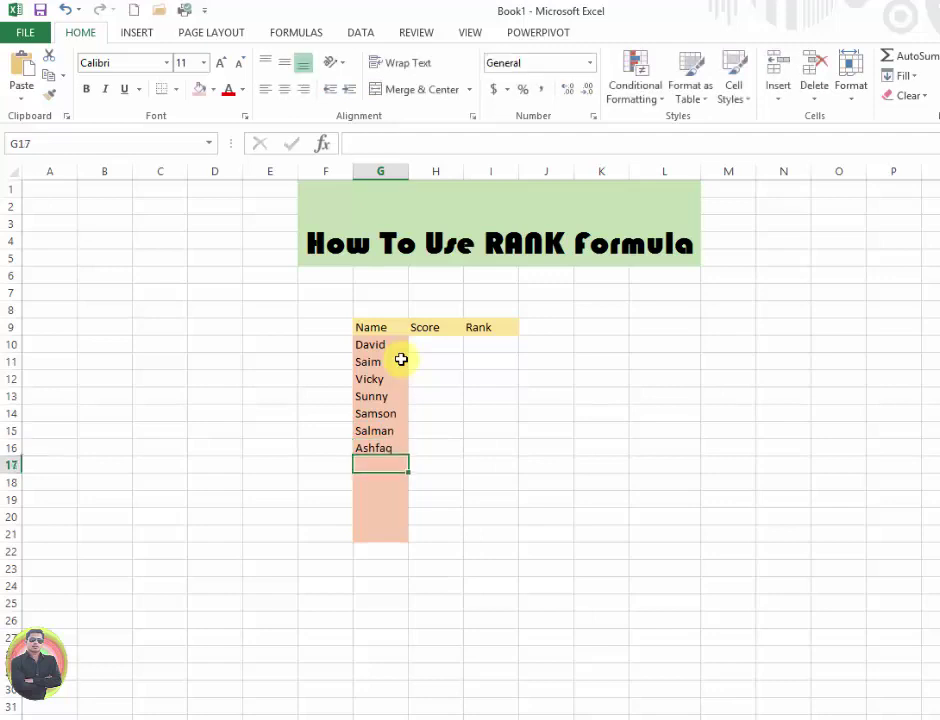
{"action": "type", "text": "Ati"}
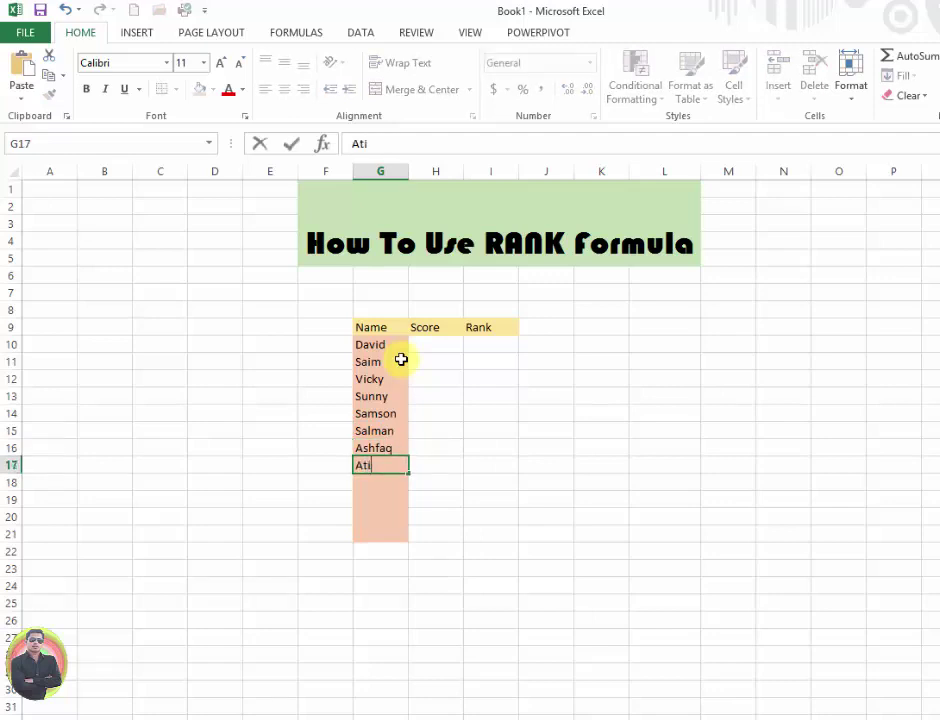
{"action": "type", "text": "f"}
{"action": "key", "text": "Return"}
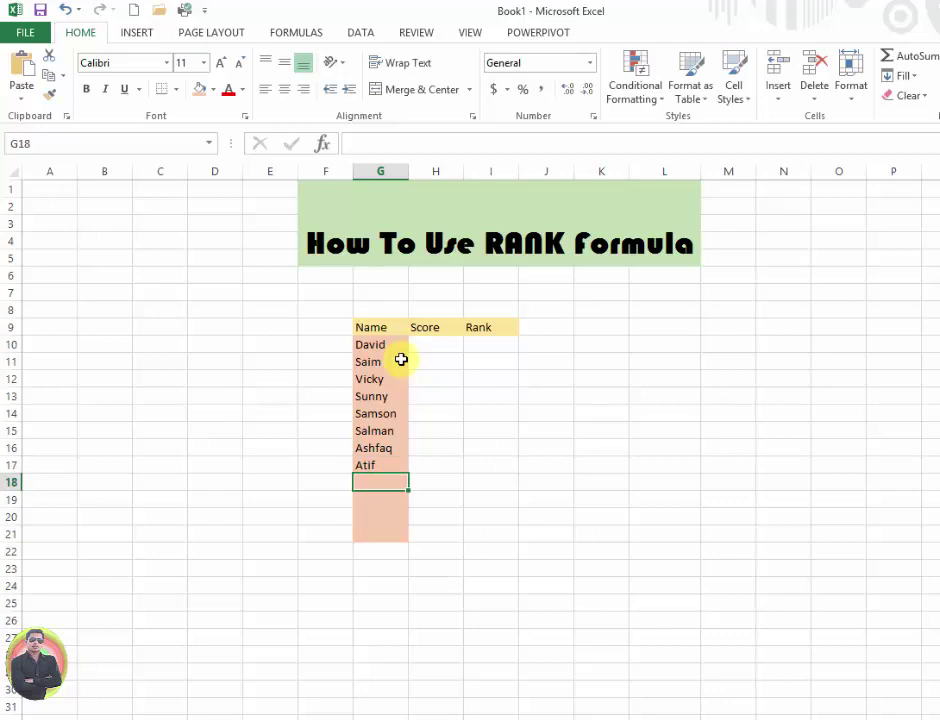
{"action": "type", "text": "Farhan"}
{"action": "key", "text": "Return"}
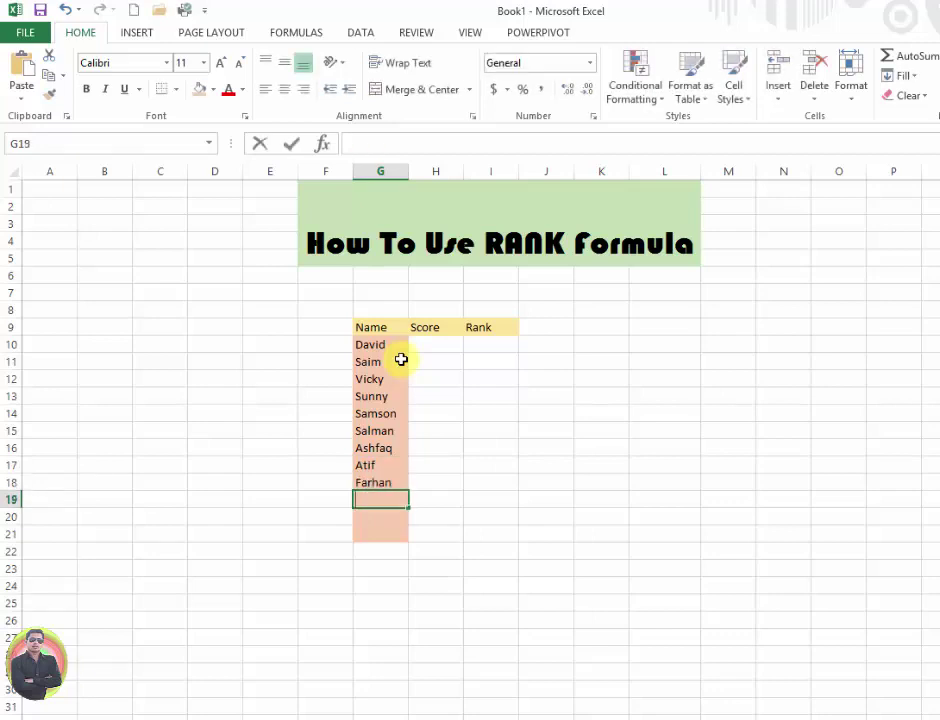
{"action": "type", "text": "Zubair"}
{"action": "key", "text": "Return"}
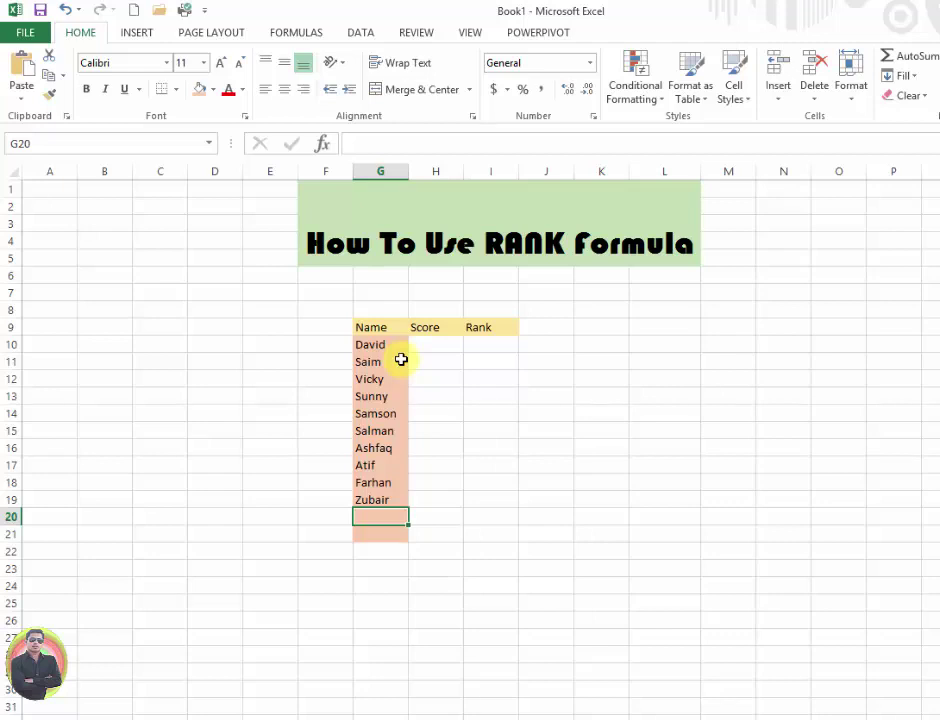
{"action": "type", "text": "Mark"}
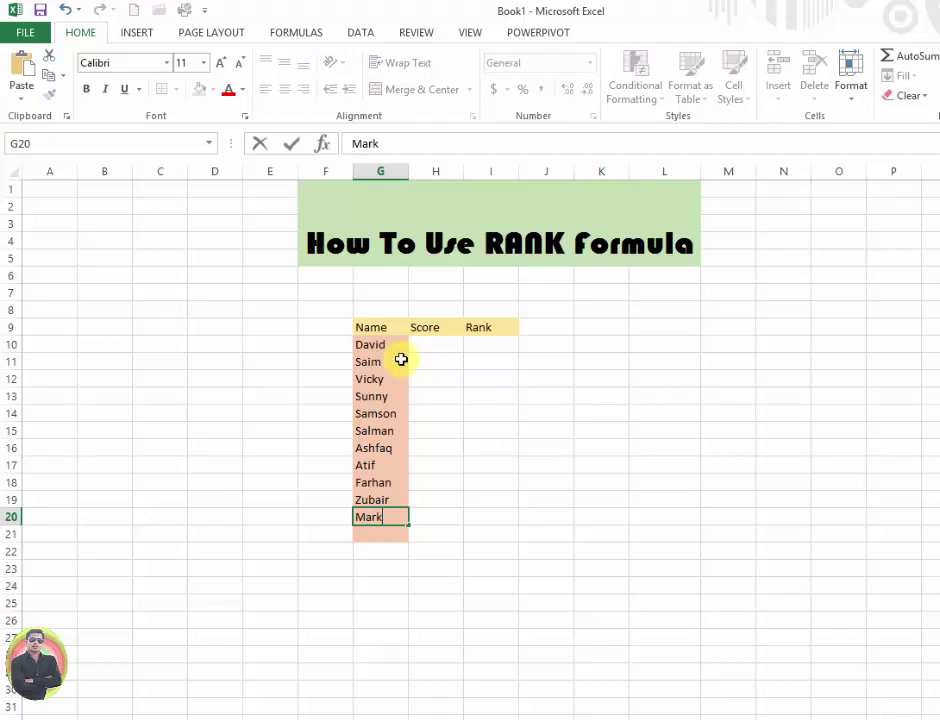
{"action": "key", "text": "Return"}
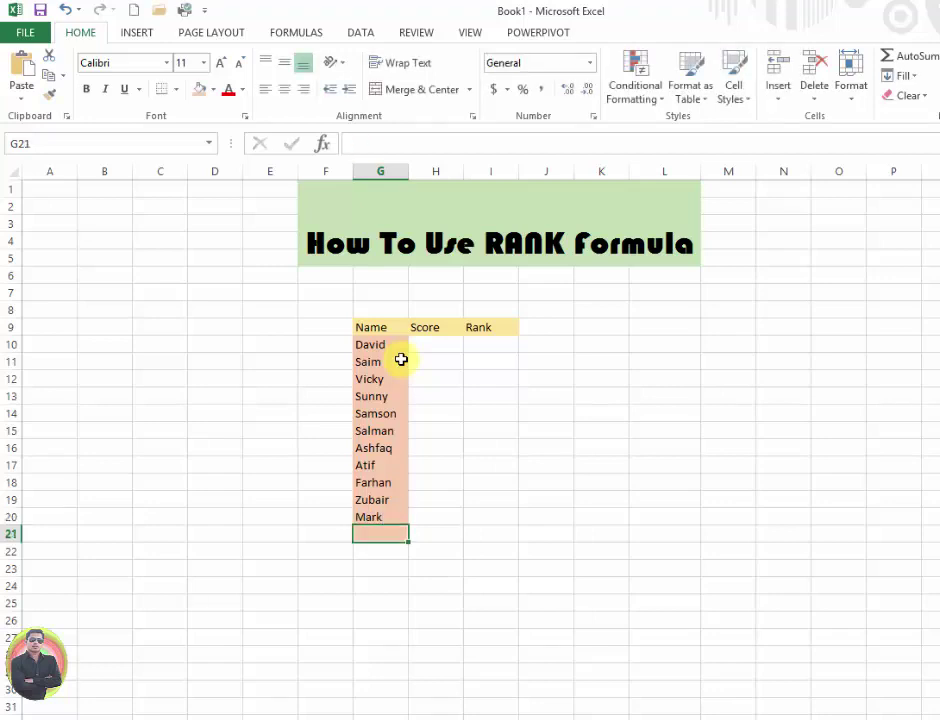
{"action": "type", "text": "J"}
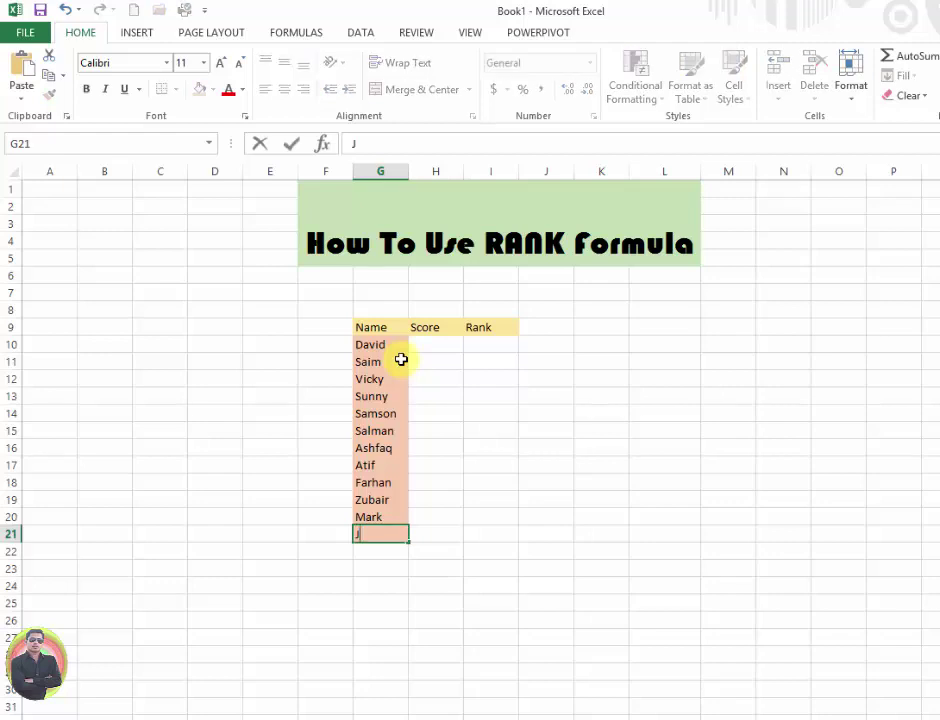
{"action": "type", "text": "ames"}
{"action": "key", "text": "Return"}
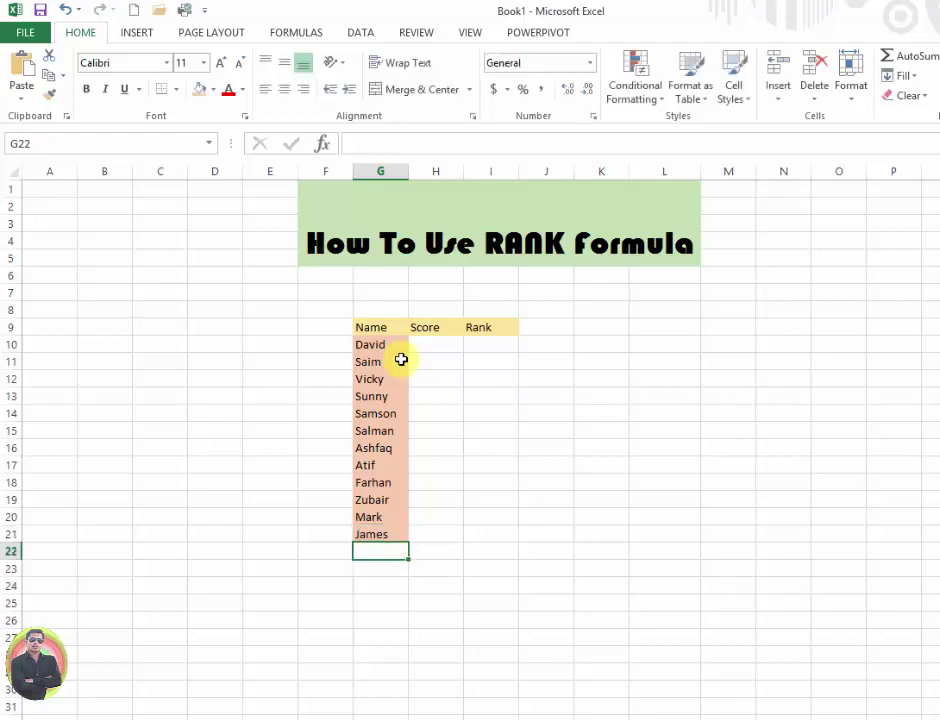
{"action": "left_click", "coordinate": [433, 345]}
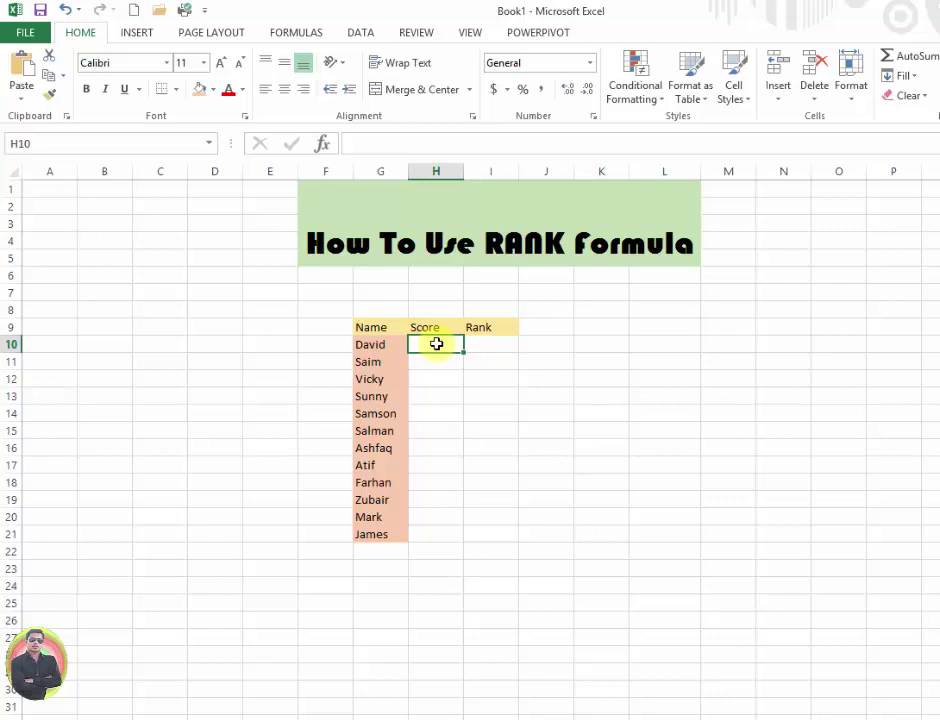
{"action": "type", "text": "5 5 8"}
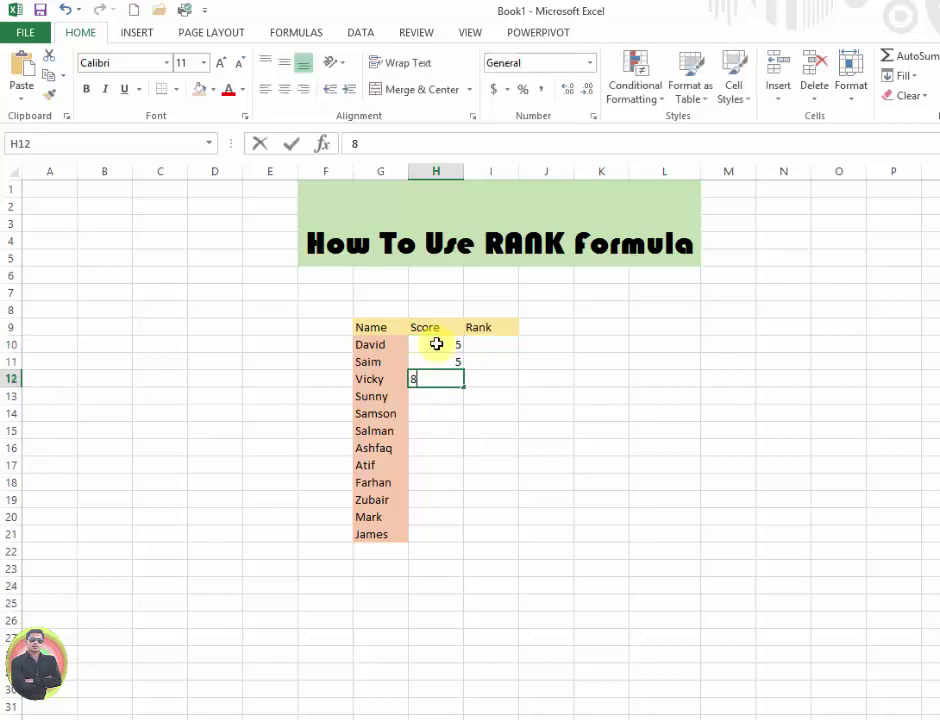
{"action": "type", "text": "8 8  55"}
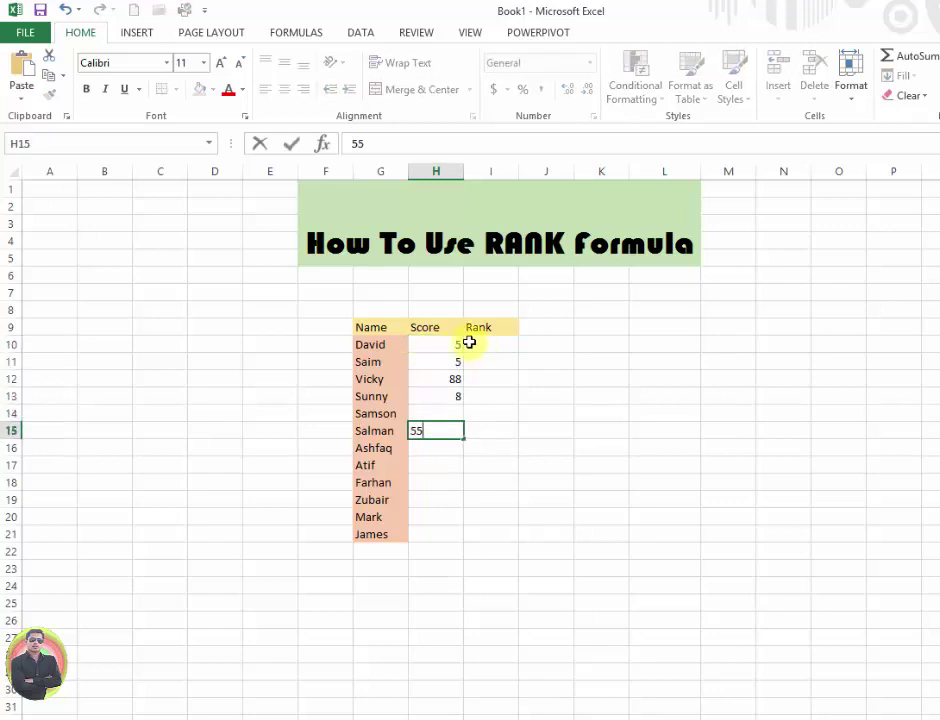
{"action": "left_click_drag", "start_coordinate": [453, 345], "coordinate": [449, 432]}
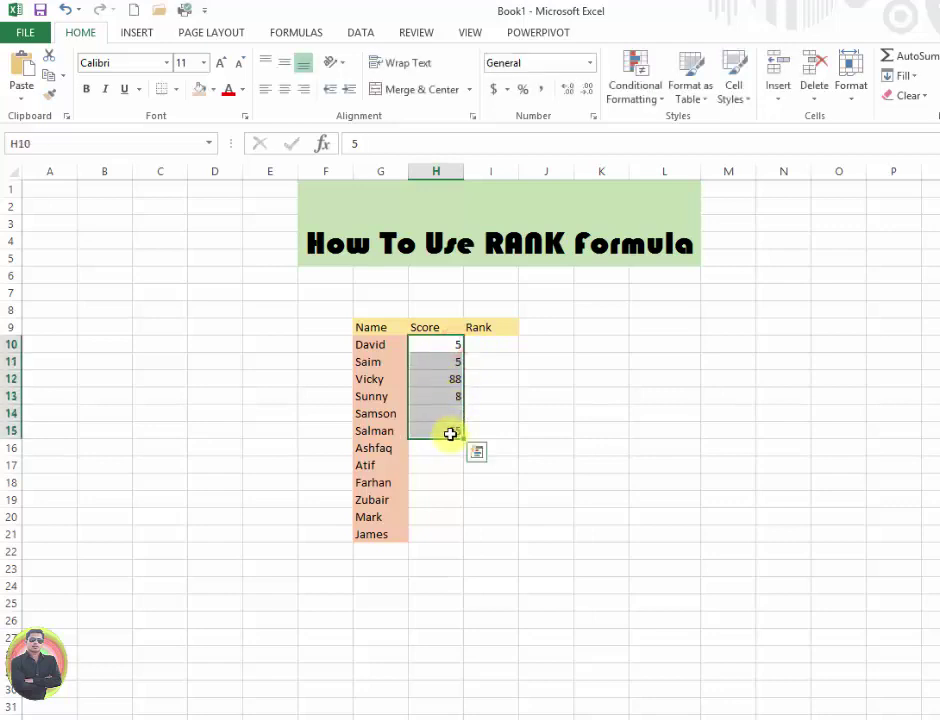
{"action": "key", "text": "Delete"}
{"action": "left_click", "coordinate": [441, 341]}
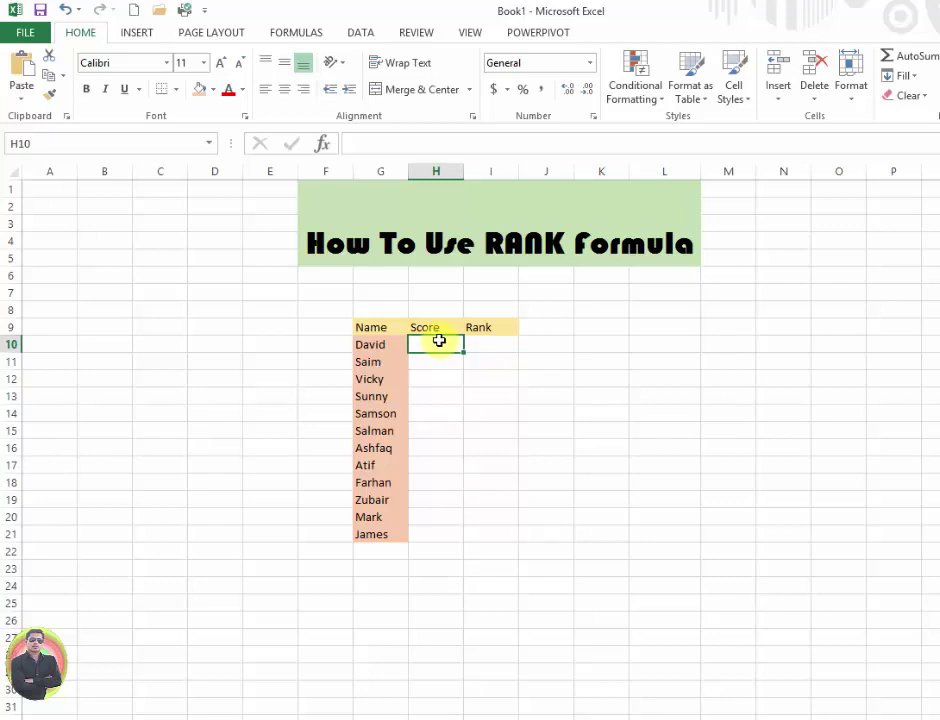
Enter =RANDBETWEEN(1,150) in H10 and copy it down to H21
{"action": "type", "text": "="}
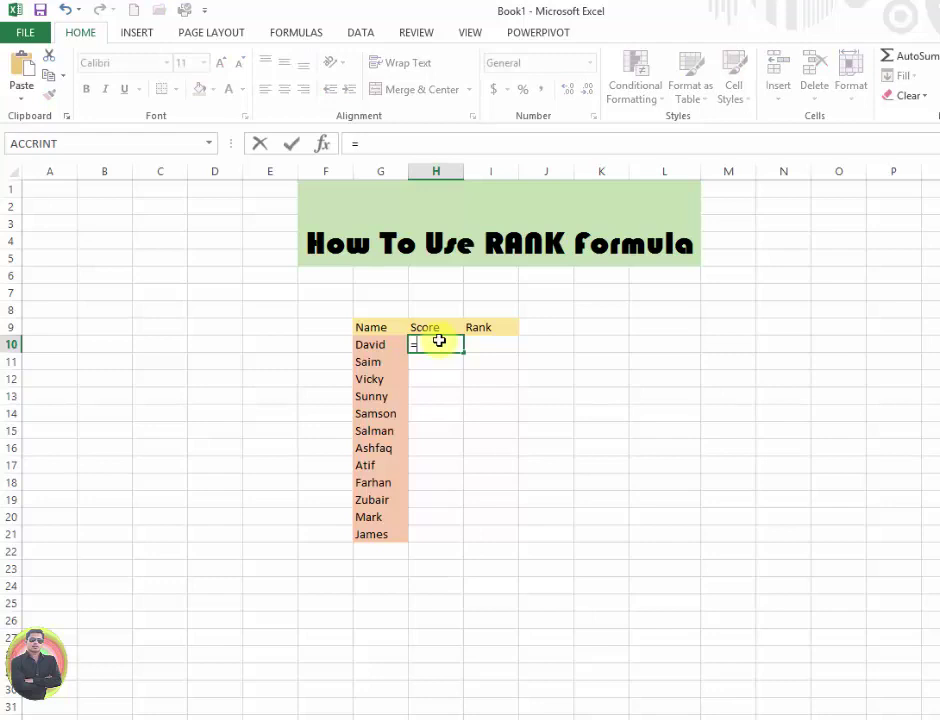
{"action": "type", "text": "ran"}
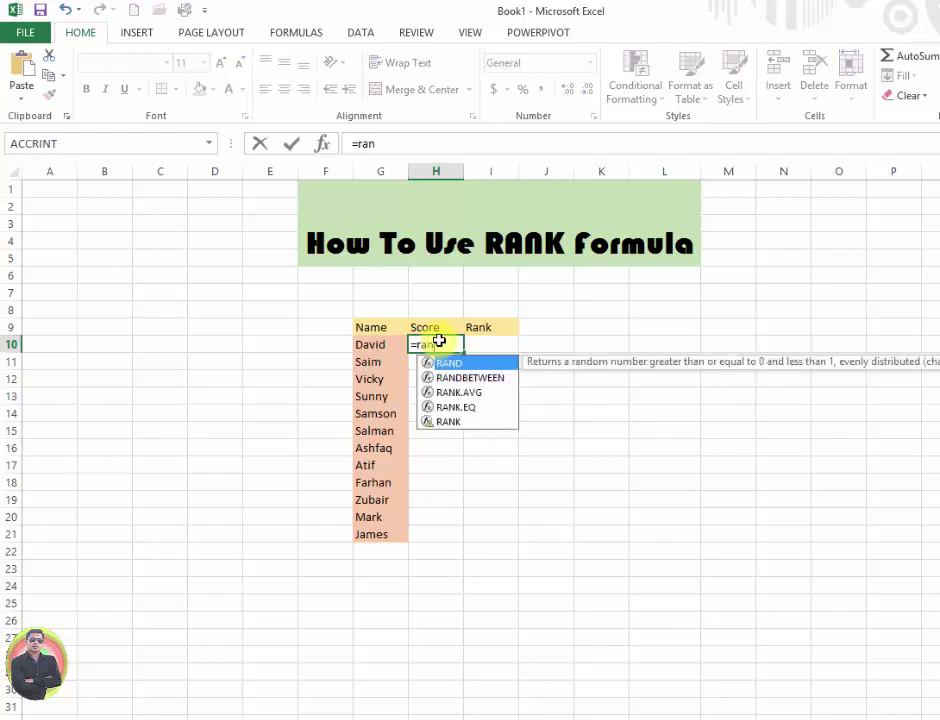
{"action": "key", "text": "Down"}
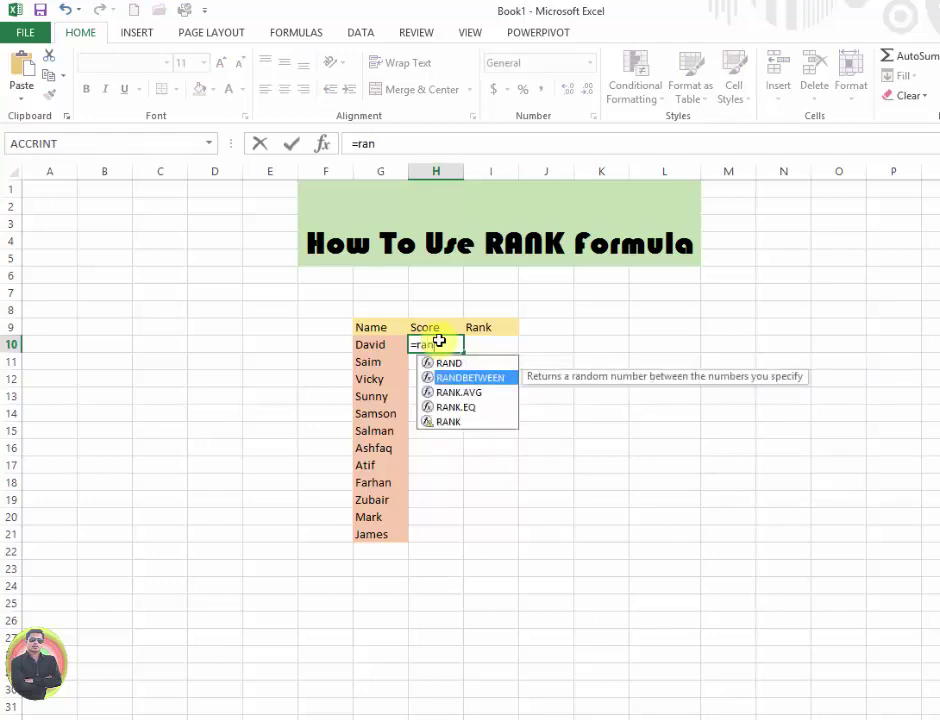
{"action": "key", "text": "Tab"}
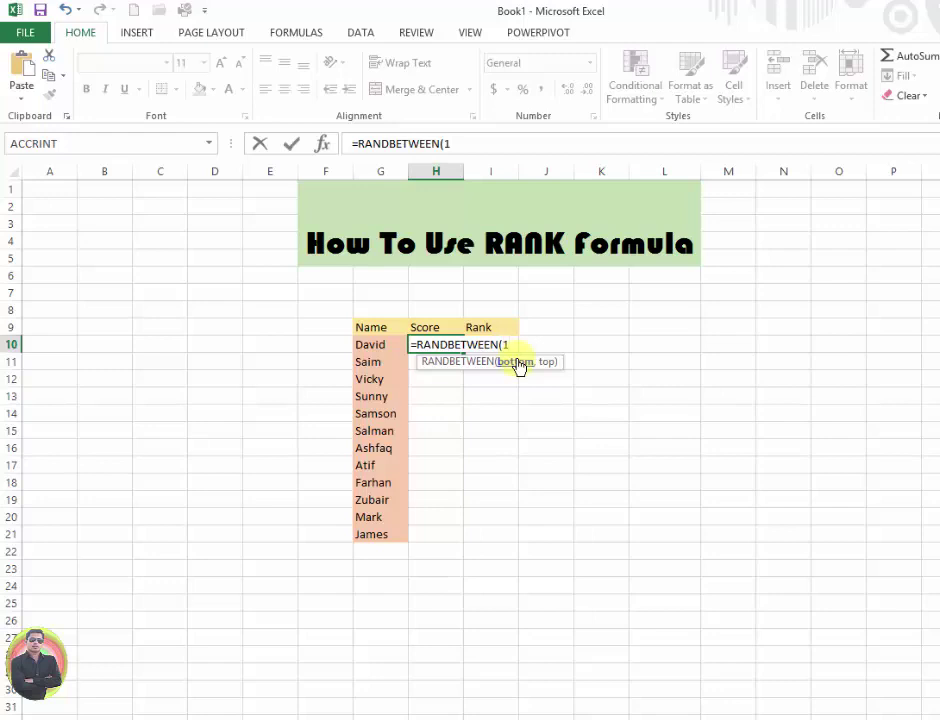
{"action": "type", "text": ",15"}
{"action": "type", "text": "0"}
{"action": "type", "text": ")"}
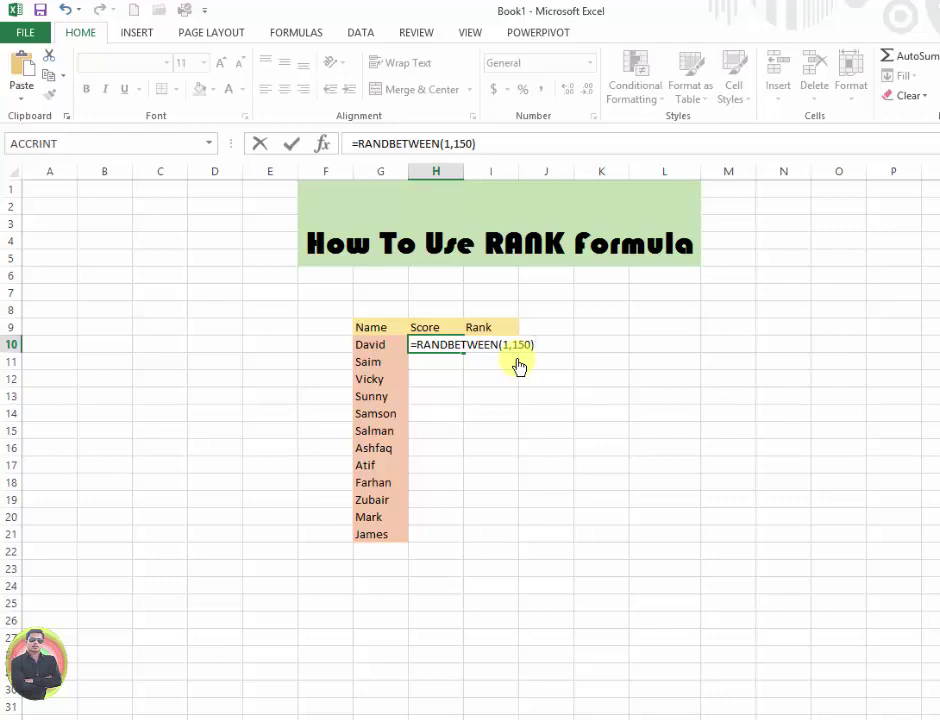
{"action": "key", "text": "Return"}
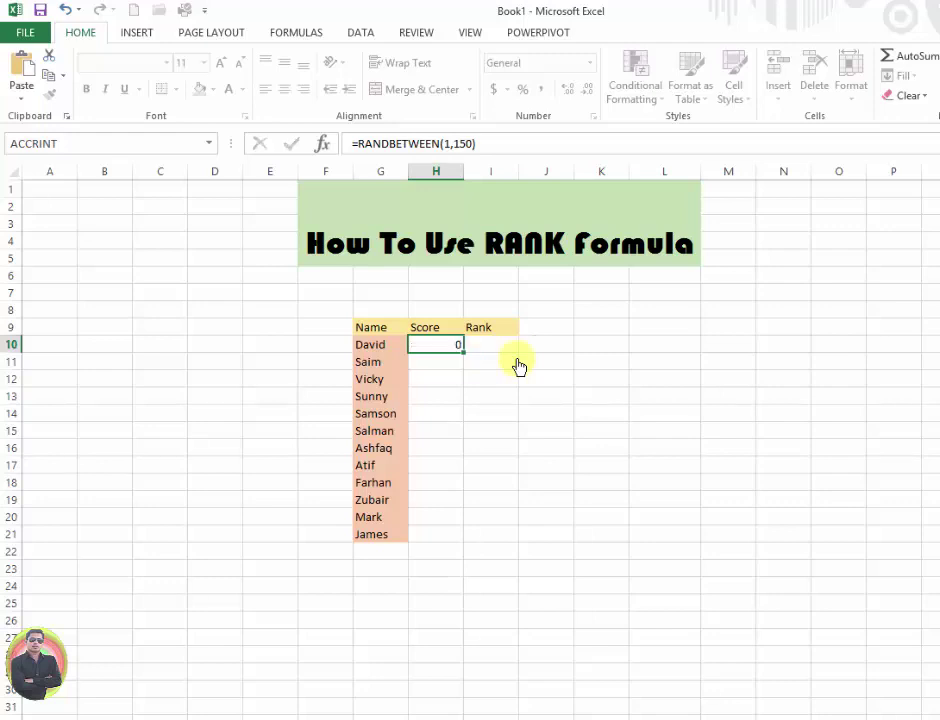
{"action": "left_click", "coordinate": [441, 344]}
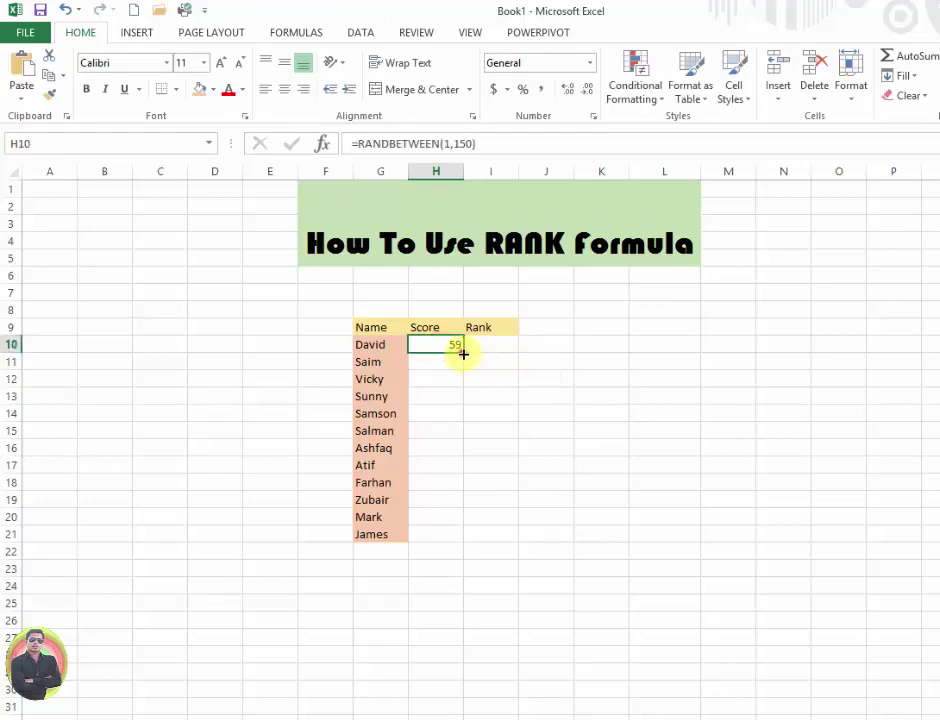
{"action": "left_click_drag", "start_coordinate": [463, 352], "coordinate": [452, 537]}
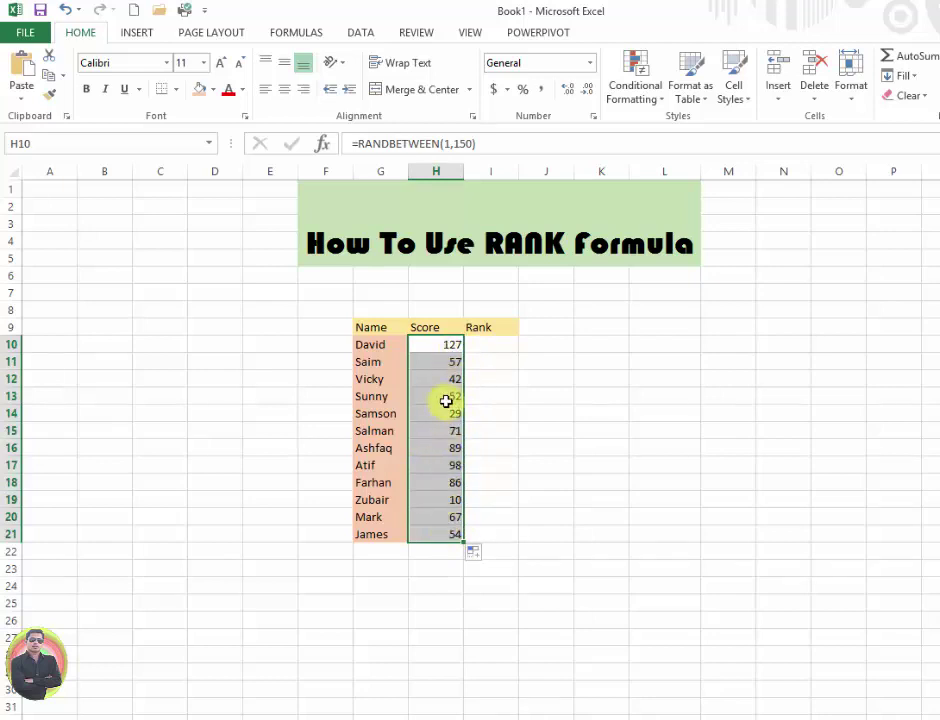
Enter then delete 55 below the table to regenerate the scores, and select H10:H21
{"action": "left_click", "coordinate": [446, 349]}
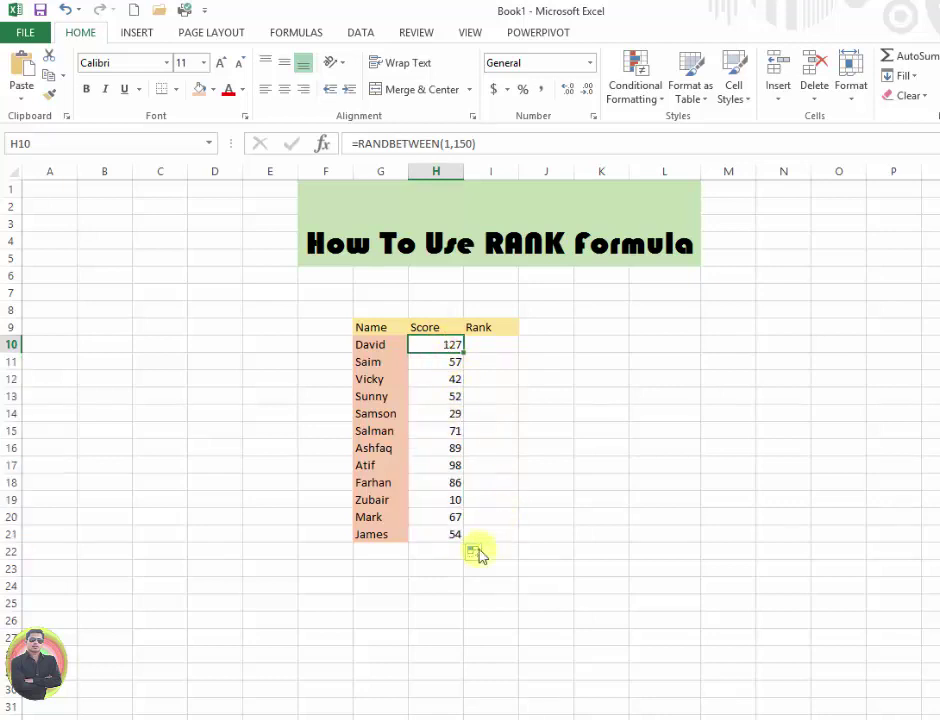
{"action": "left_click", "coordinate": [438, 573]}
{"action": "type", "text": "55"}
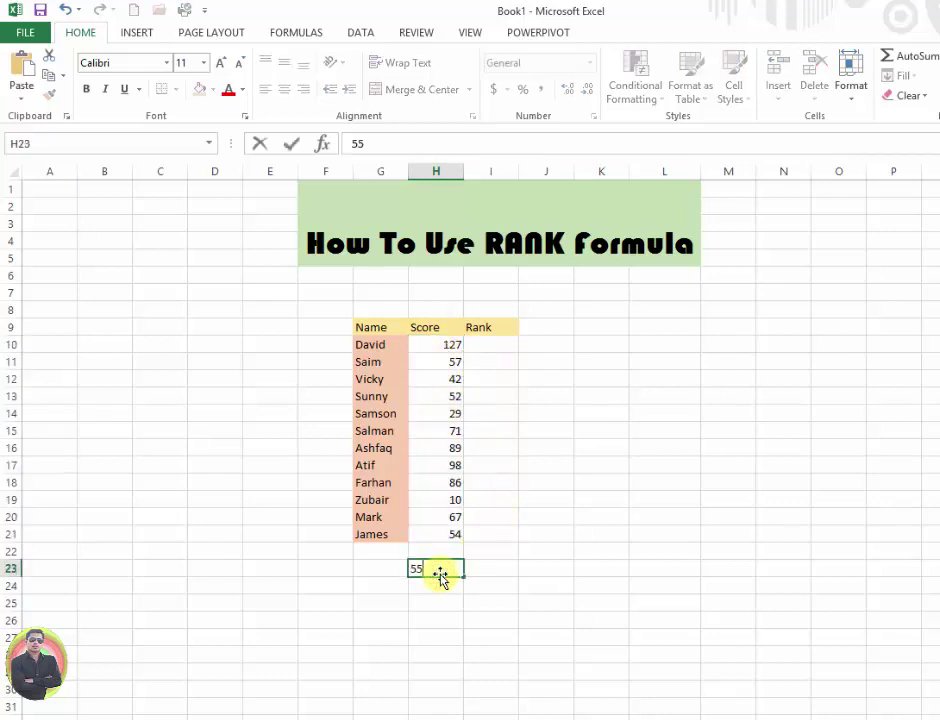
{"action": "key", "text": "Return"}
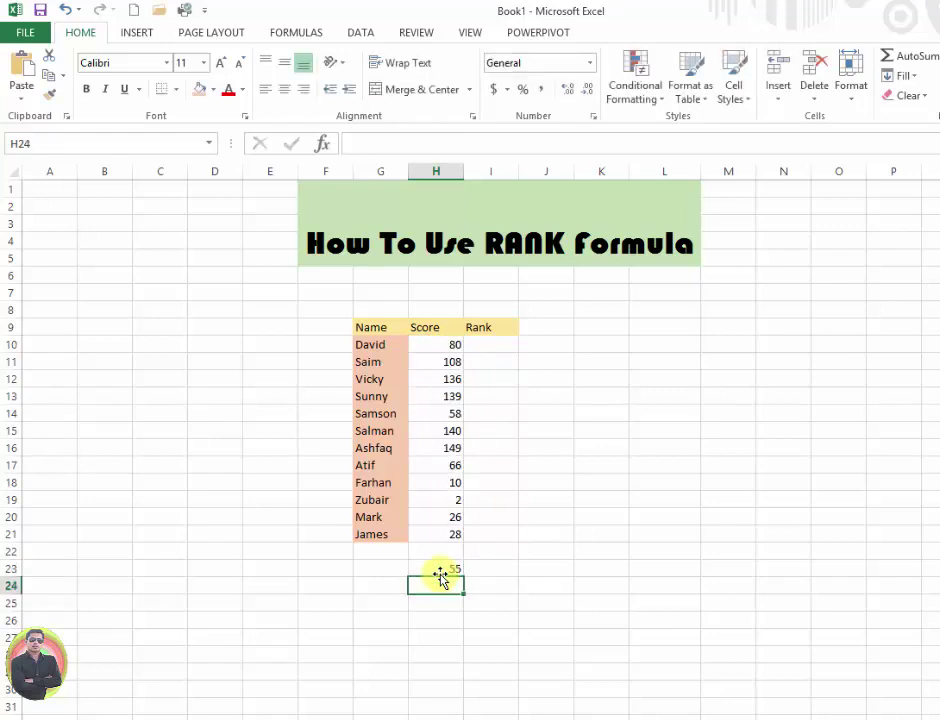
{"action": "left_click", "coordinate": [441, 568]}
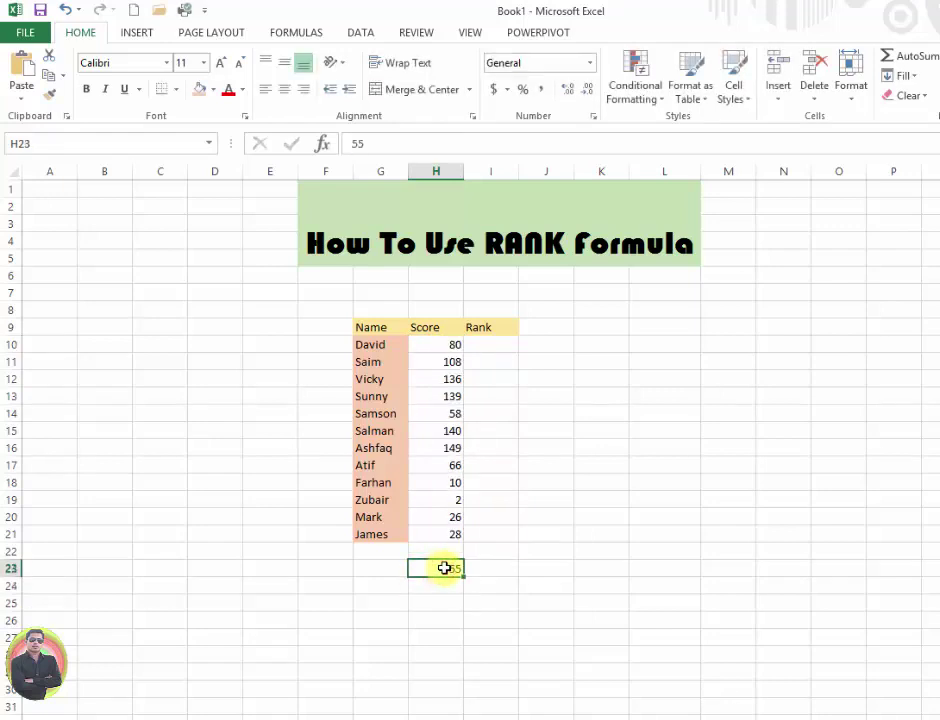
{"action": "key", "text": "Delete"}
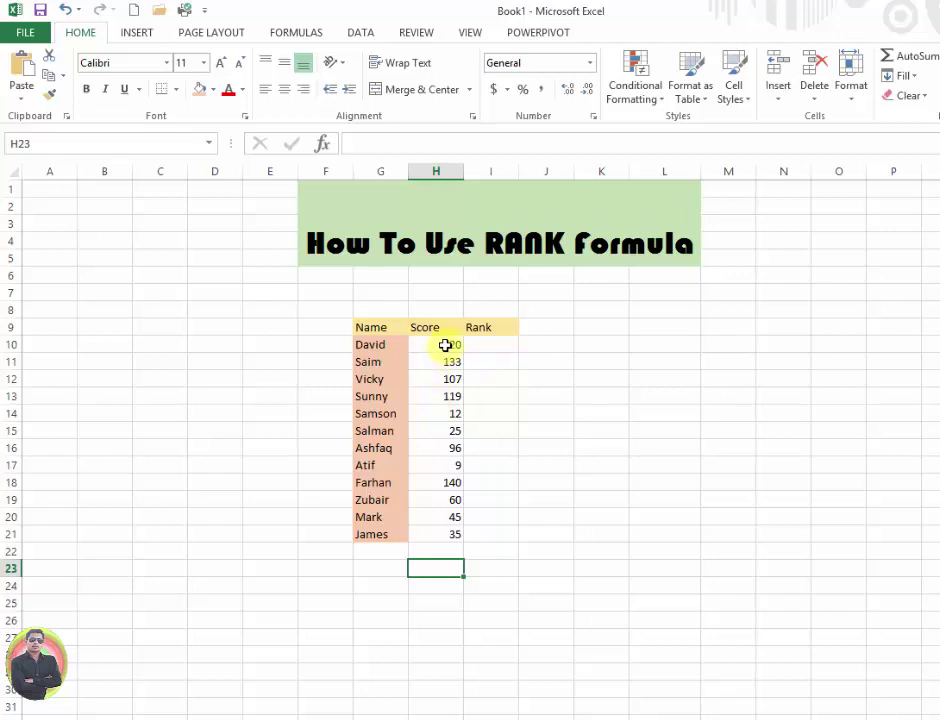
{"action": "left_click_drag", "start_coordinate": [444, 345], "coordinate": [448, 530]}
Paste H10:H21 back onto itself as values only, undoing an accidental fill-down
{"action": "key", "text": "ctrl+c"}
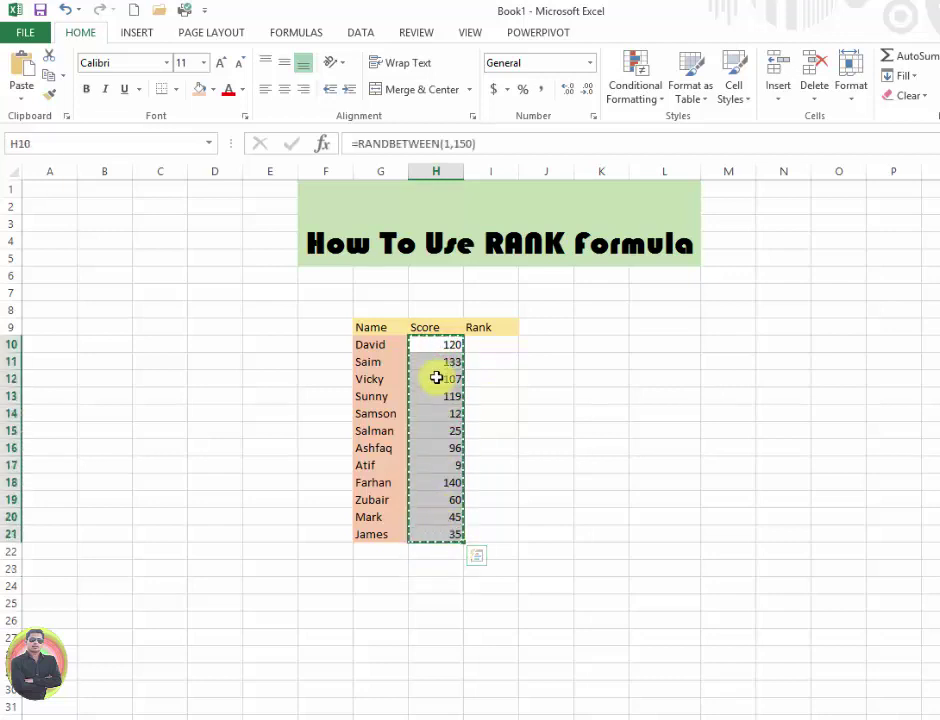
{"action": "right_click", "coordinate": [437, 350]}
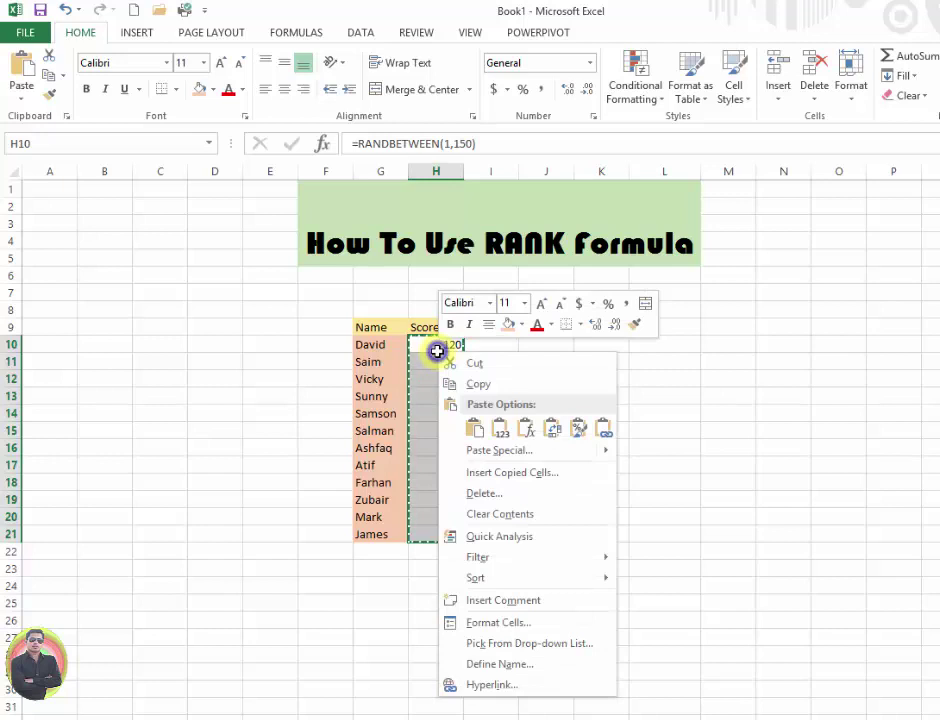
{"action": "left_click", "coordinate": [500, 450]}
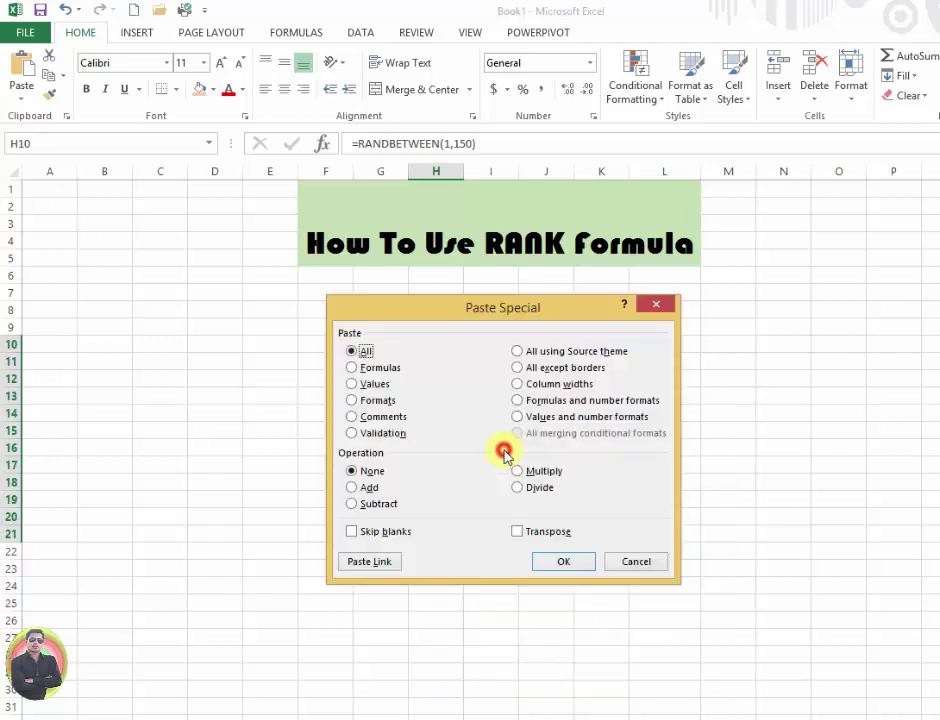
{"action": "left_click", "coordinate": [351, 385]}
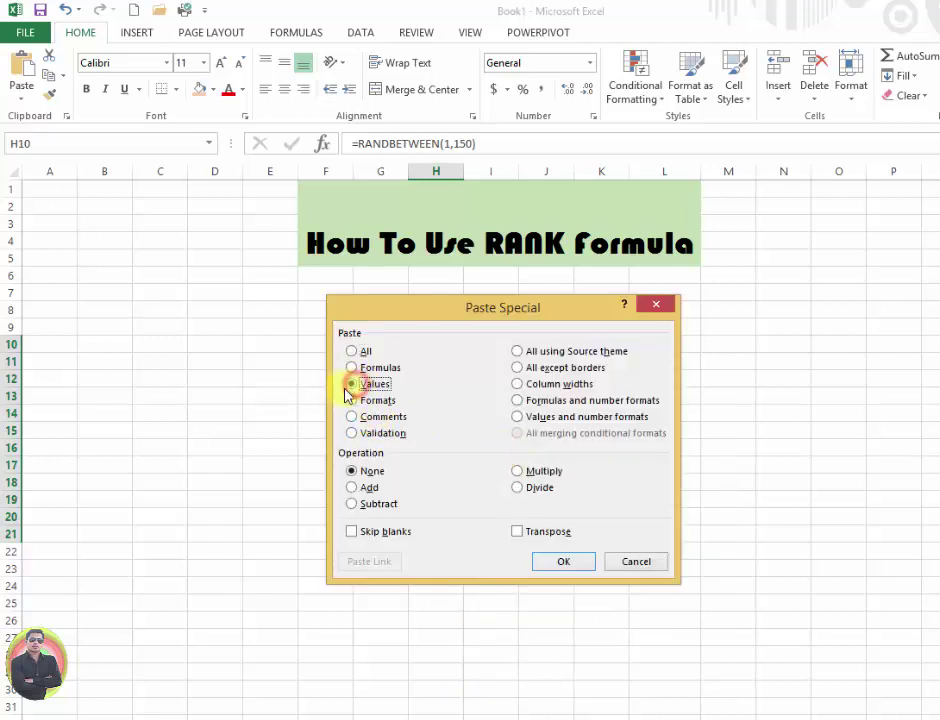
{"action": "left_click", "coordinate": [557, 561]}
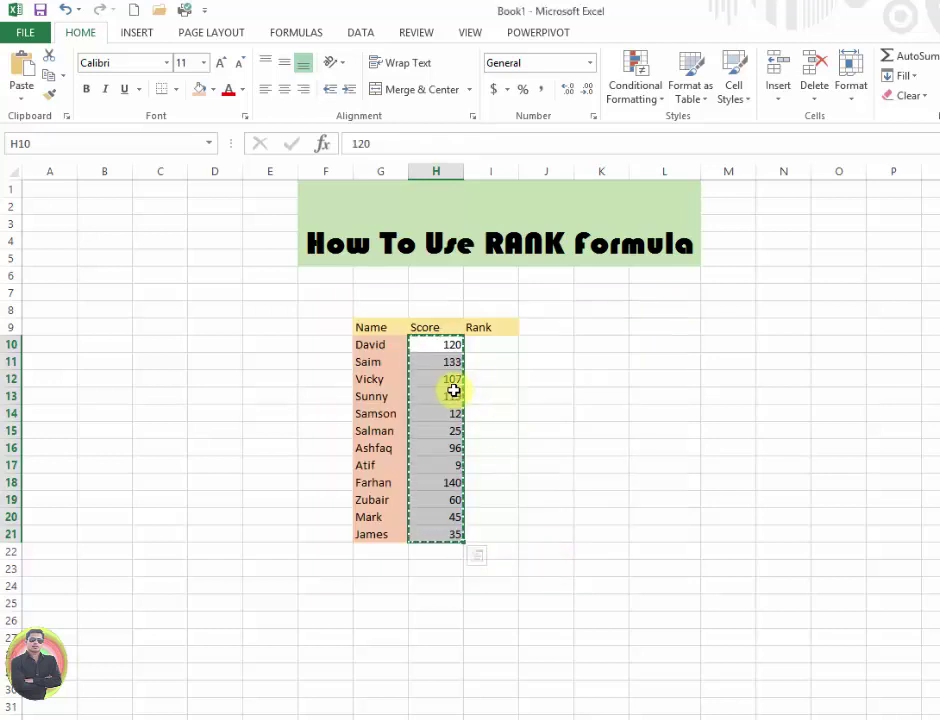
{"action": "key", "text": "ctrl+d"}
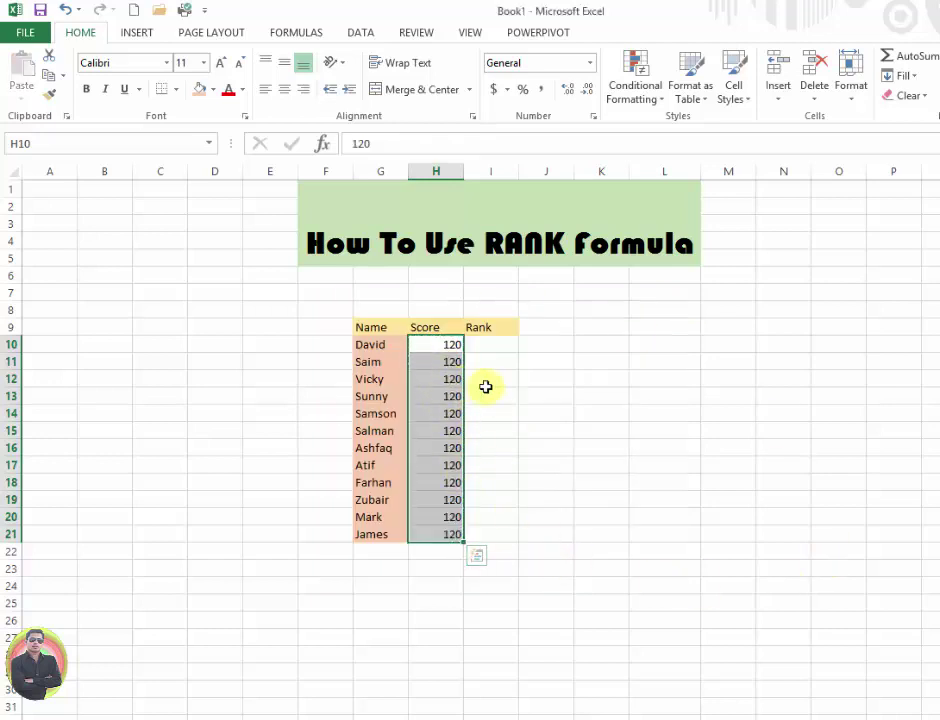
{"action": "key", "text": "ctrl+z"}
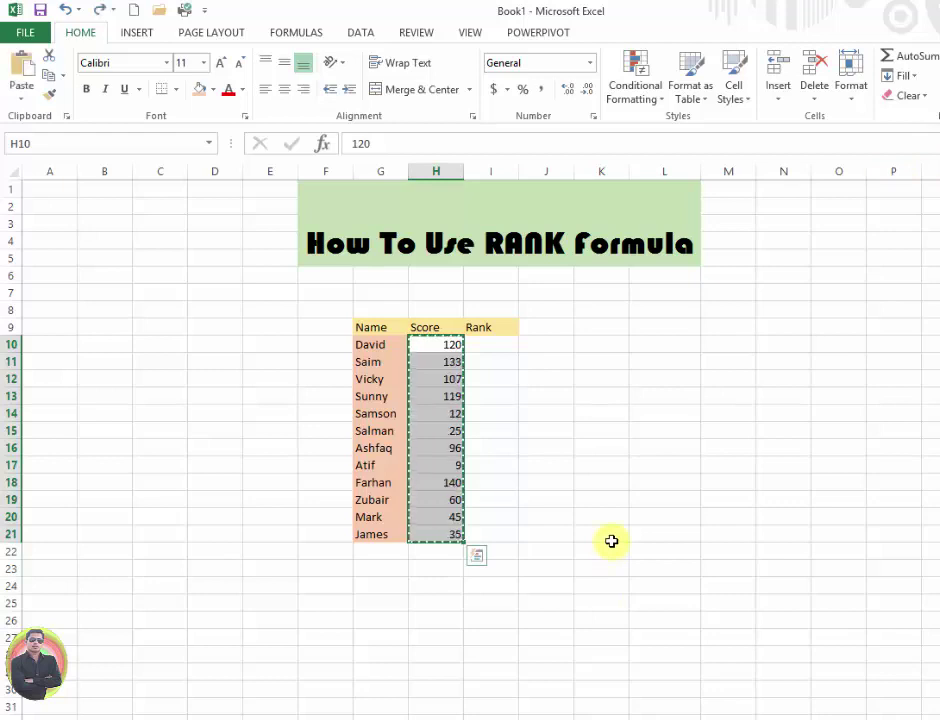
{"action": "left_click", "coordinate": [426, 581]}
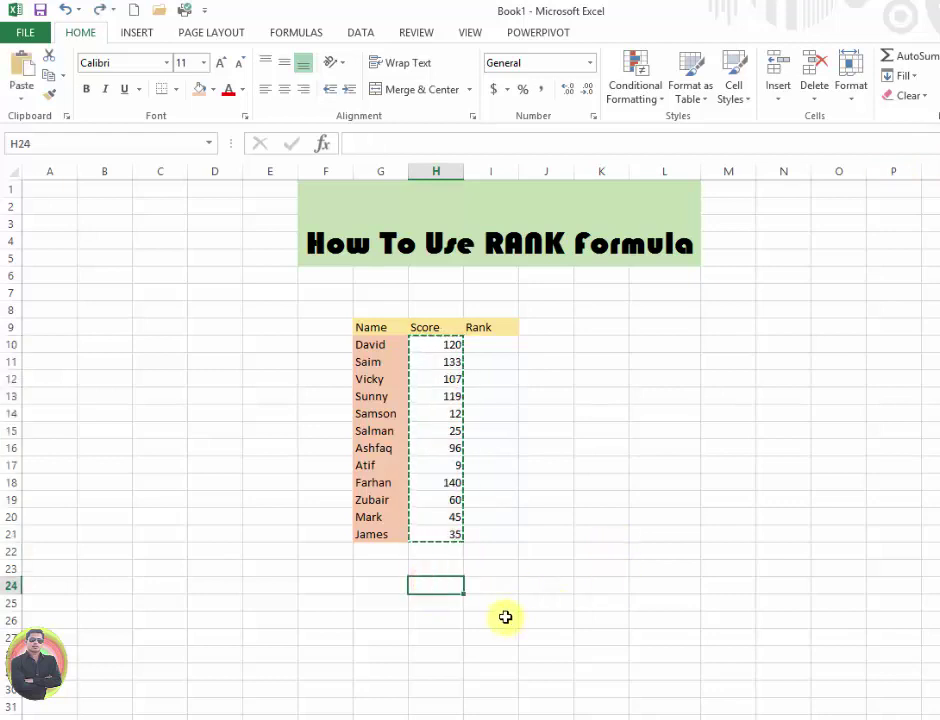
{"action": "key", "text": "Escape"}
{"action": "left_click", "coordinate": [441, 361]}
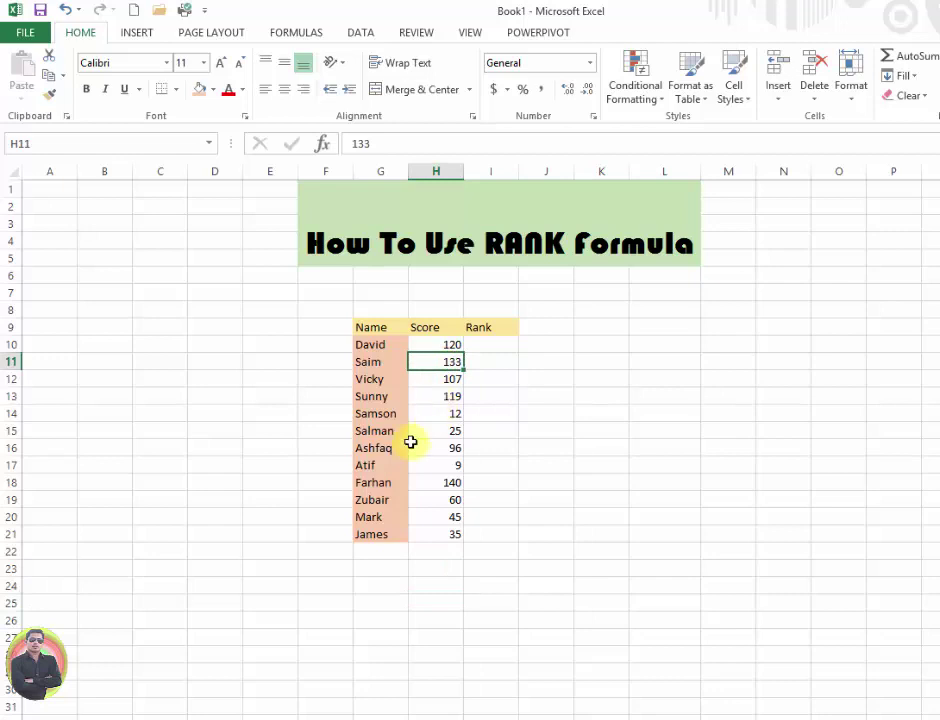
Confirm the scores stay fixed by entering and clearing a test value of 55
{"action": "left_click", "coordinate": [436, 585]}
{"action": "type", "text": "55"}
{"action": "key", "text": "Return"}
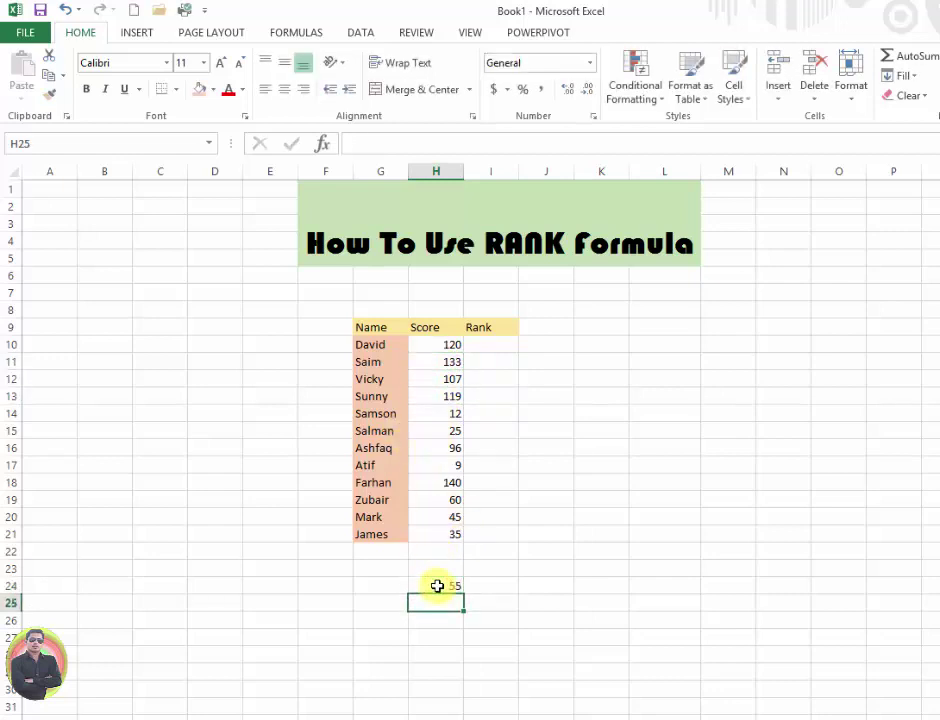
{"action": "left_click", "coordinate": [437, 586]}
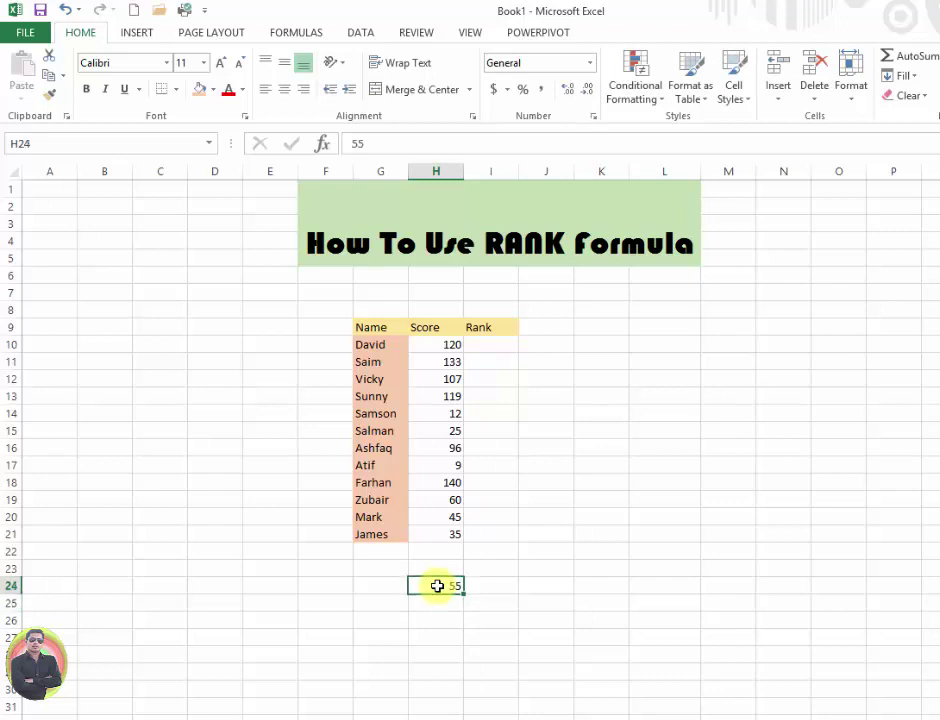
{"action": "key", "text": "Delete"}
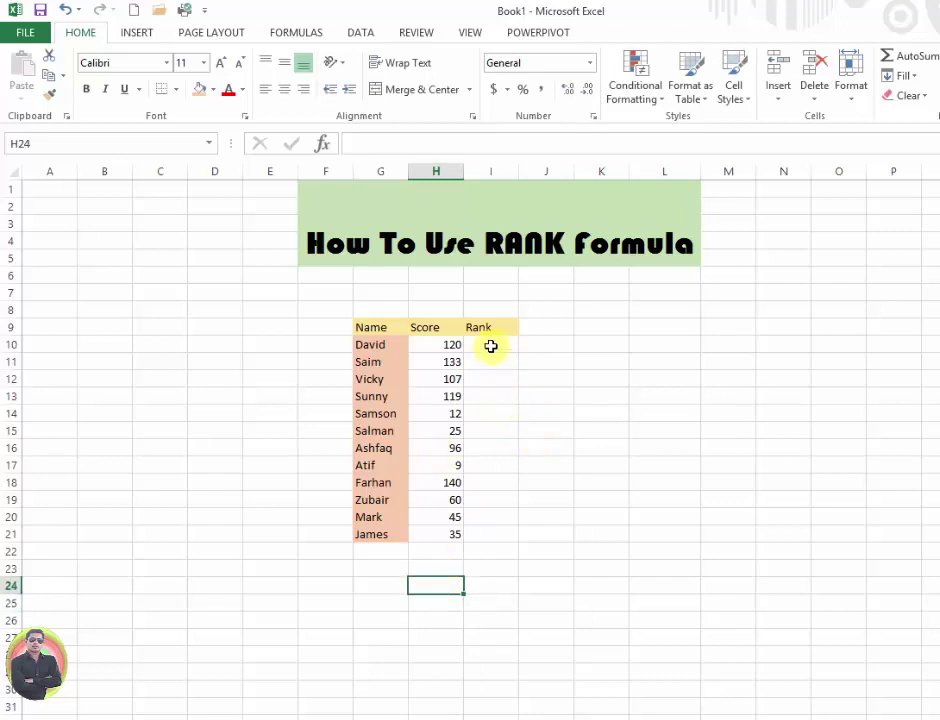
{"action": "left_click", "coordinate": [490, 345]}
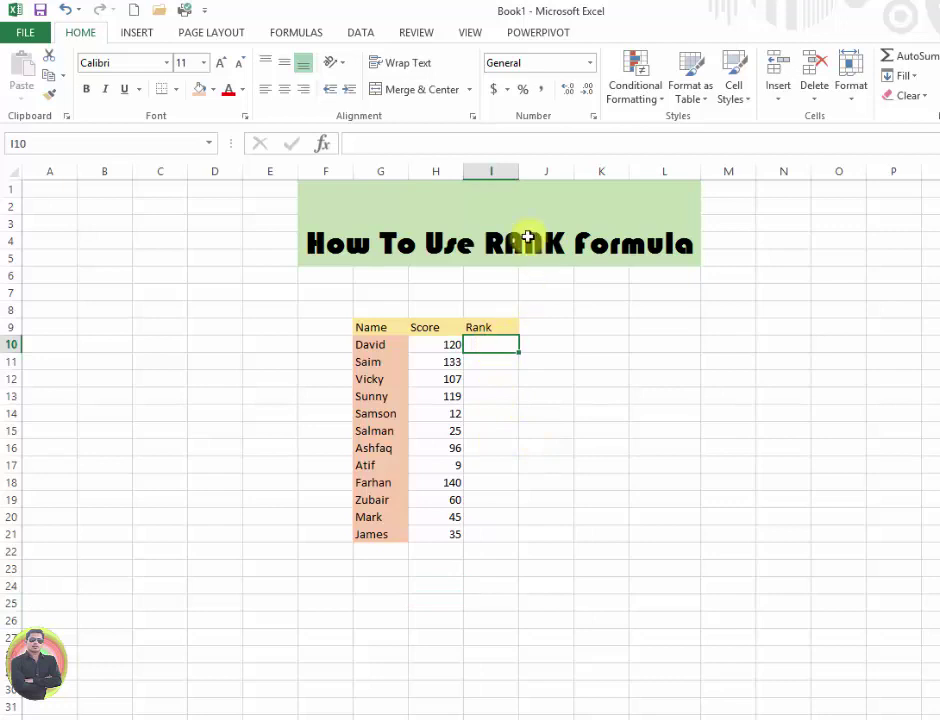
Widen the Score column H and the Rank column I
{"action": "left_click_drag", "start_coordinate": [463, 178], "coordinate": [514, 182]}
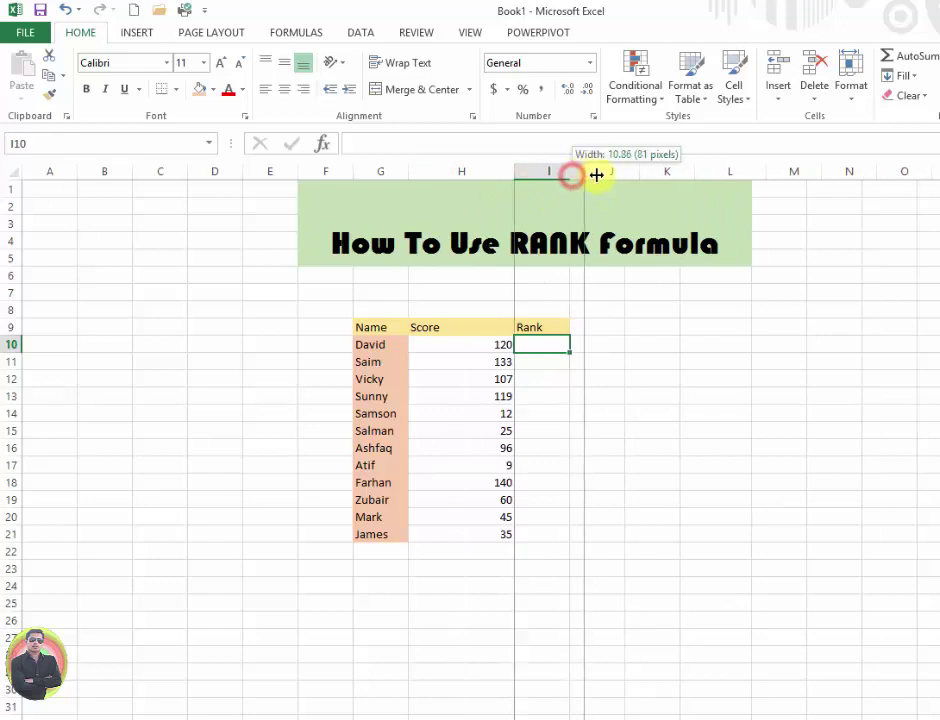
{"action": "left_click_drag", "start_coordinate": [571, 175], "coordinate": [630, 176]}
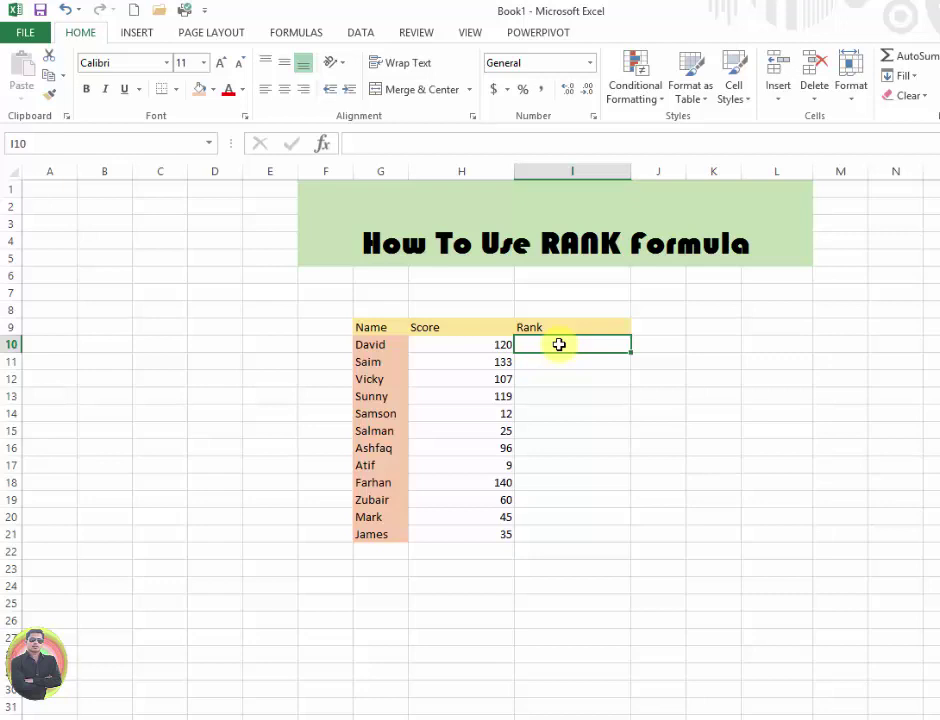
Insert =RANK( into I10 by picking RANK from the =ran autocomplete list
{"action": "type", "text": "="}
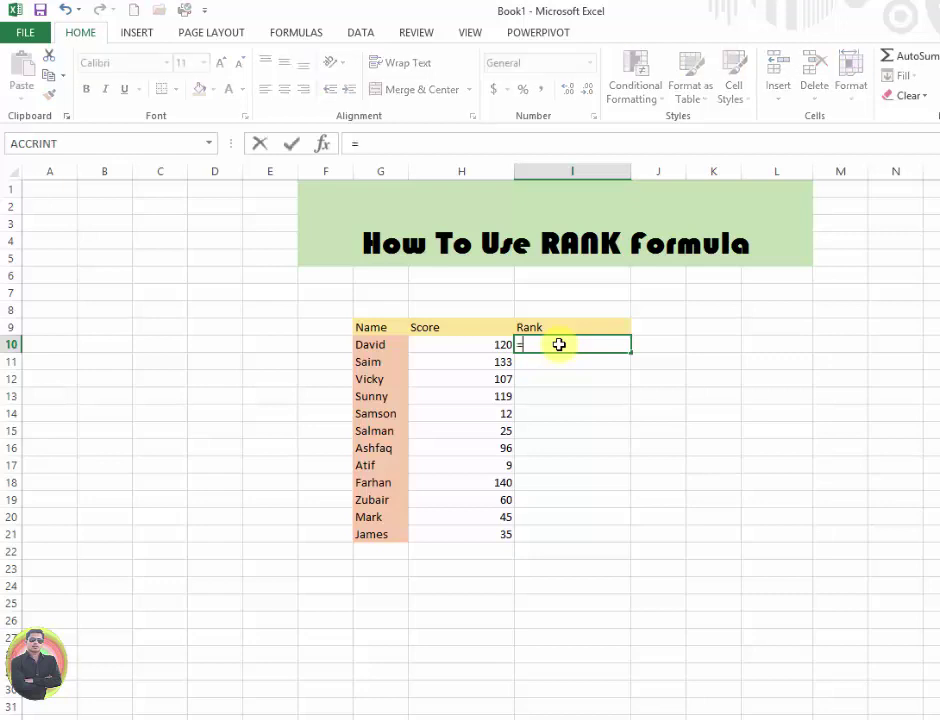
{"action": "type", "text": "ra"}
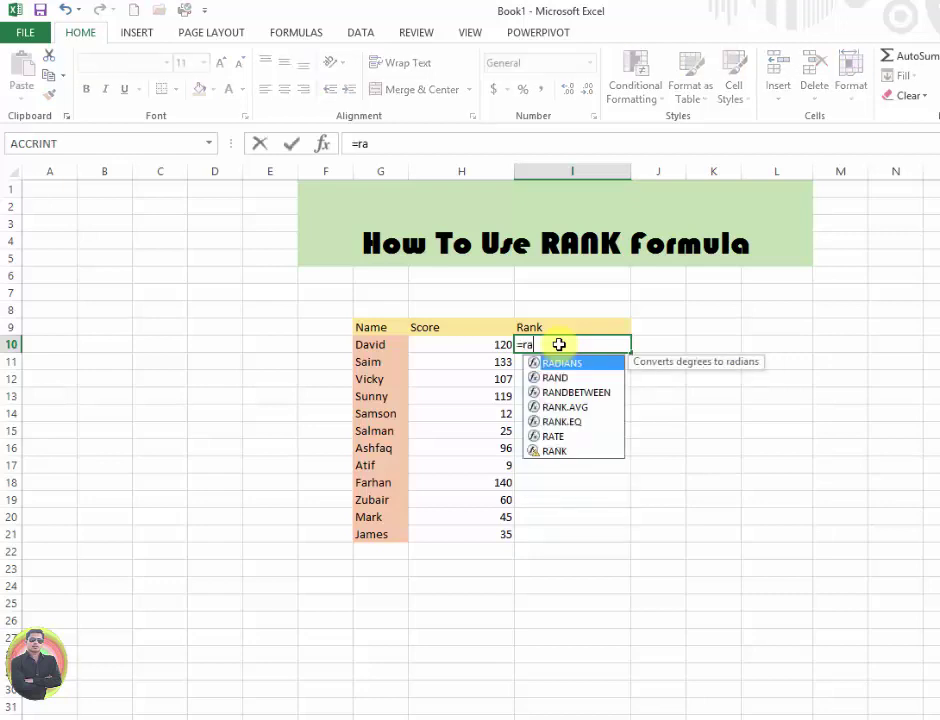
{"action": "type", "text": "n"}
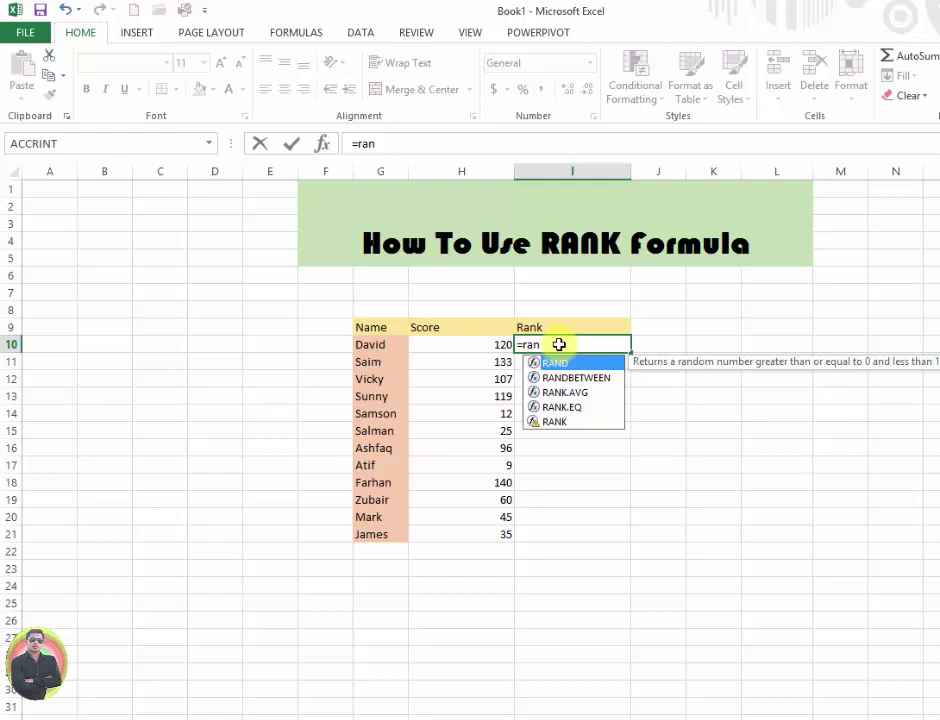
{"action": "key", "text": "Down"}
{"action": "key", "text": "Down"}
{"action": "key", "text": "Down"}
{"action": "key", "text": "Down"}
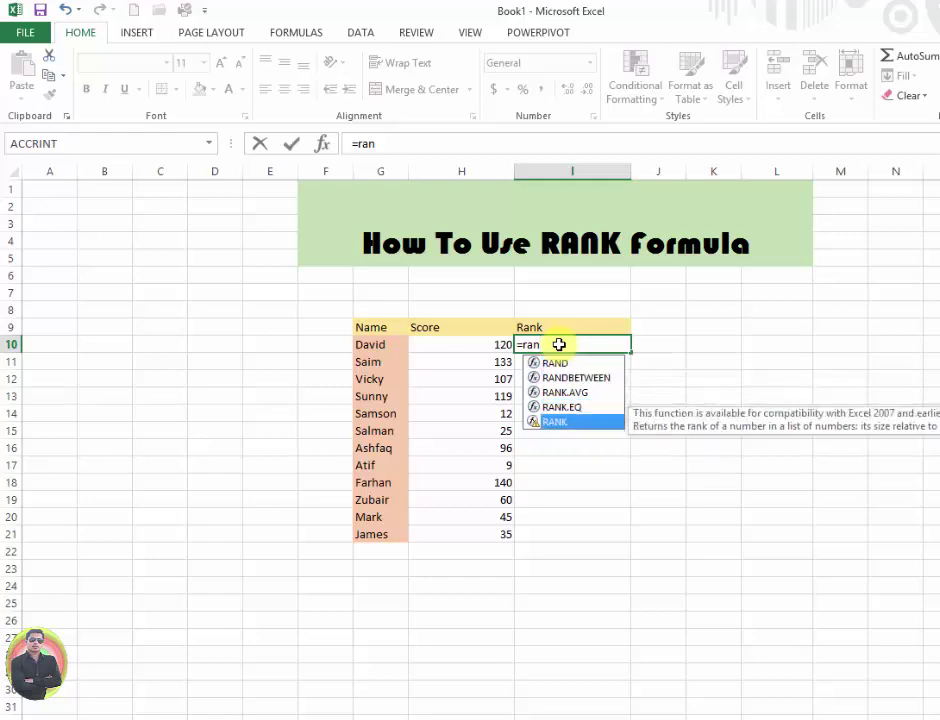
{"action": "key", "text": "Tab"}
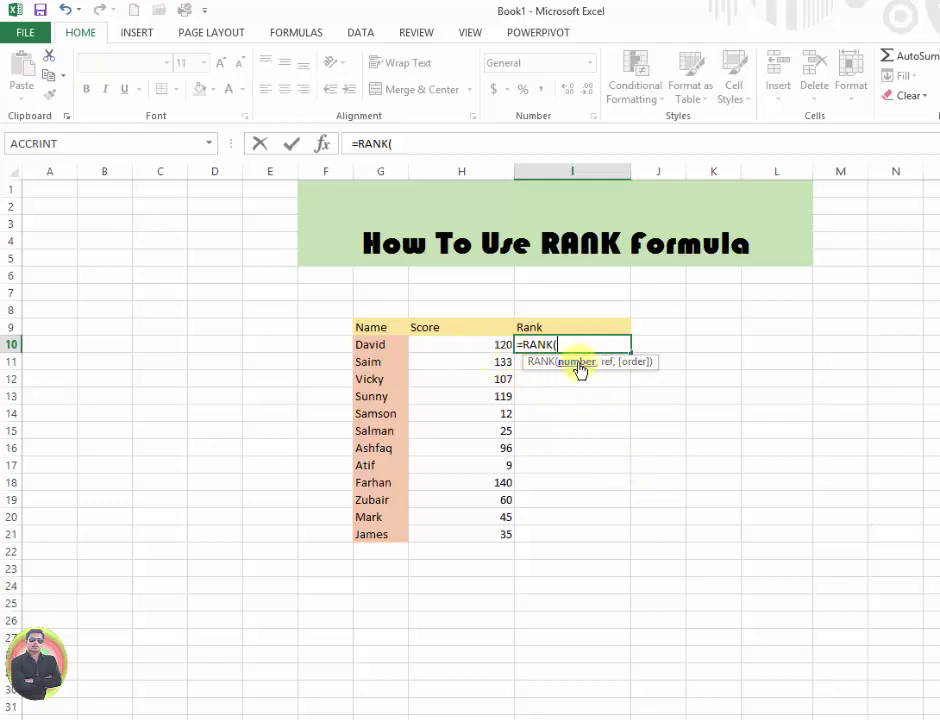
Complete I10 as =RANK(H10,H10:H21,0) so David's 120 ranks 3 in descending order
{"action": "left_click", "coordinate": [495, 344]}
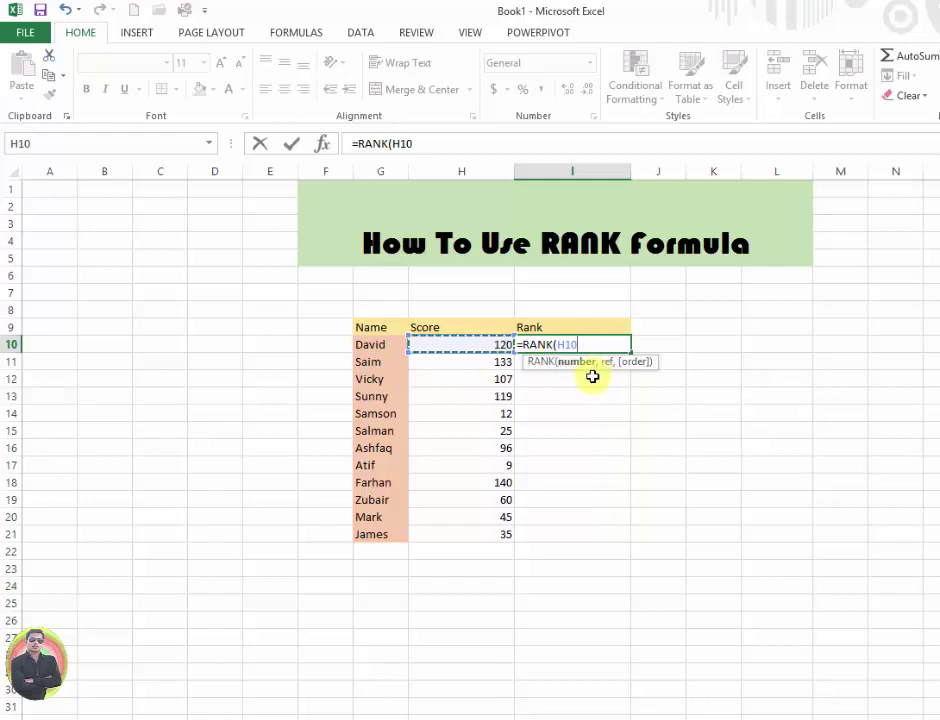
{"action": "type", "text": ","}
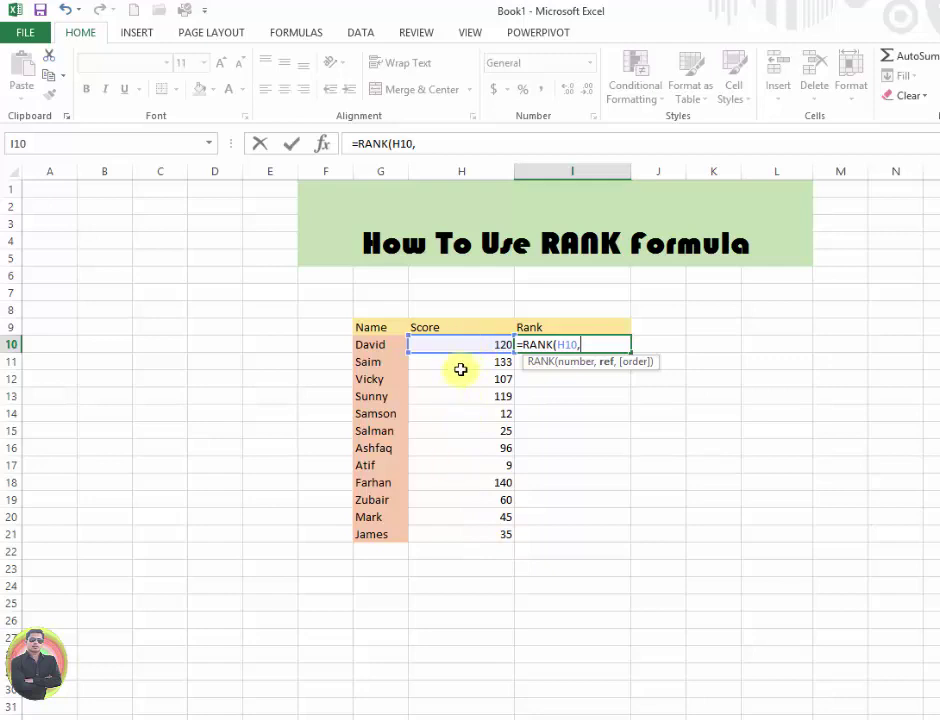
{"action": "left_click_drag", "start_coordinate": [460, 345], "coordinate": [459, 529]}
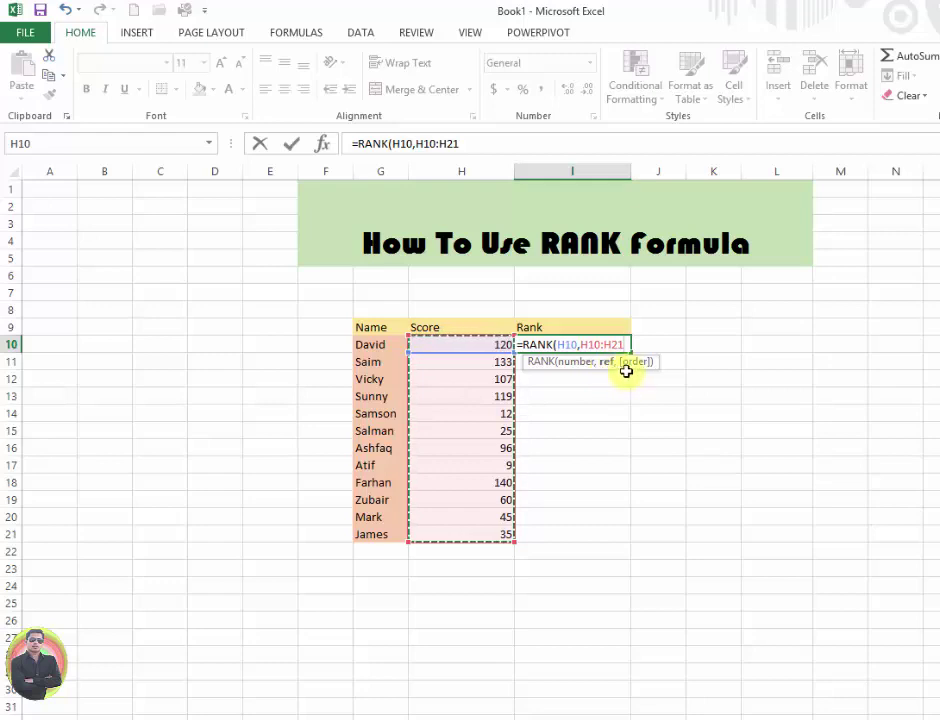
{"action": "type", "text": ","}
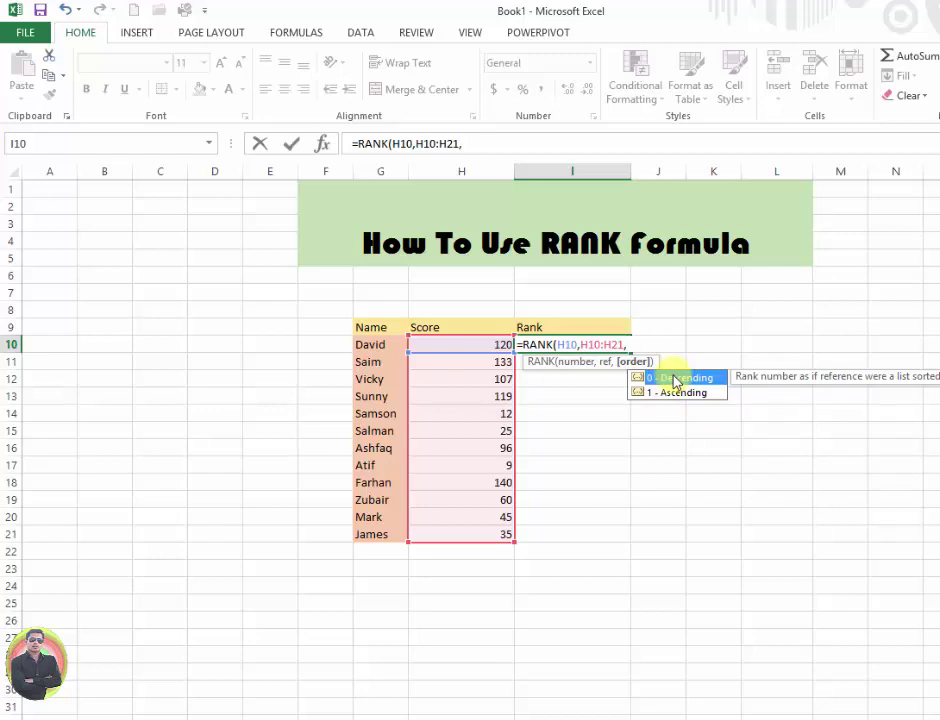
{"action": "type", "text": "0)"}
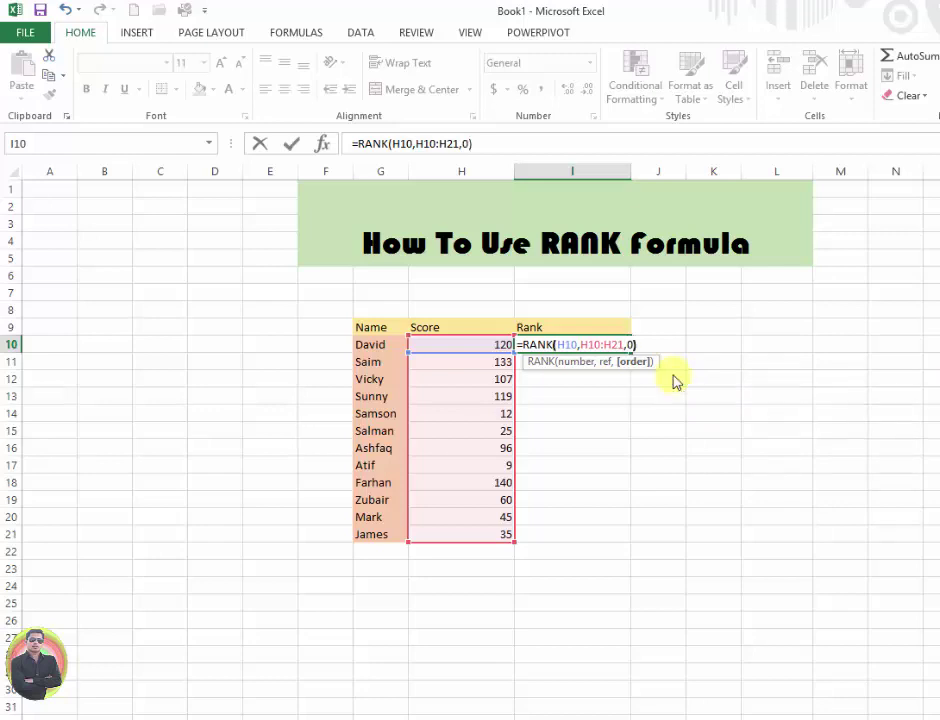
{"action": "key", "text": "Return"}
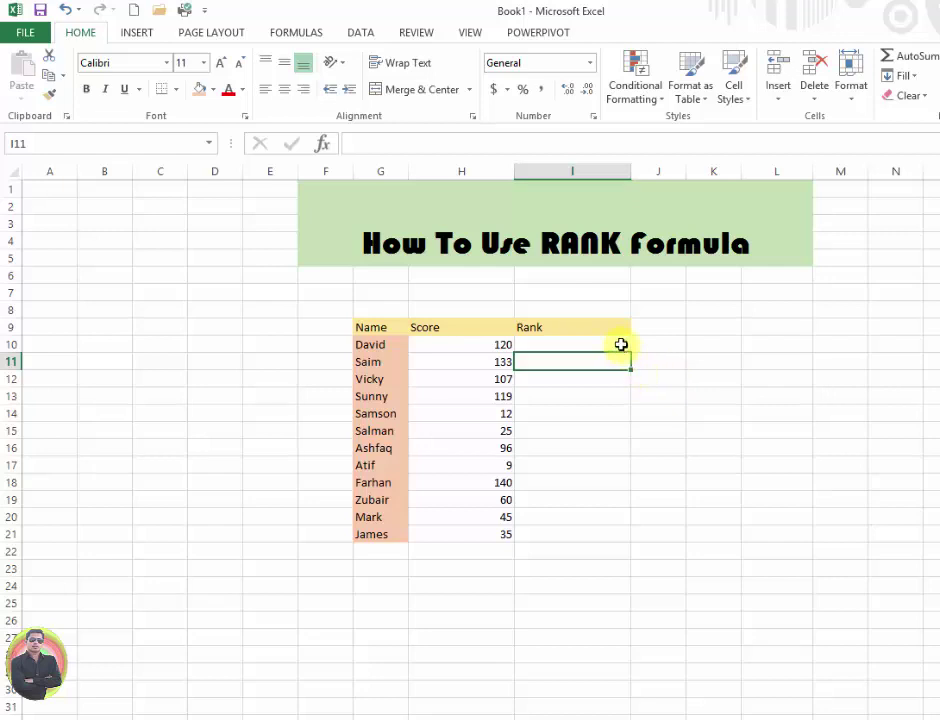
{"action": "left_click", "coordinate": [621, 344]}
{"action": "type", "text": "=RANK(H10,H10:H21,0)"}
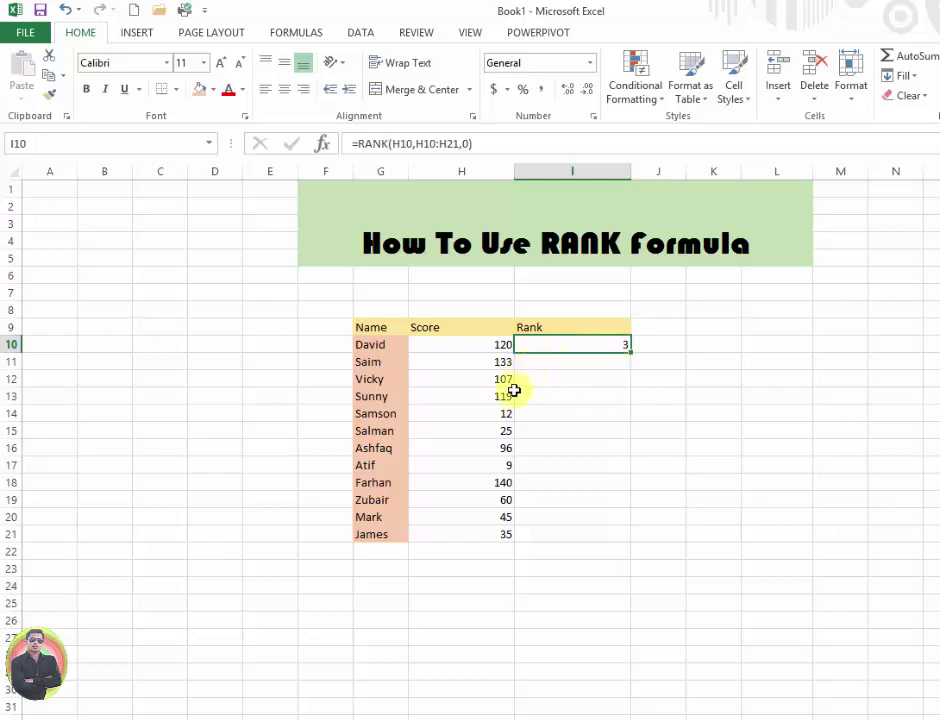
Change I10's order argument to 1 so David ranks 10 ascending, undoing a fill down to I21
{"action": "double_click", "coordinate": [597, 345]}
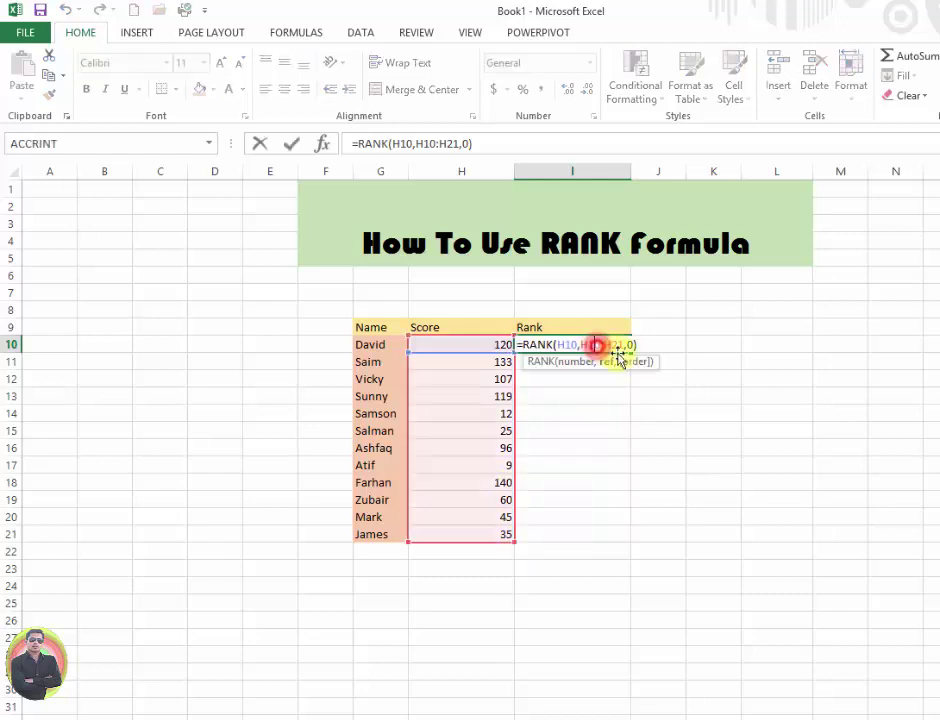
{"action": "key", "text": "BackSpace"}
{"action": "type", "text": "1"}
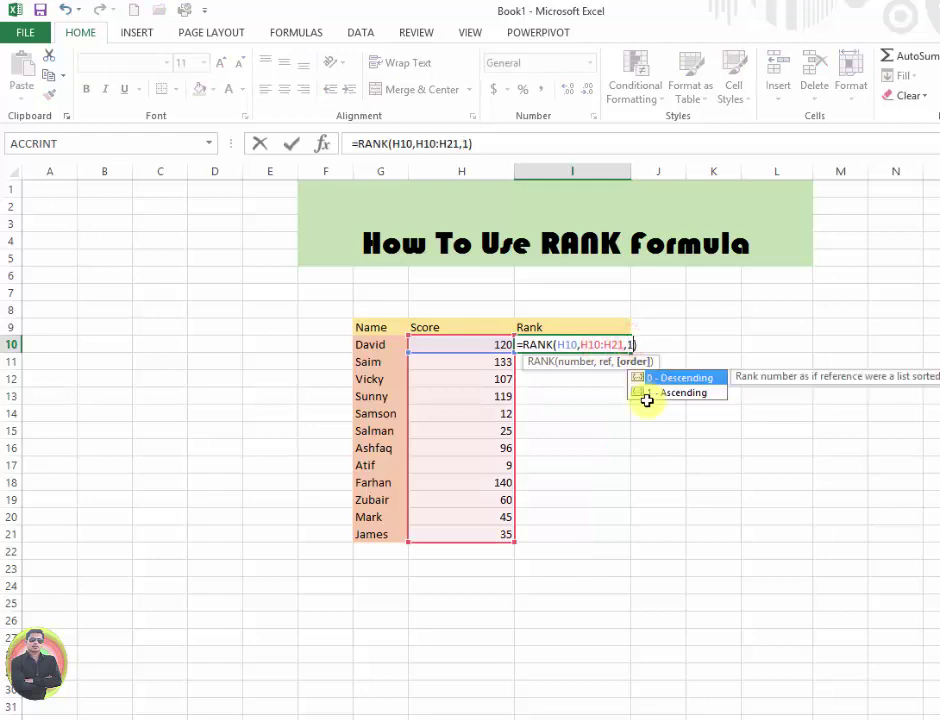
{"action": "key", "text": "Return"}
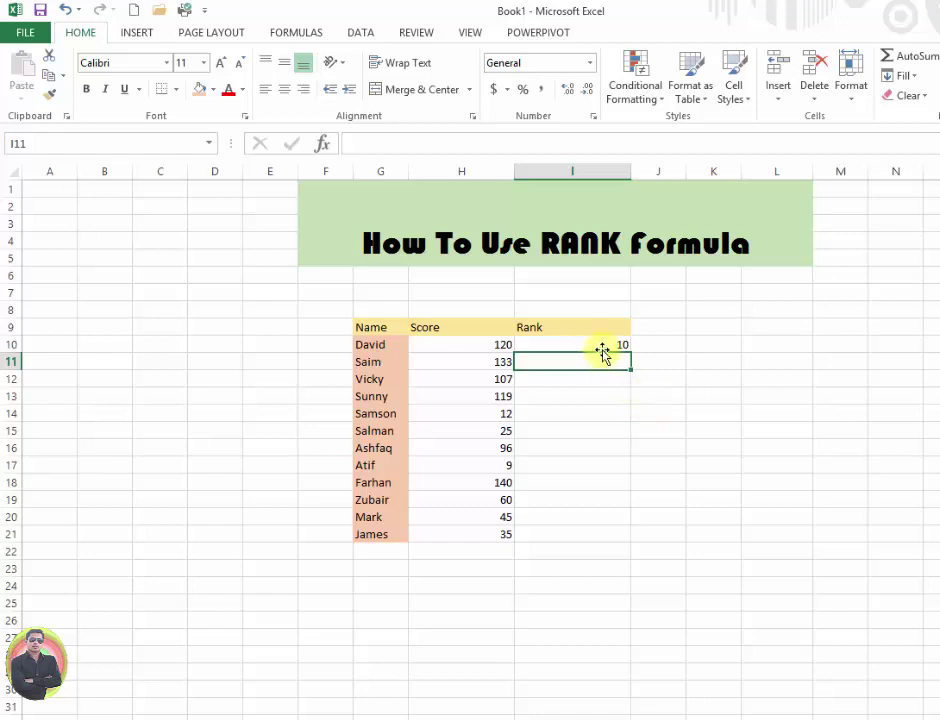
{"action": "left_click", "coordinate": [604, 345]}
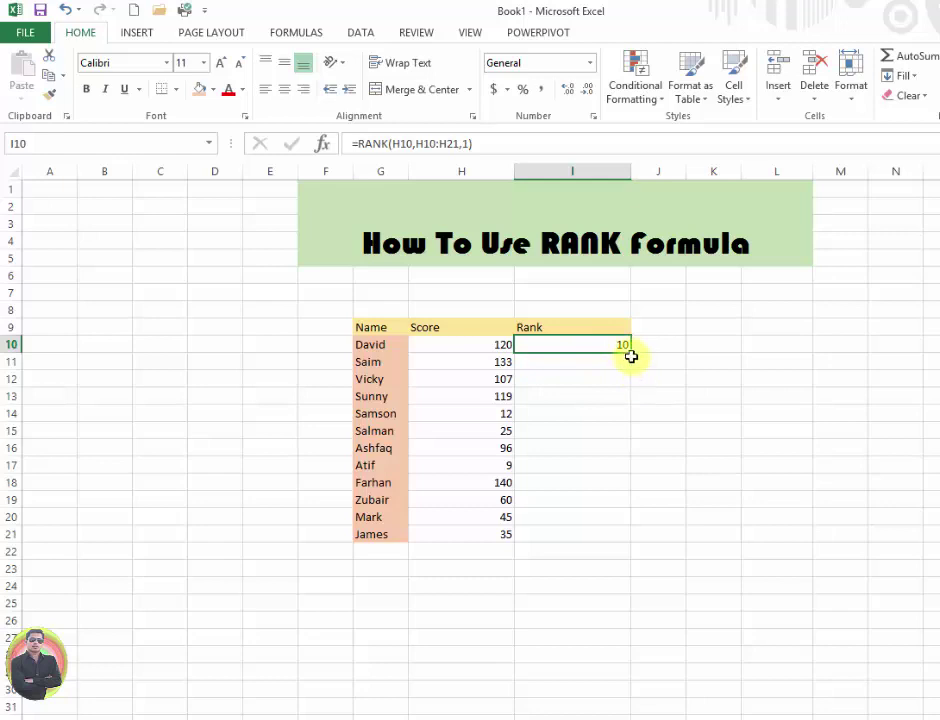
{"action": "left_click_drag", "start_coordinate": [632, 352], "coordinate": [630, 540]}
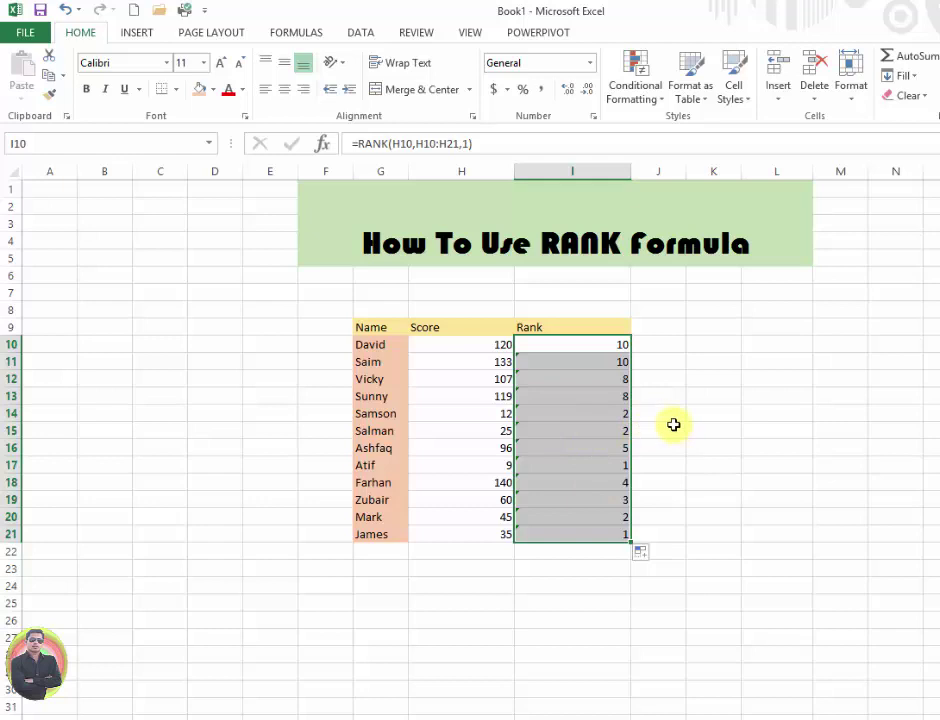
{"action": "key", "text": "ctrl+z"}
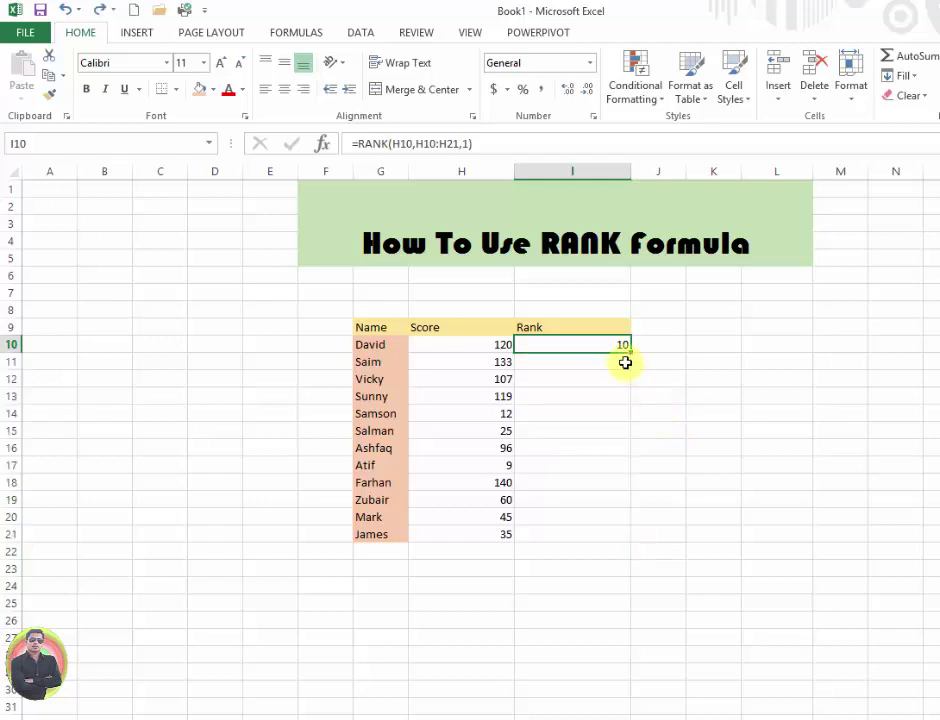
Undo an accidental move of I10's rank and remove a stray I13 reference from its formula
{"action": "right_click", "coordinate": [608, 345]}
{"action": "left_click", "coordinate": [647, 378]}
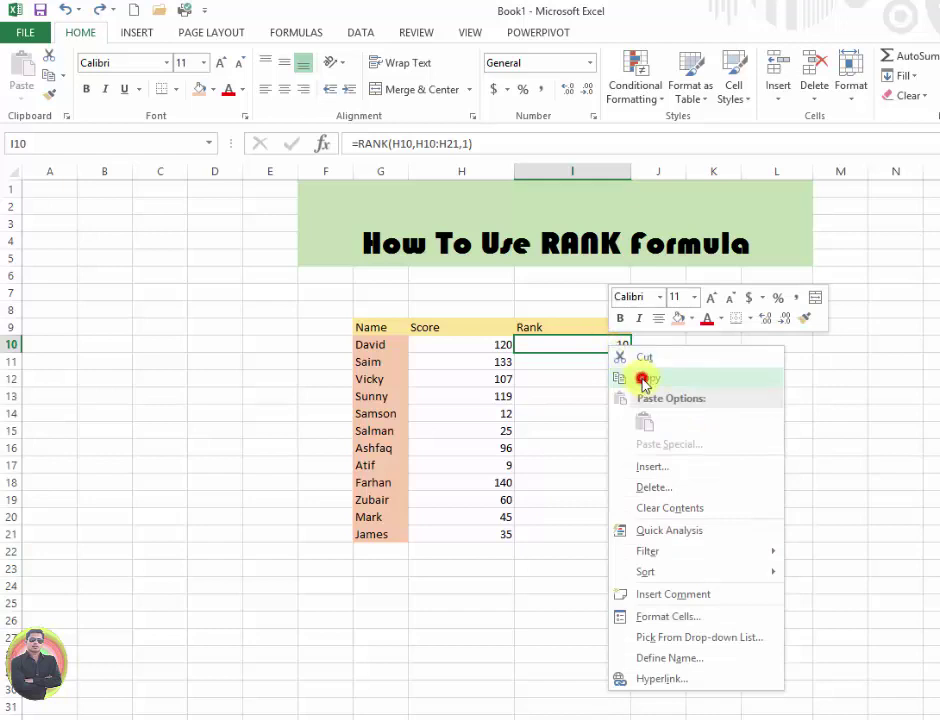
{"action": "left_click_drag", "start_coordinate": [577, 354], "coordinate": [580, 398]}
{"action": "left_click", "coordinate": [571, 363]}
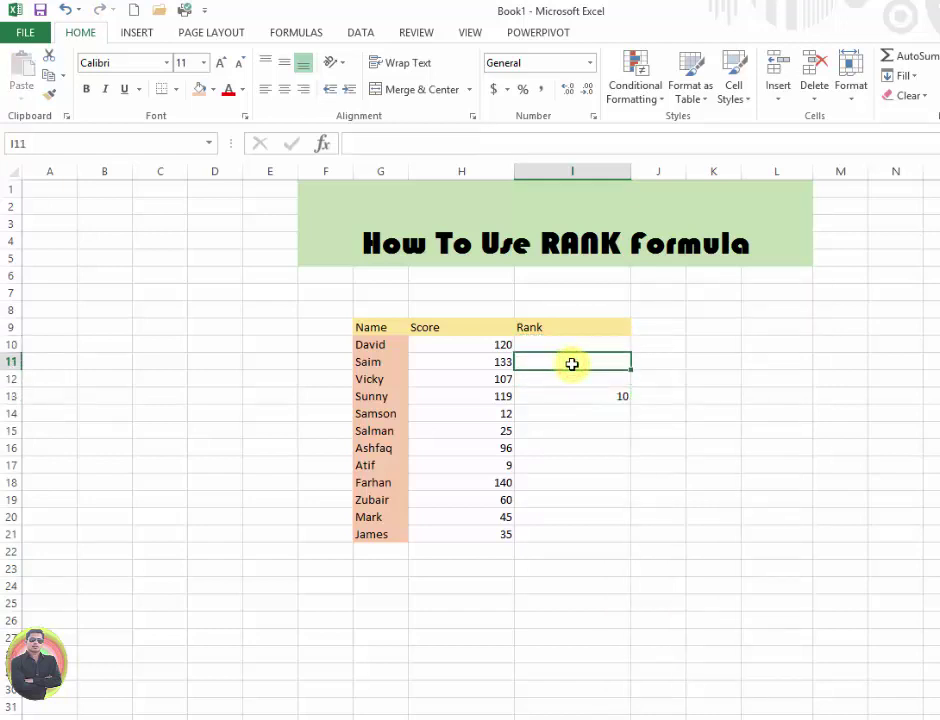
{"action": "key", "text": "ctrl+z"}
{"action": "double_click", "coordinate": [580, 347]}
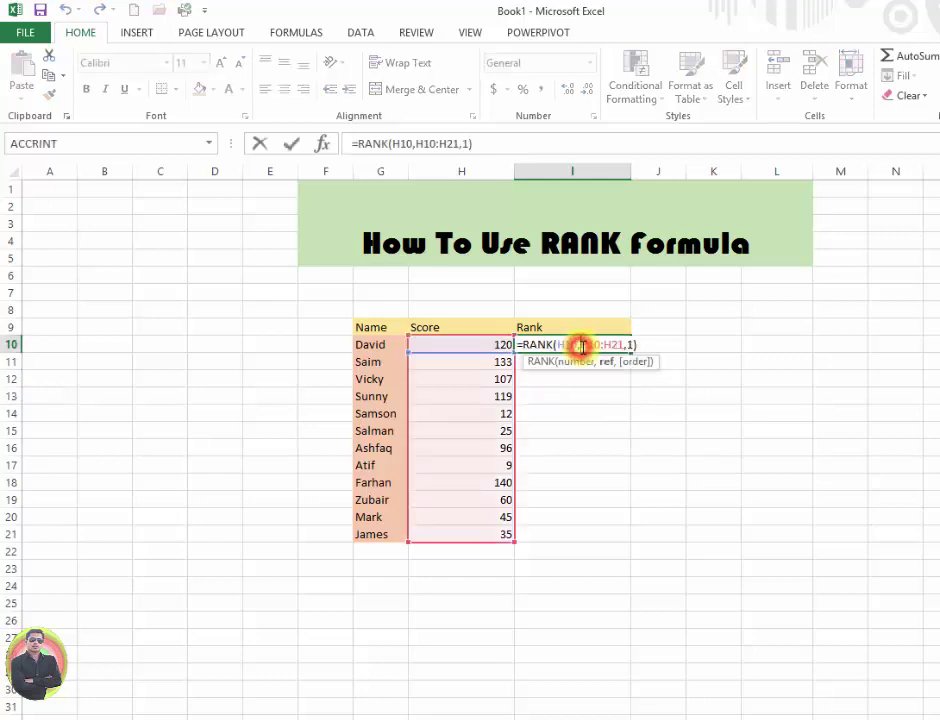
{"action": "left_click", "coordinate": [572, 396]}
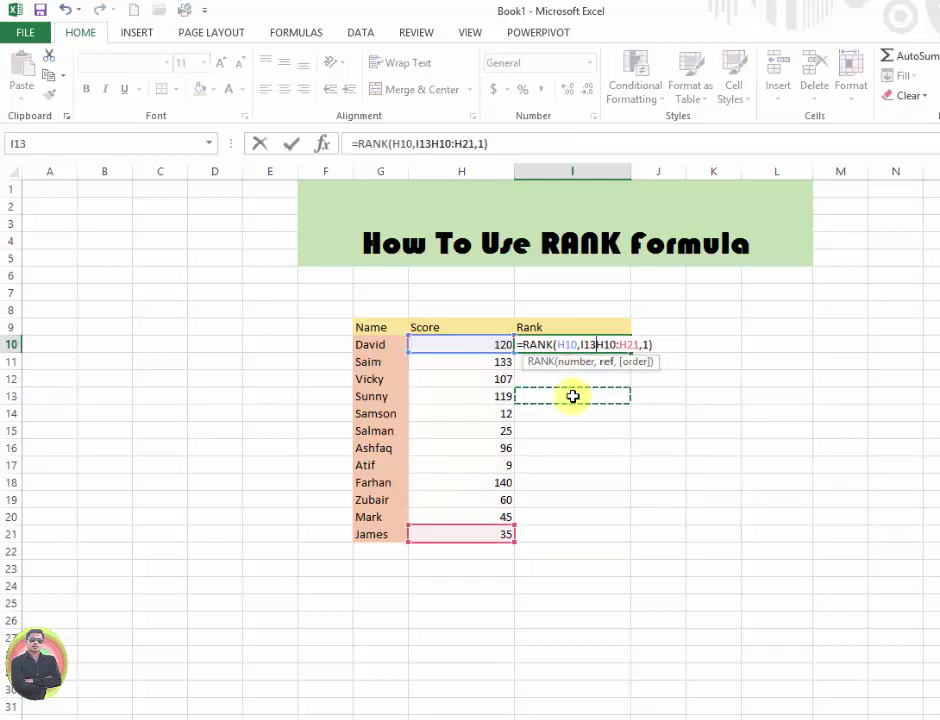
{"action": "key", "text": "BackSpace"}
{"action": "key", "text": "BackSpace"}
{"action": "key", "text": "BackSpace"}
{"action": "key", "text": "Return"}
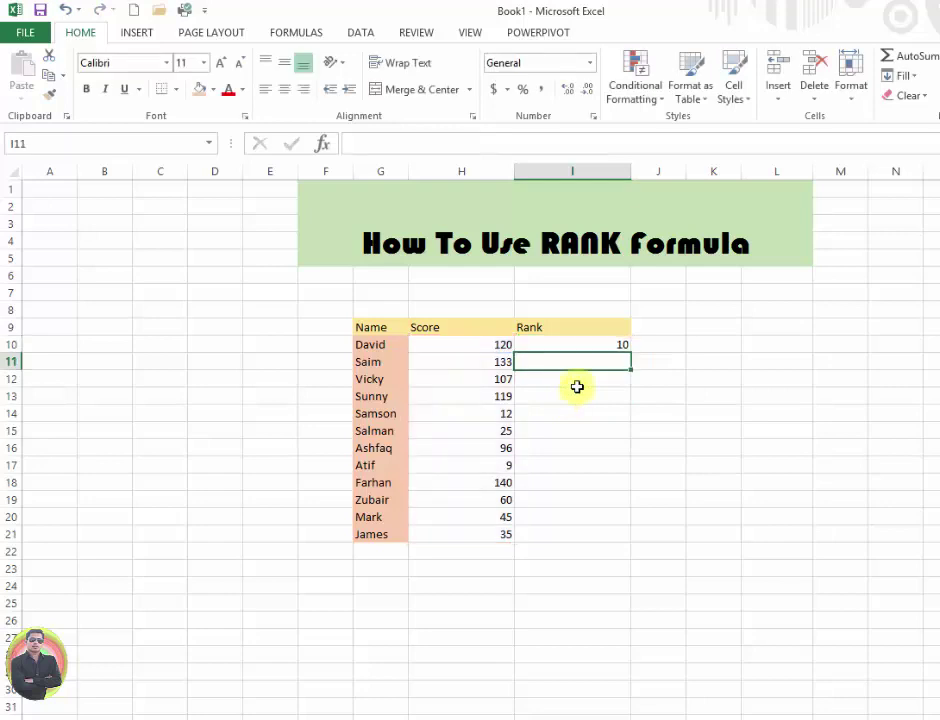
{"action": "left_click", "coordinate": [605, 344]}
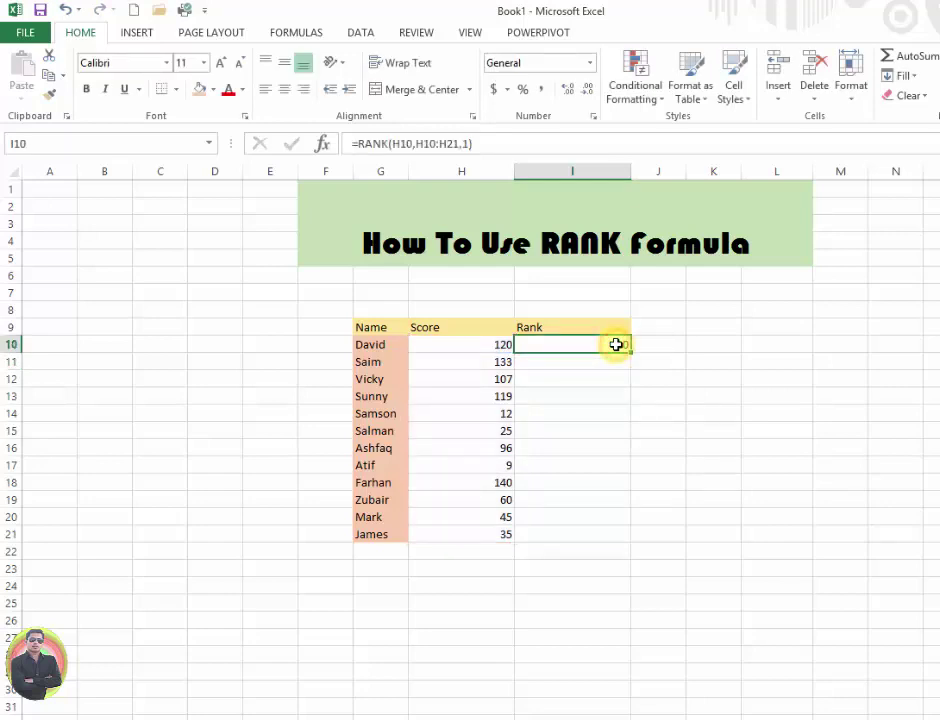
Copy I10 and paste only its formula into I11:I21 with Paste Special
{"action": "key", "text": "ctrl+c"}
{"action": "mouse_move", "coordinate": [581, 366]}
{"action": "left_mouse_down"}
{"action": "mouse_move", "coordinate": [591, 548]}
{"action": "mouse_move", "coordinate": [590, 537]}
{"action": "left_mouse_up"}
{"action": "right_click", "coordinate": [570, 406]}
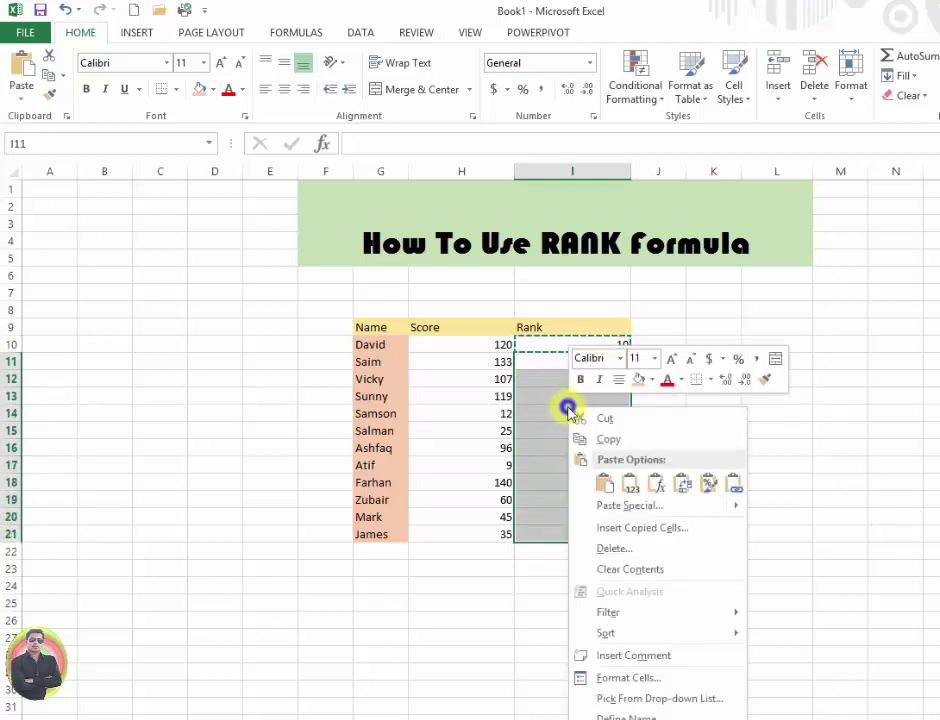
{"action": "left_click", "coordinate": [637, 514]}
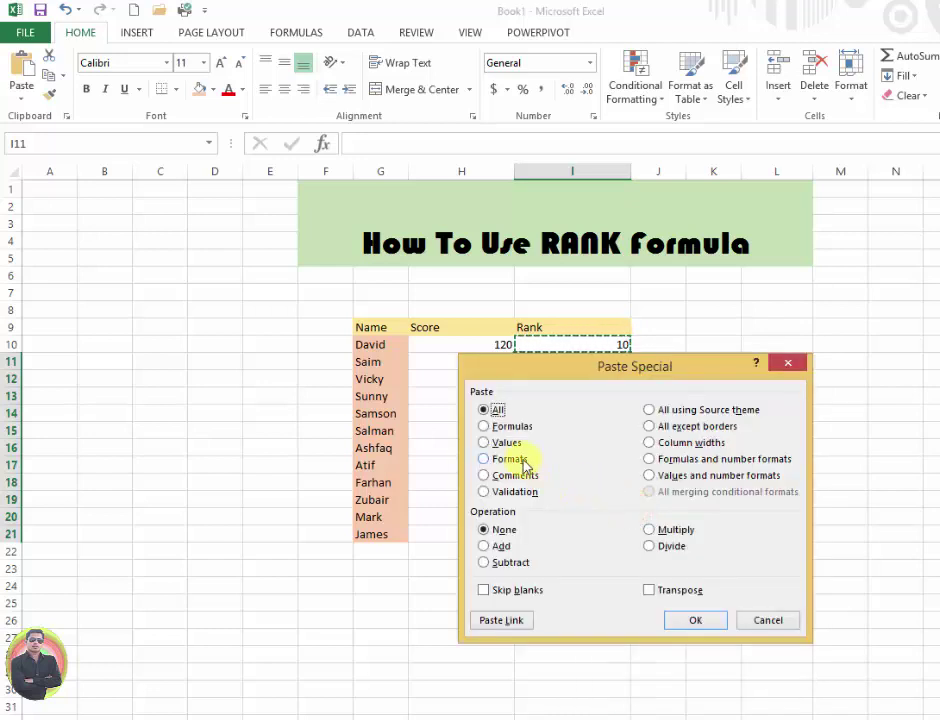
{"action": "left_click", "coordinate": [485, 426]}
{"action": "left_click", "coordinate": [694, 620]}
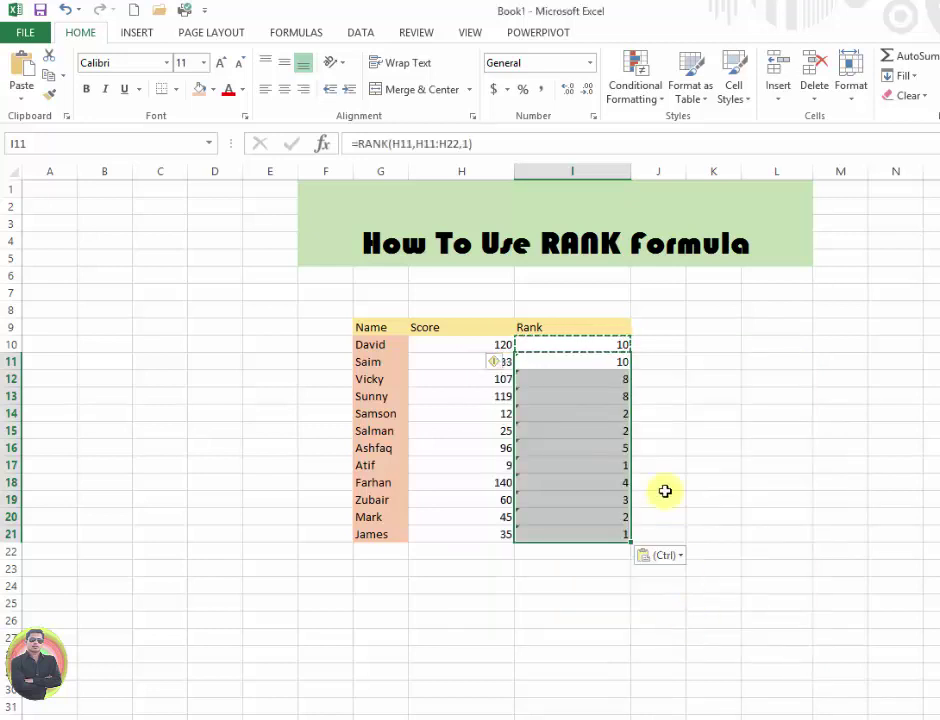
{"action": "left_click", "coordinate": [652, 377]}
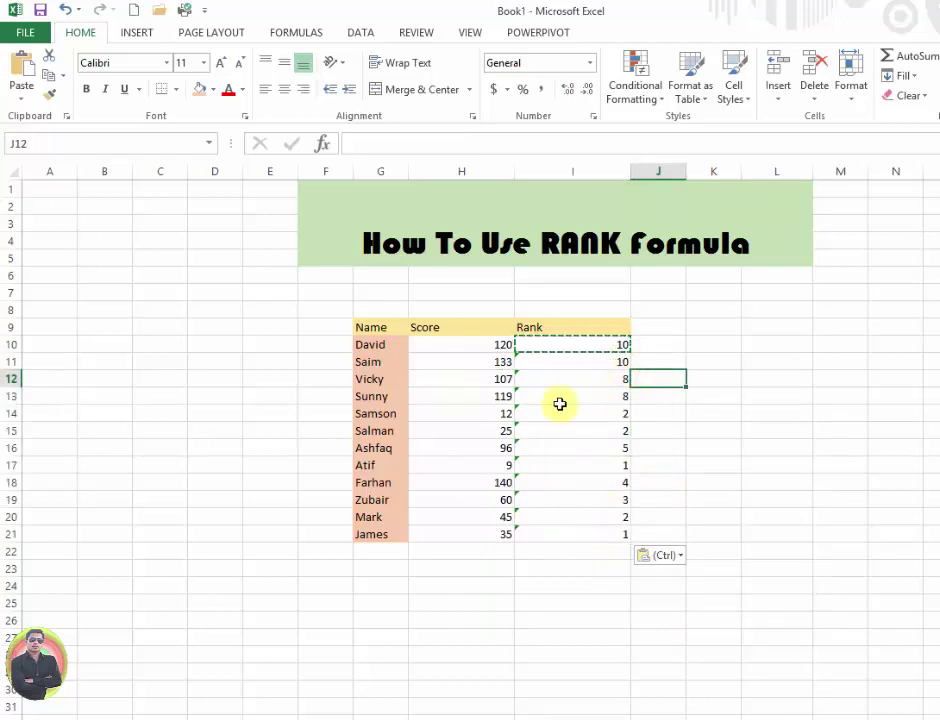
Enter the name Imran in G22 and the score 50 in H22
{"action": "key", "text": "Escape"}
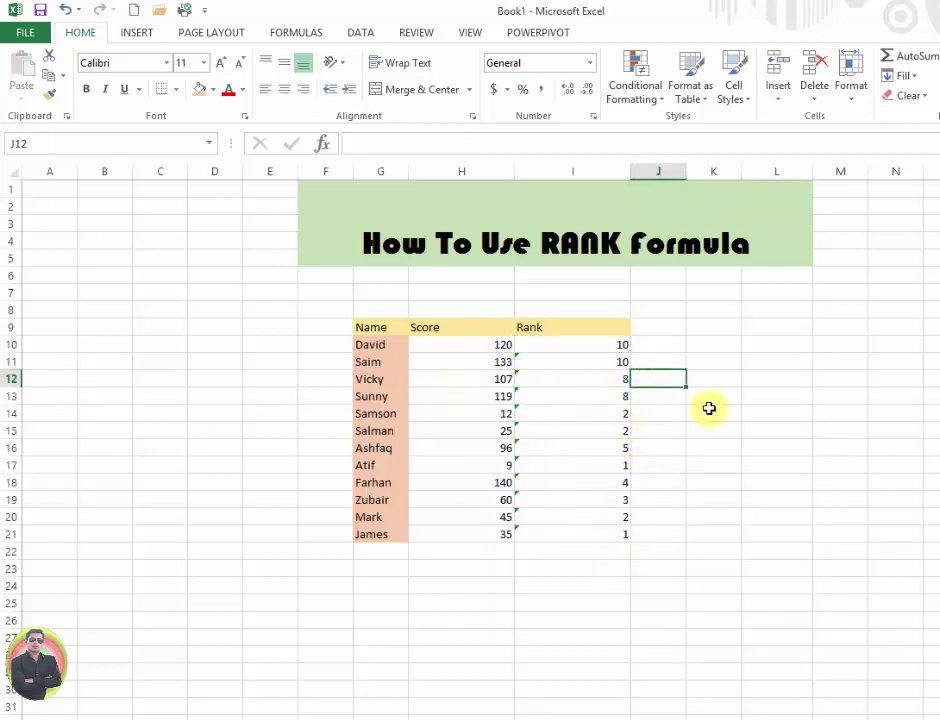
{"action": "left_click", "coordinate": [368, 557]}
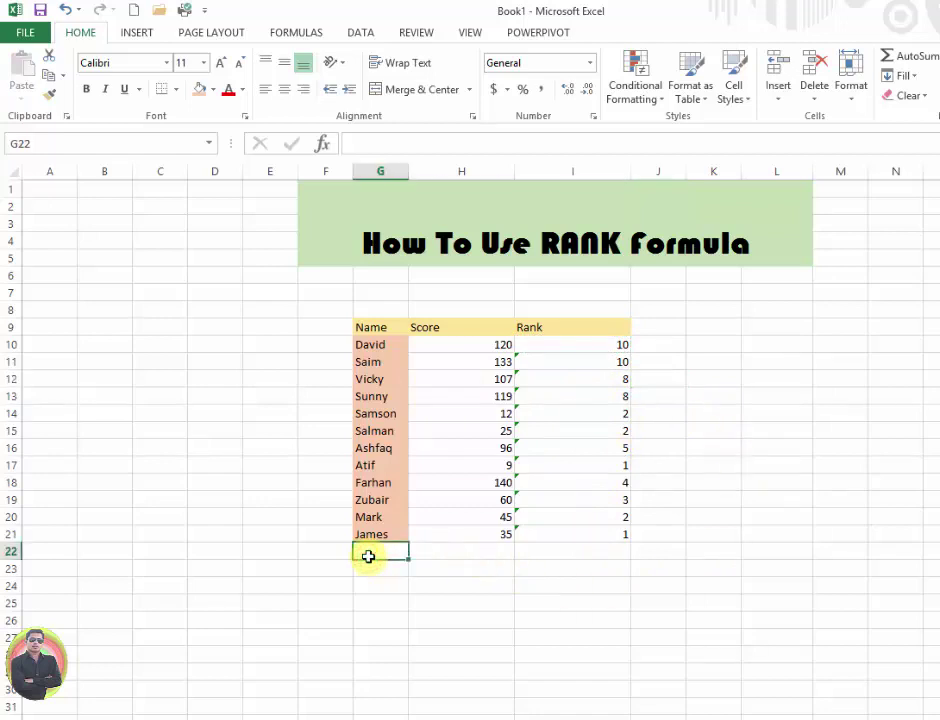
{"action": "type", "text": "Imran"}
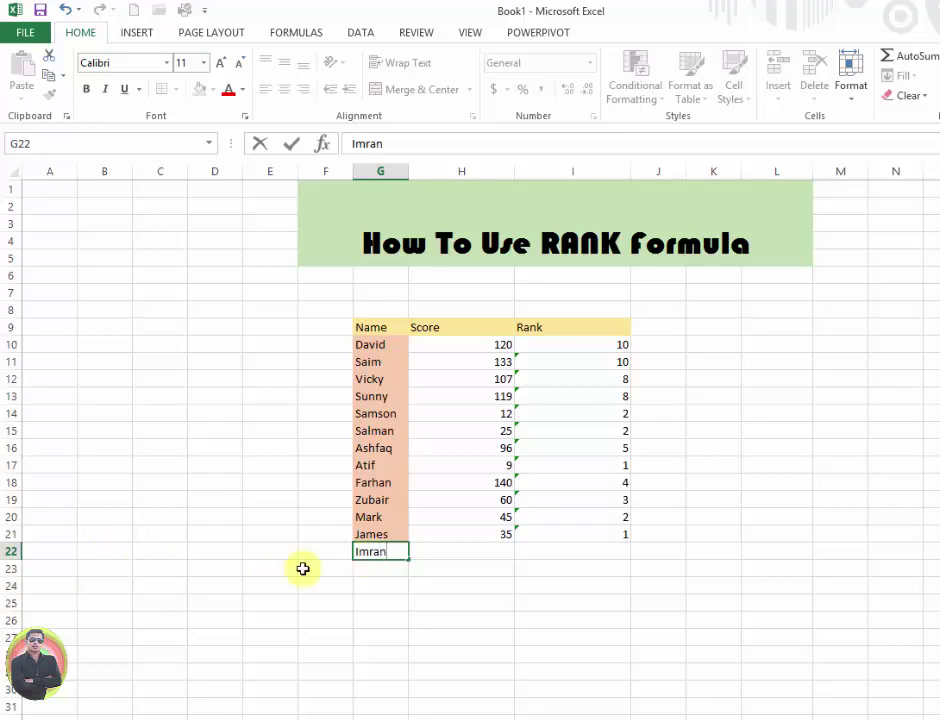
{"action": "key", "text": "Tab"}
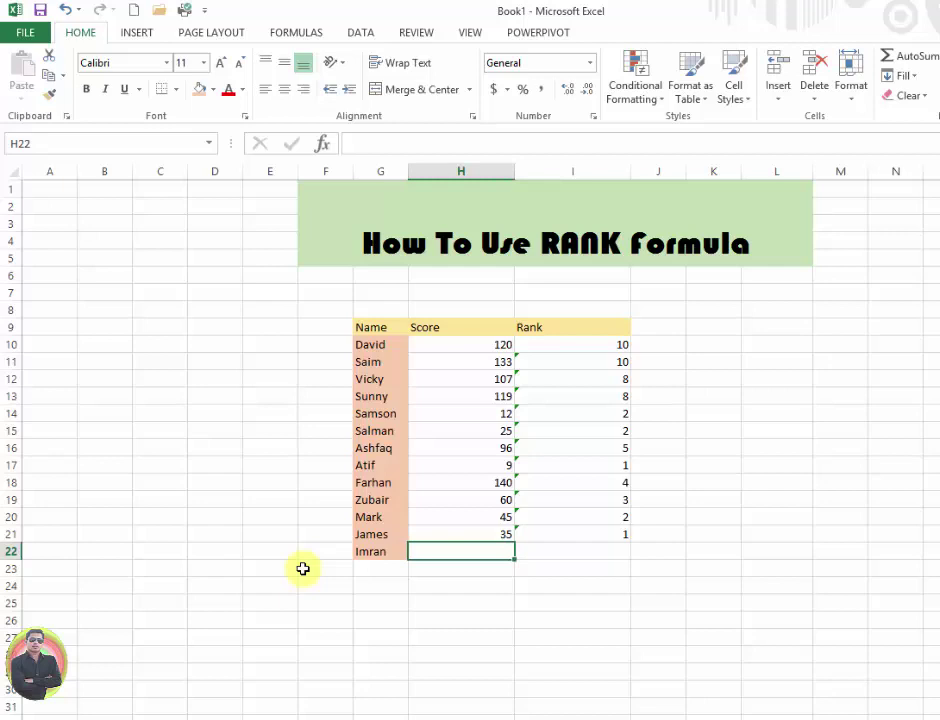
{"action": "type", "text": "50"}
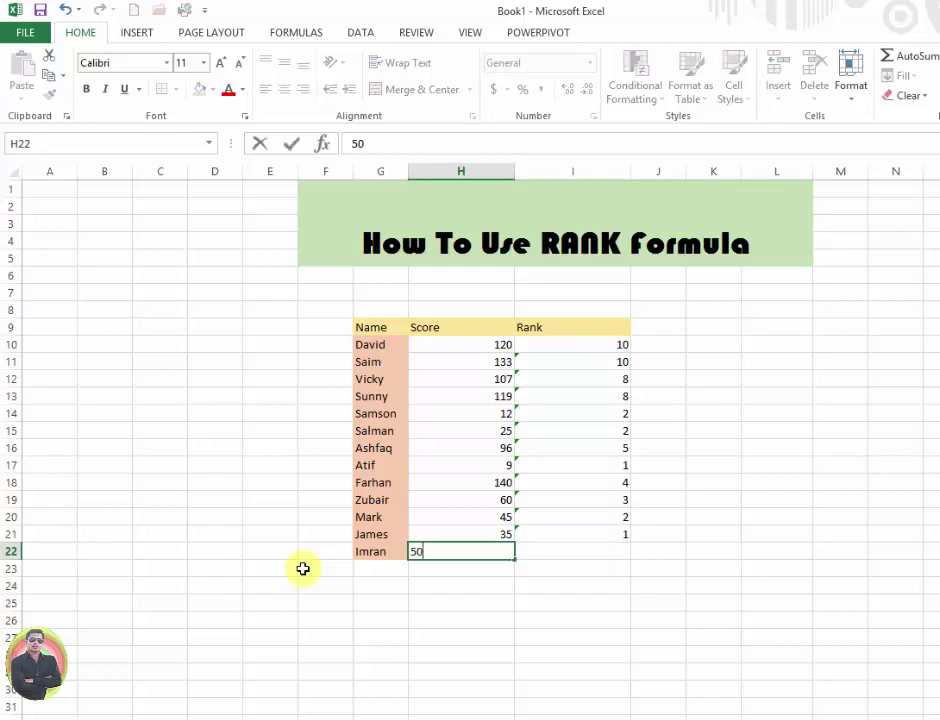
{"action": "key", "text": "Tab"}
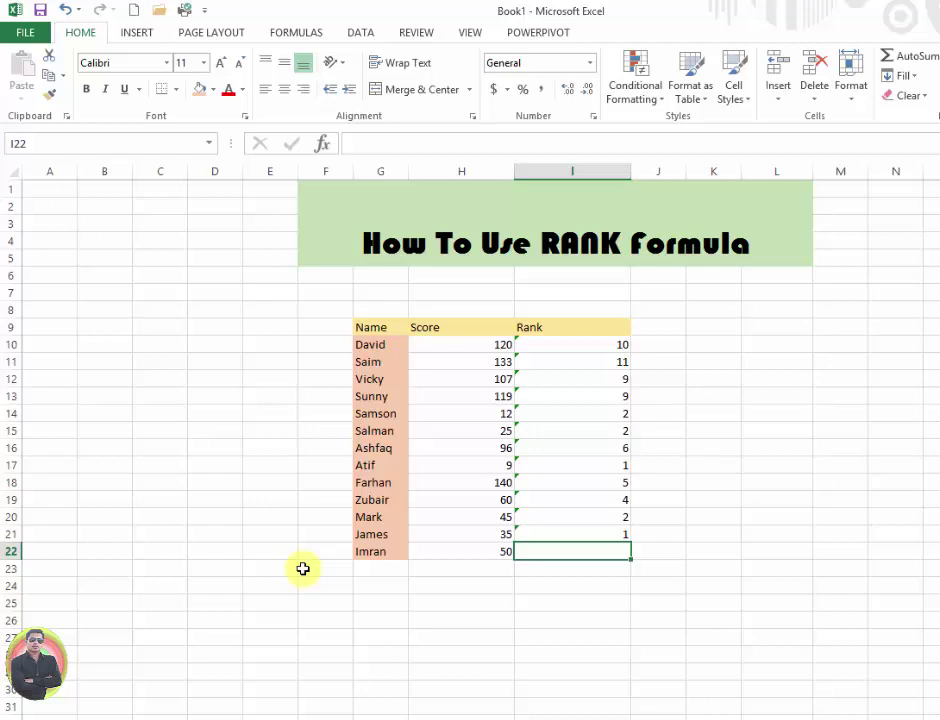
Find the RANK function with Insert Function to use in I22
{"action": "left_click", "coordinate": [265, 32]}
{"action": "left_click", "coordinate": [27, 72]}
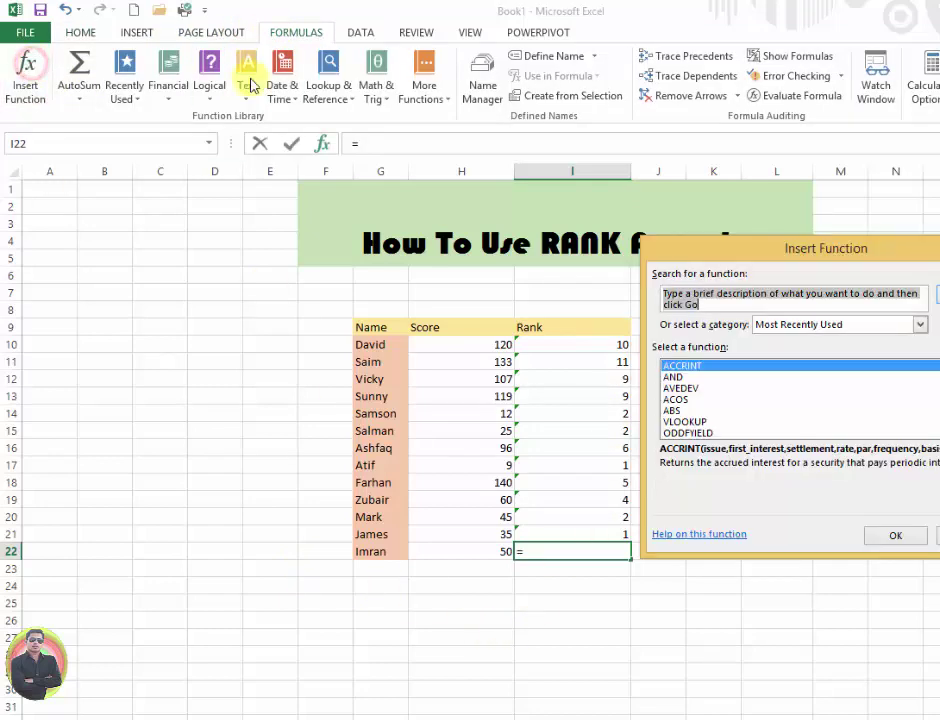
{"action": "type", "text": "rank"}
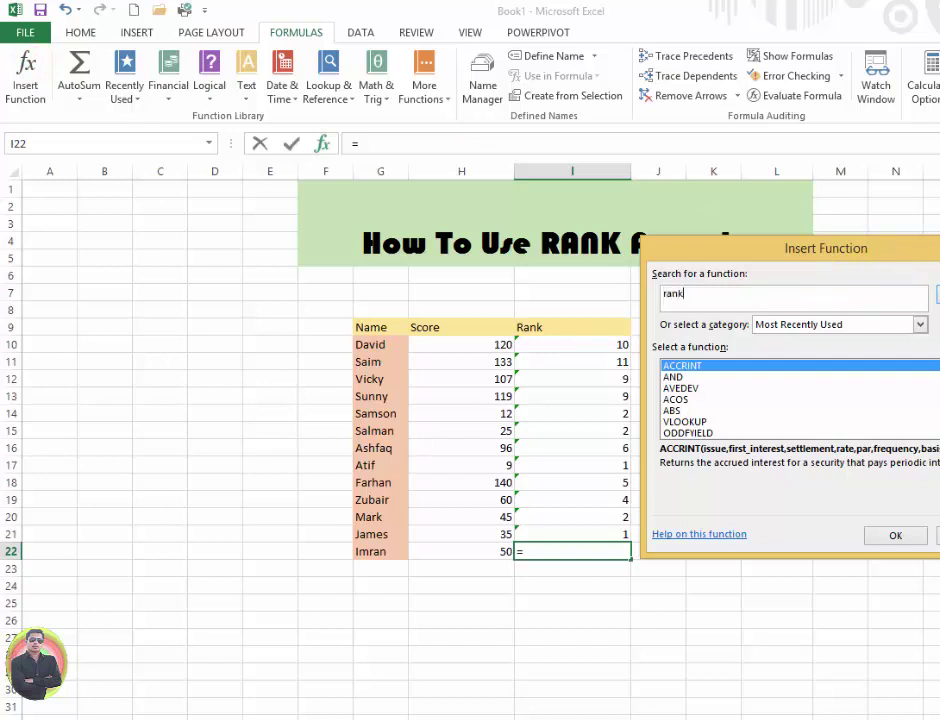
{"action": "left_click", "coordinate": [938, 297]}
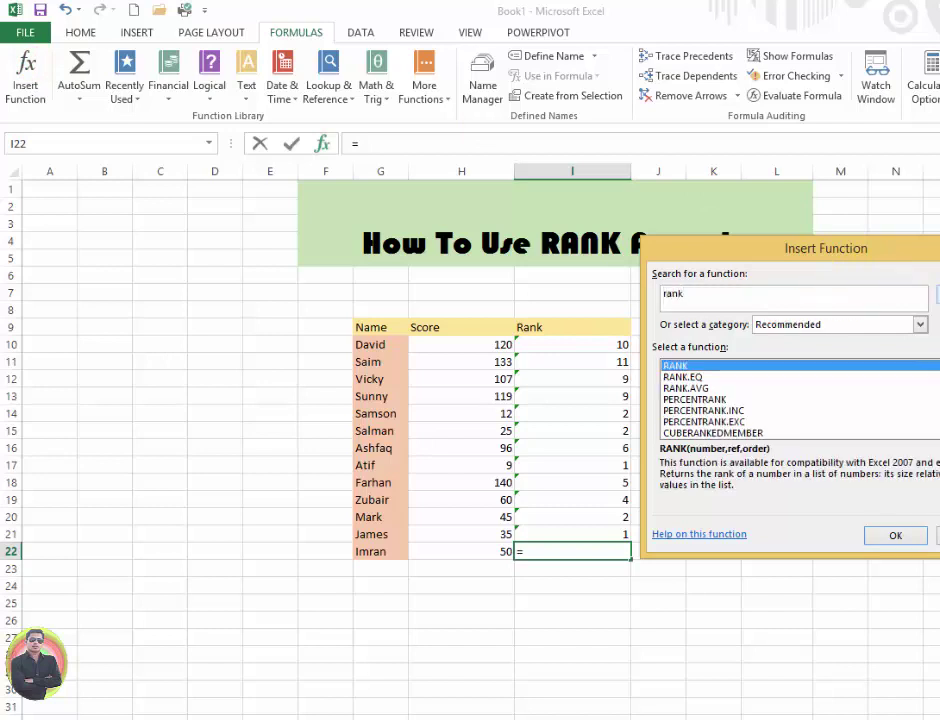
{"action": "left_click", "coordinate": [896, 535]}
{"action": "mouse_move", "coordinate": [848, 287]}
{"action": "left_mouse_down"}
{"action": "mouse_move", "coordinate": [790, 287]}
{"action": "mouse_move", "coordinate": [826, 162]}
{"action": "left_mouse_up"}
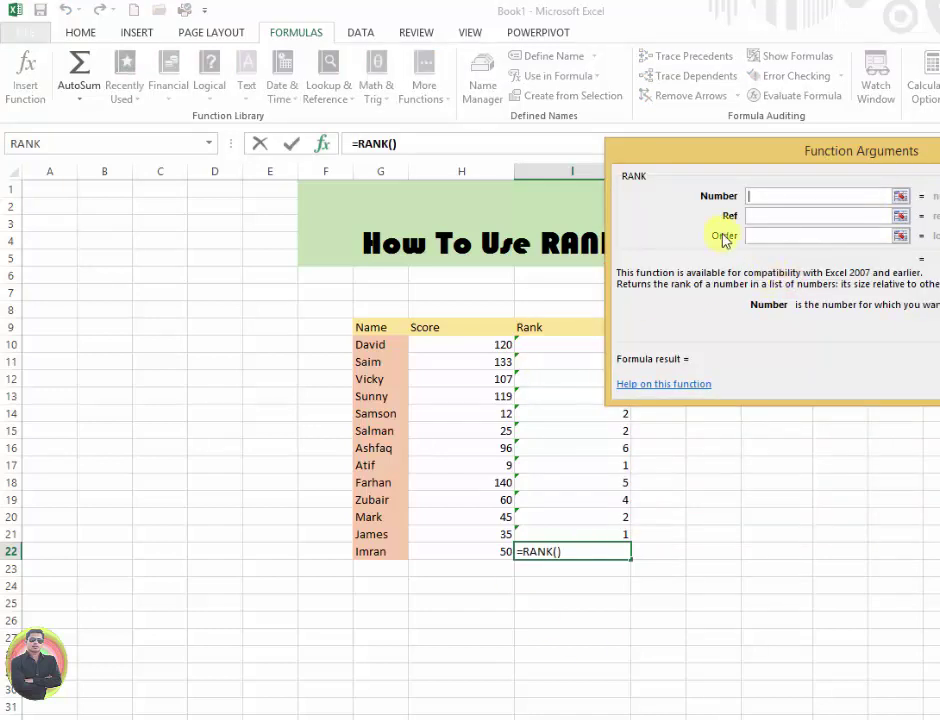
Set RANK's Number to H10, Ref to H10:H22 and Order to 1, giving 11
{"action": "left_click", "coordinate": [485, 346]}
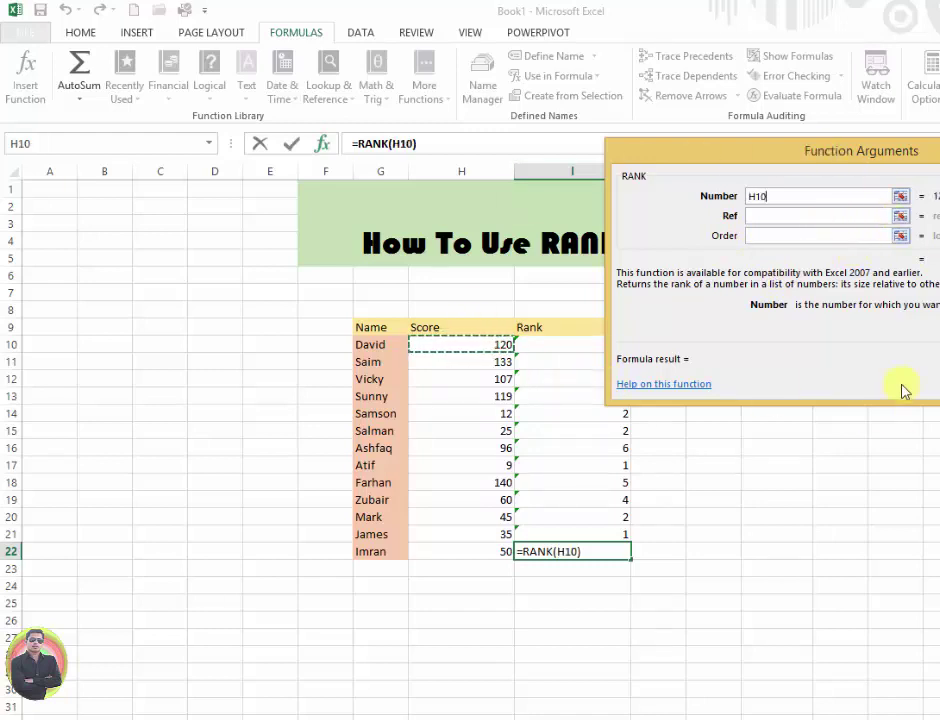
{"action": "left_click", "coordinate": [799, 216]}
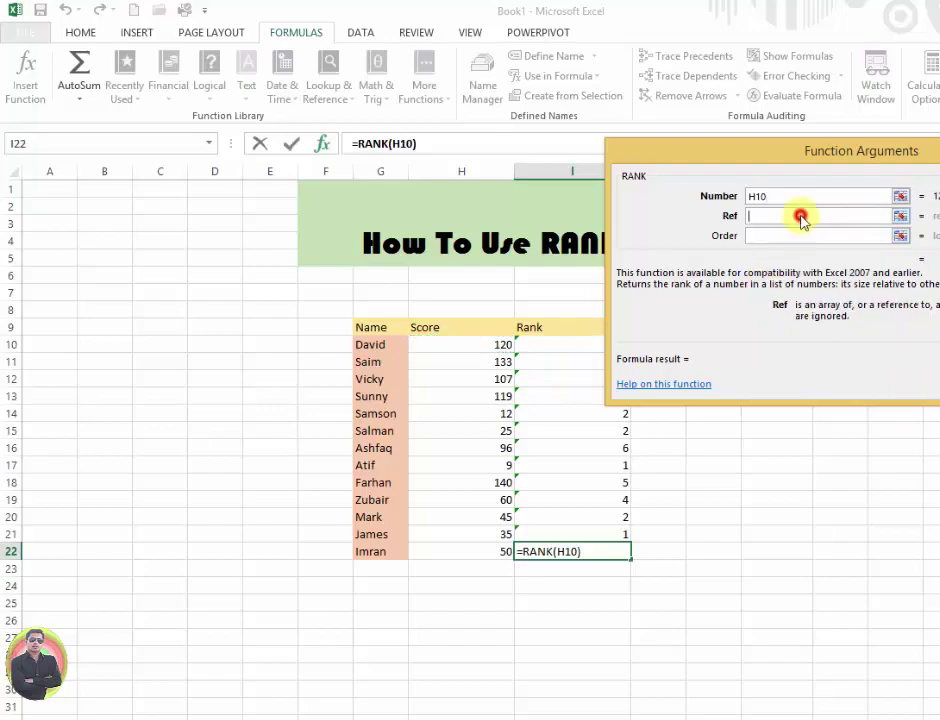
{"action": "left_click_drag", "start_coordinate": [474, 344], "coordinate": [480, 550]}
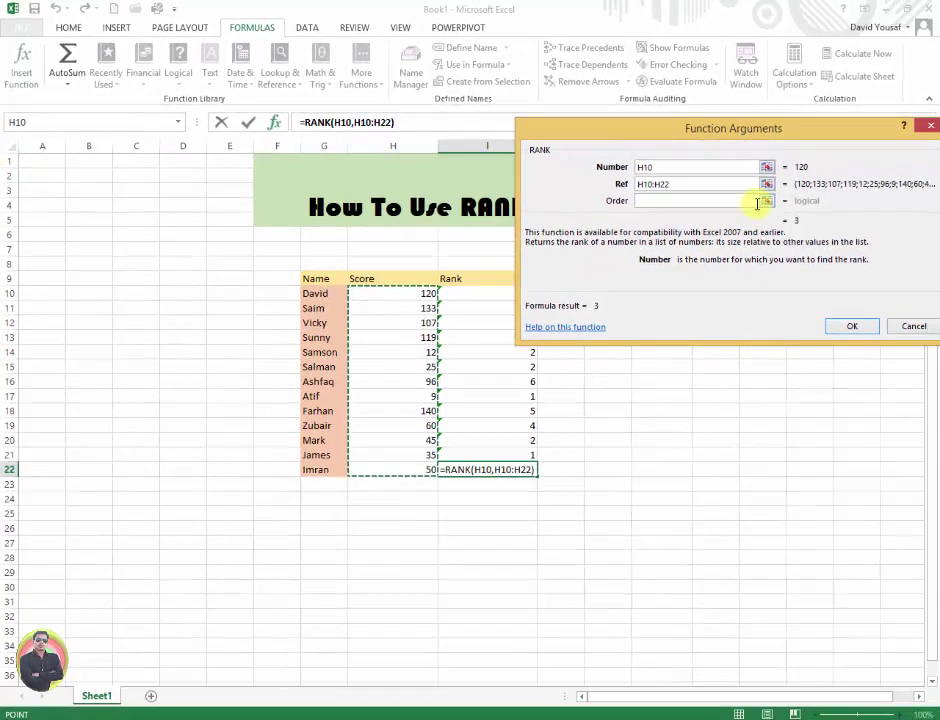
{"action": "left_click", "coordinate": [716, 200]}
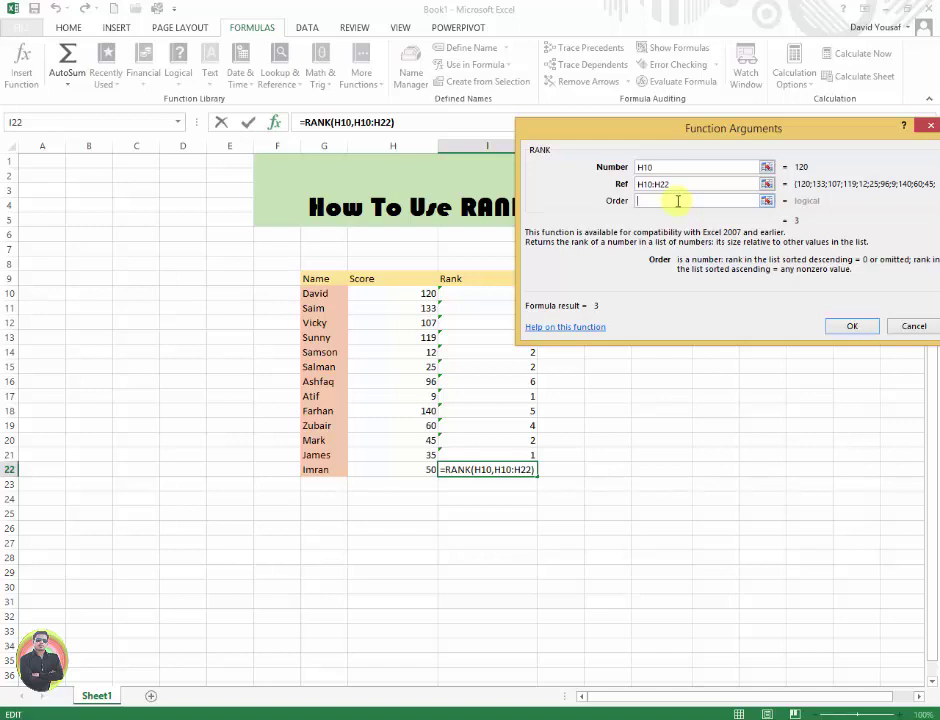
{"action": "type", "text": "5"}
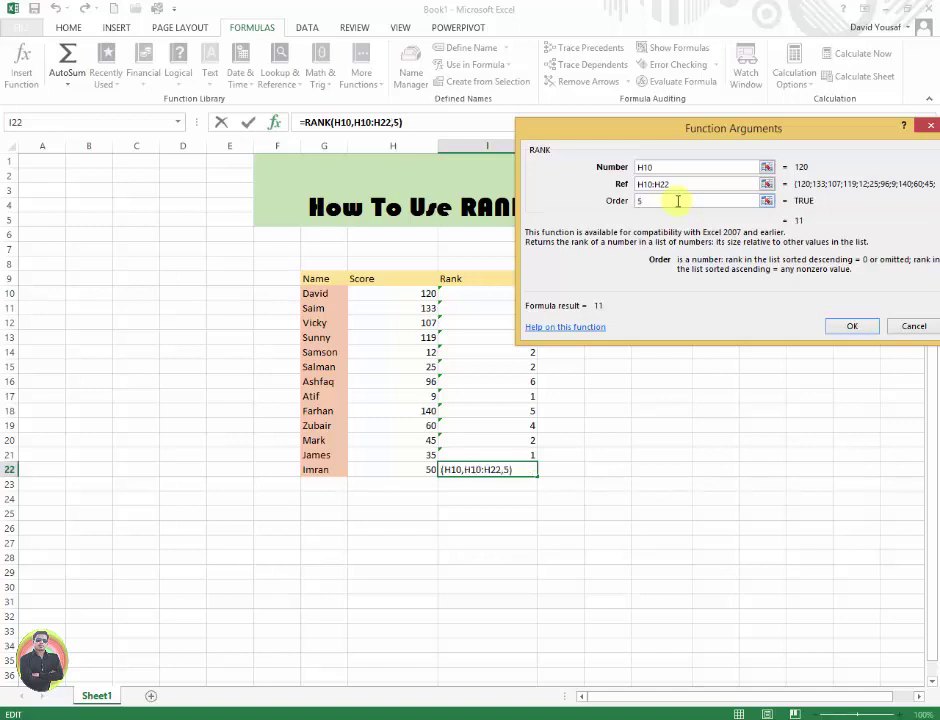
{"action": "key", "text": "BackSpace"}
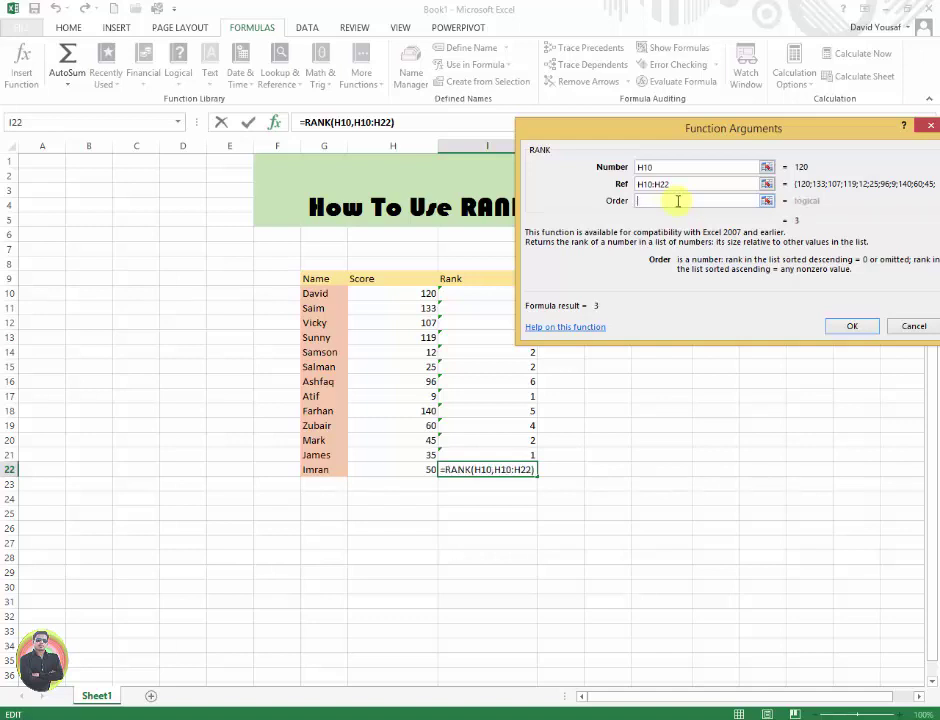
{"action": "type", "text": "1"}
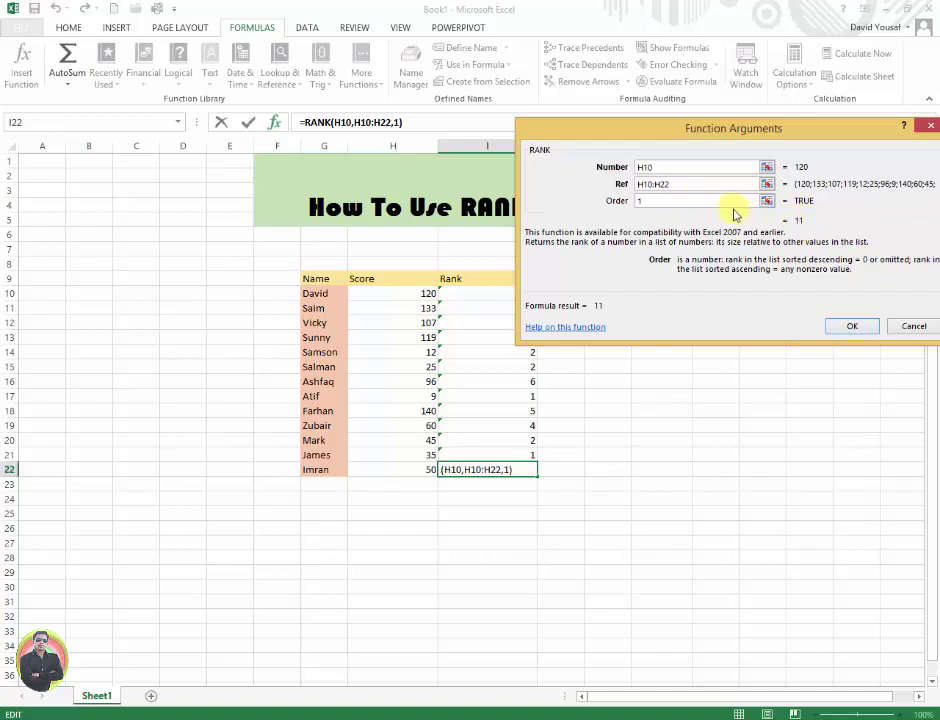
{"action": "left_click", "coordinate": [848, 328]}
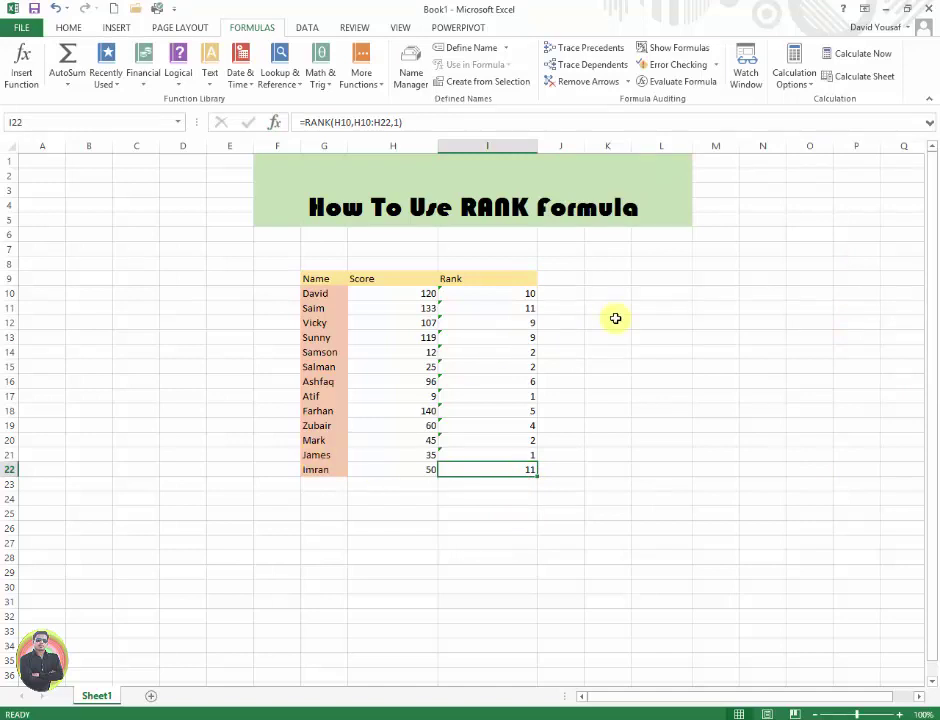
Start =RANK(H16,H10:H22, in H25 to rank Ashfaq's score of 96 among all thirteen scores
{"action": "left_click", "coordinate": [366, 515]}
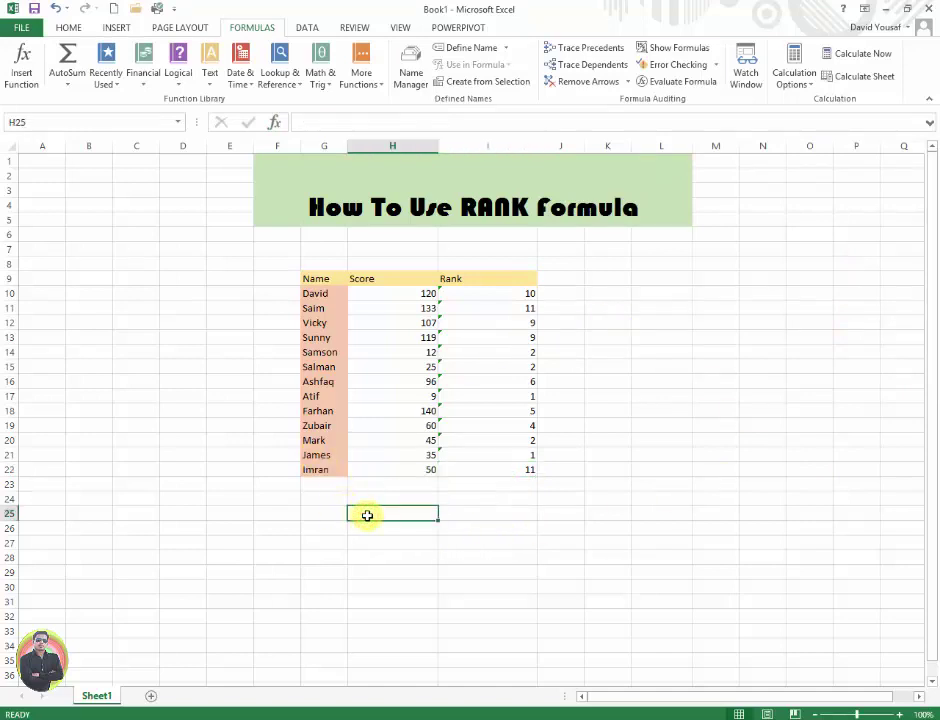
{"action": "type", "text": "=ran"}
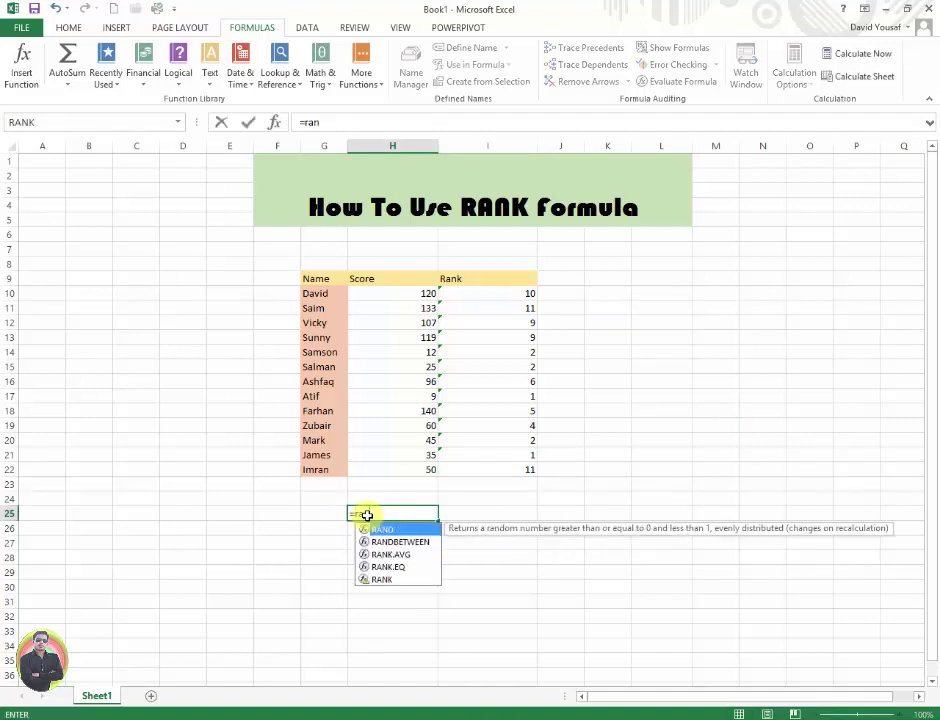
{"action": "type", "text": "k"}
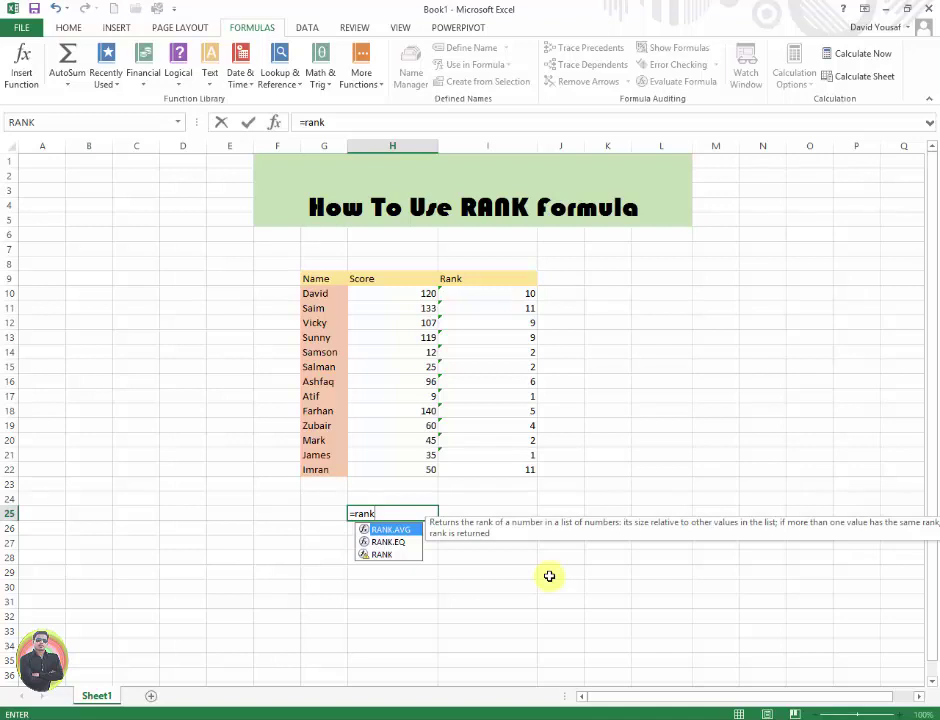
{"action": "key", "text": "Down"}
{"action": "key", "text": "Down"}
{"action": "key", "text": "Tab"}
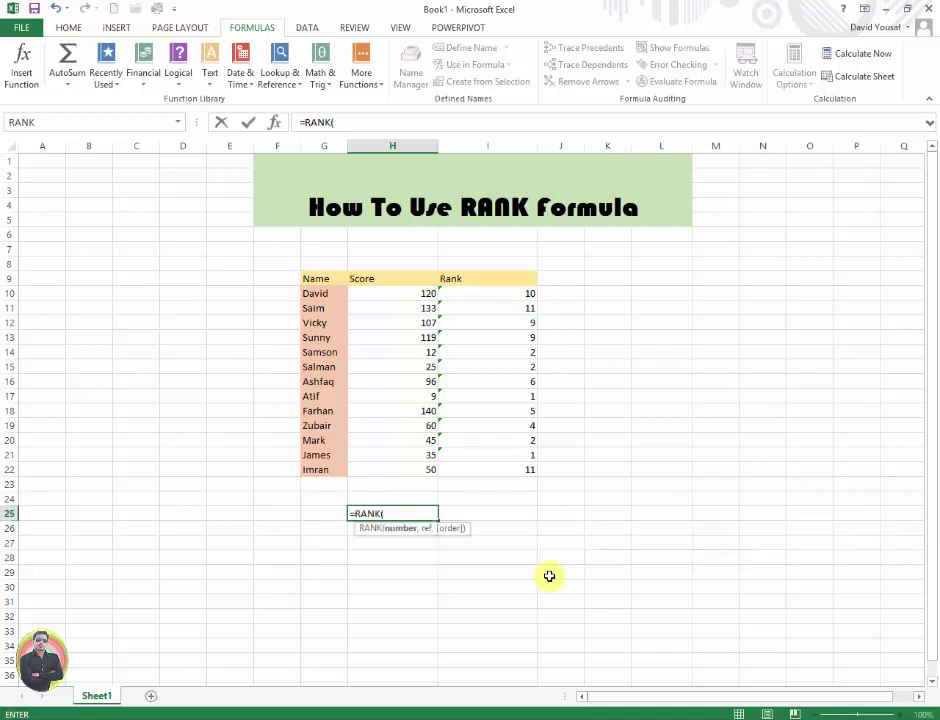
{"action": "left_click", "coordinate": [417, 381]}
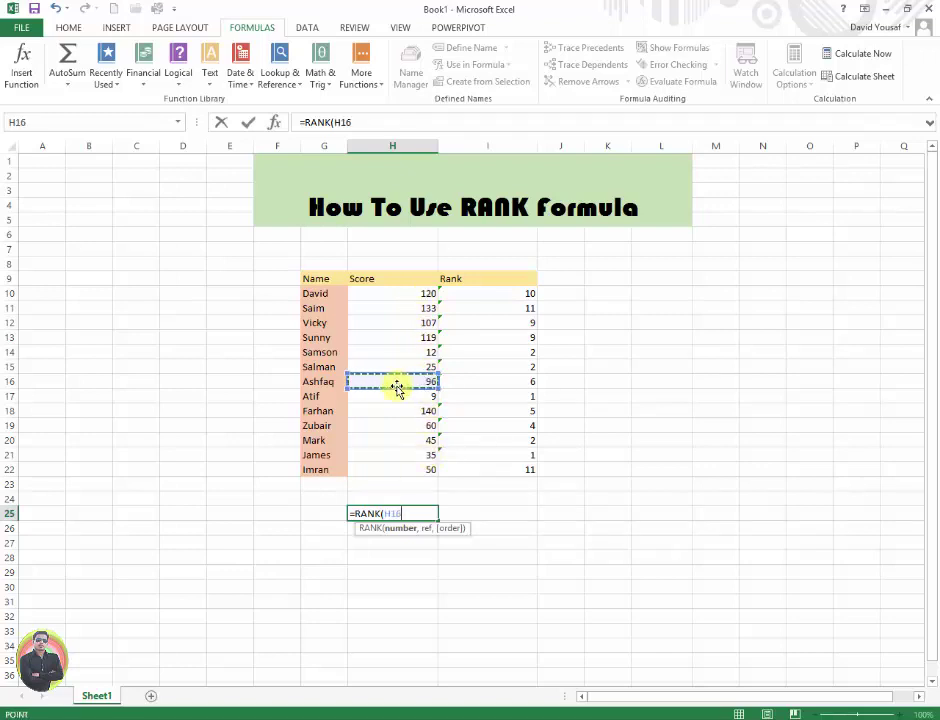
{"action": "type", "text": ","}
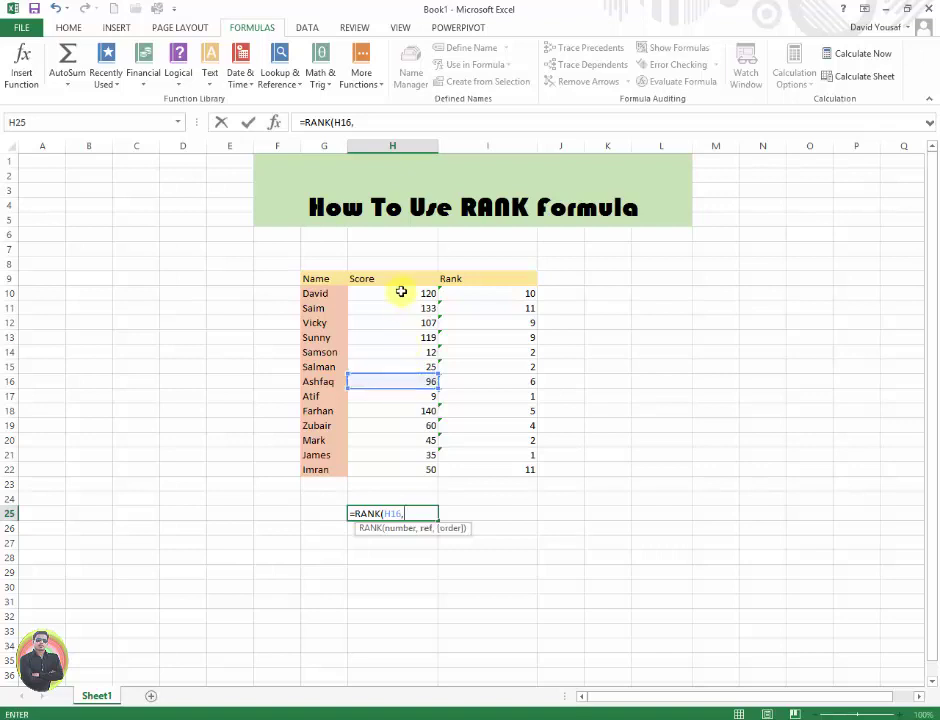
{"action": "left_click_drag", "start_coordinate": [401, 291], "coordinate": [416, 469]}
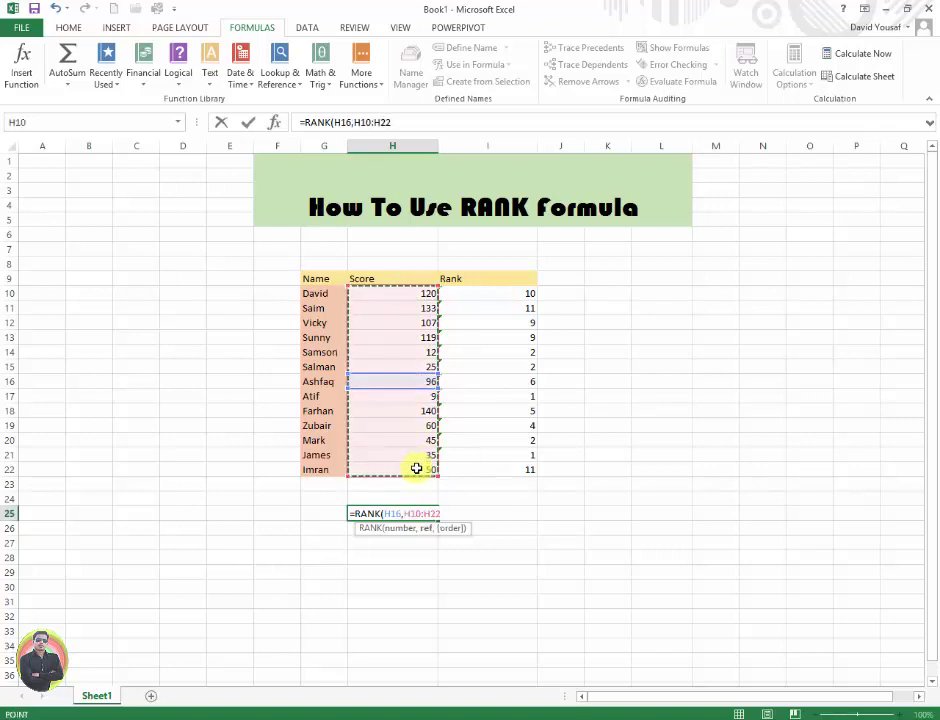
{"action": "type", "text": ",0"}
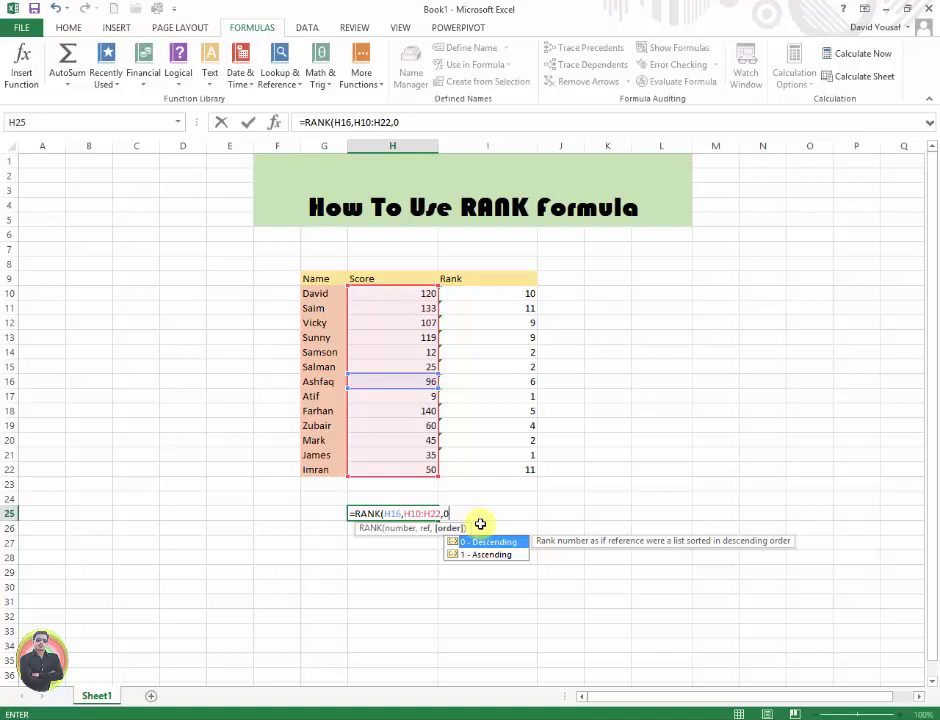
Complete =RANK(H16,H10:H22,0) in H25 and confirm it returns 6
{"action": "type", "text": ")"}
{"action": "key", "text": "Return"}
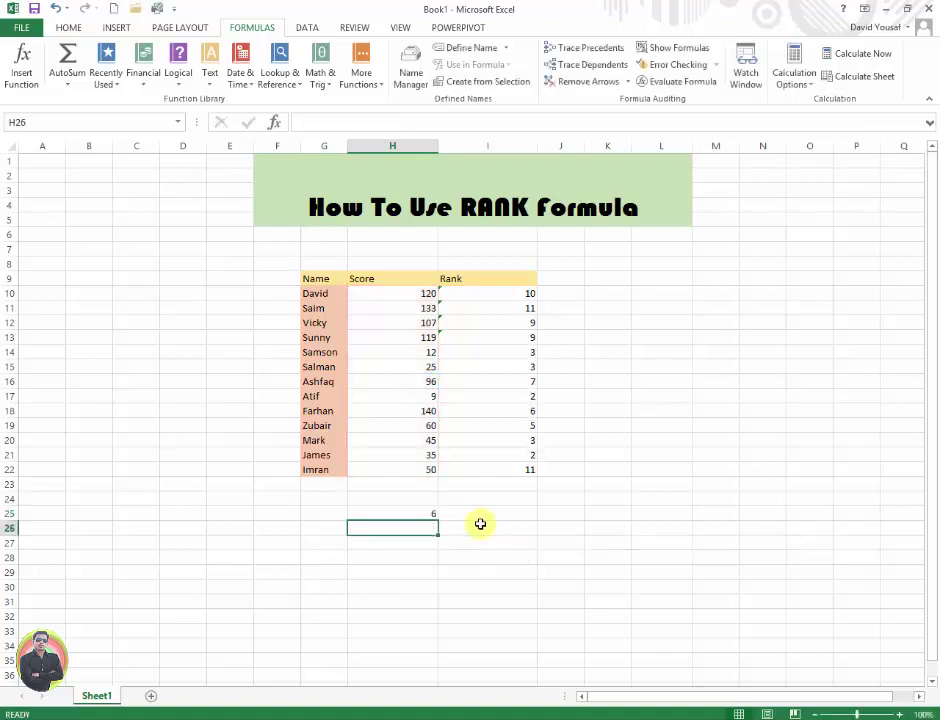
{"action": "left_click", "coordinate": [424, 512]}
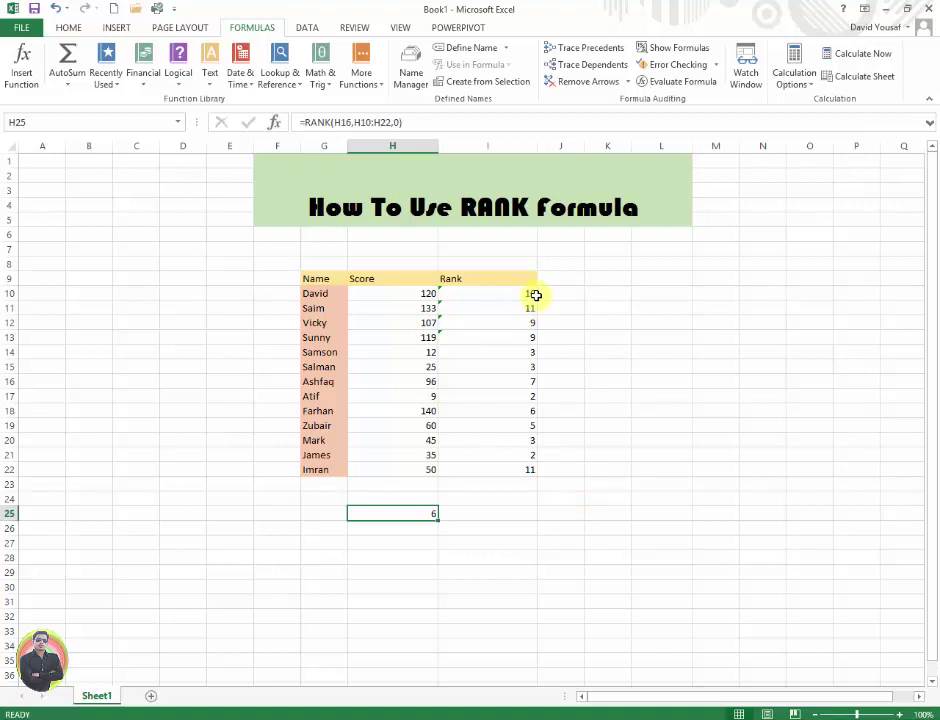
Give the name cells G10:G22 a light blue fill in place of the peach shading
{"action": "left_click_drag", "start_coordinate": [321, 293], "coordinate": [338, 468]}
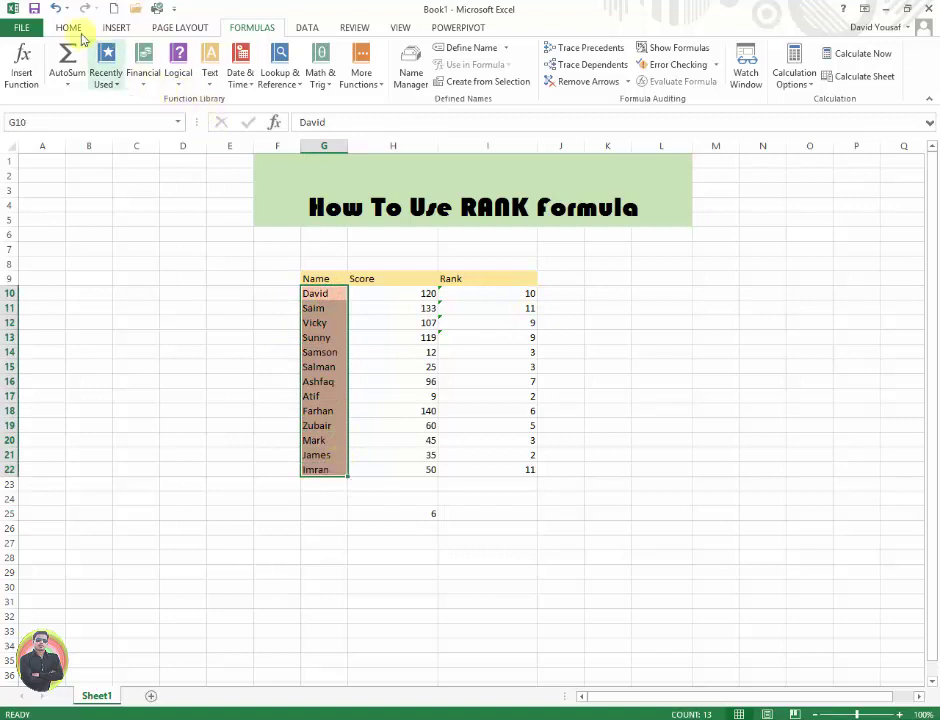
{"action": "left_click", "coordinate": [67, 26]}
{"action": "left_click", "coordinate": [181, 77]}
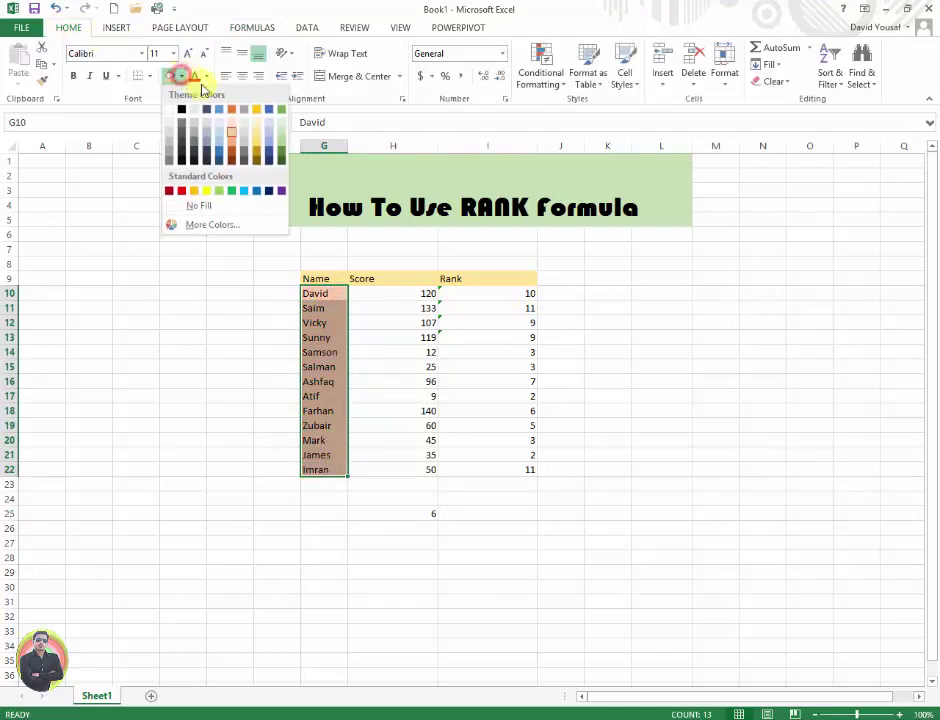
{"action": "left_click", "coordinate": [218, 138]}
{"action": "left_click", "coordinate": [656, 350]}
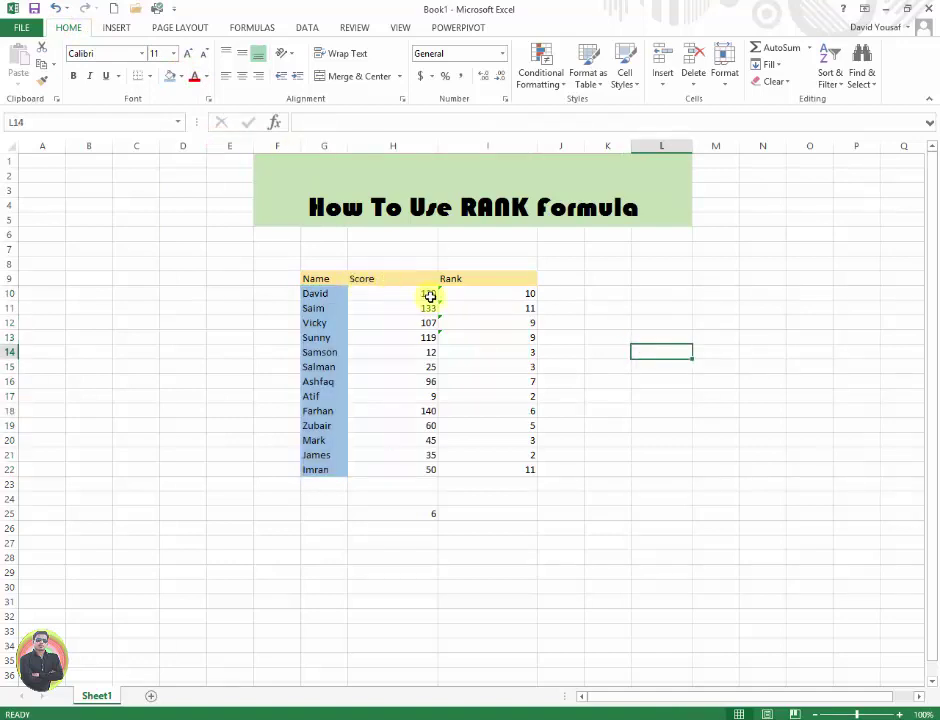
Center the scores in H10:H22 and the ranks in I10:I22
{"action": "left_click_drag", "start_coordinate": [429, 293], "coordinate": [428, 467]}
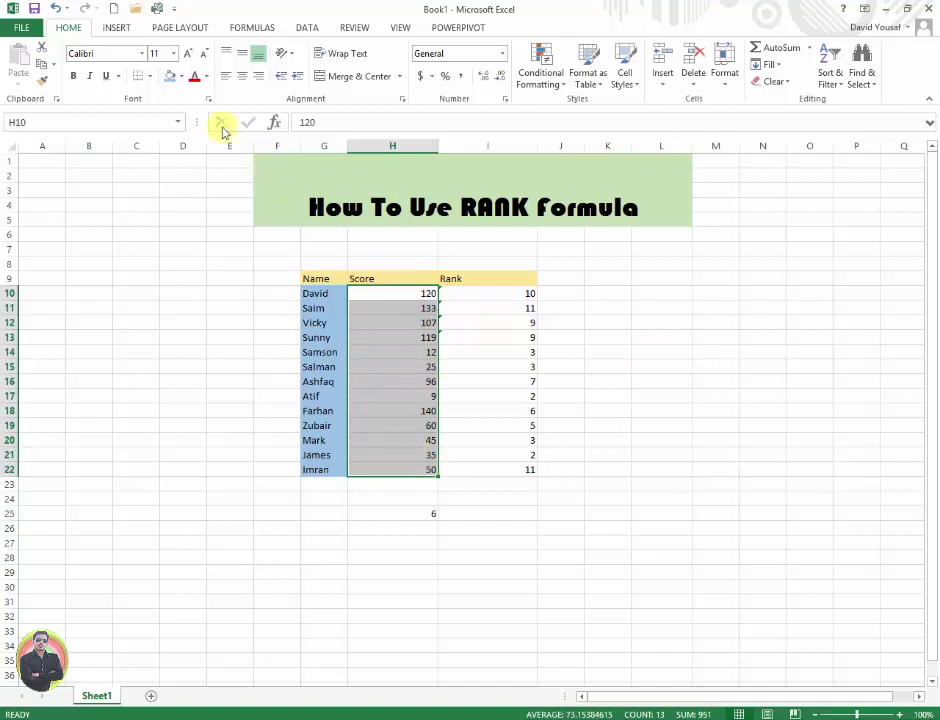
{"action": "left_click", "coordinate": [242, 76]}
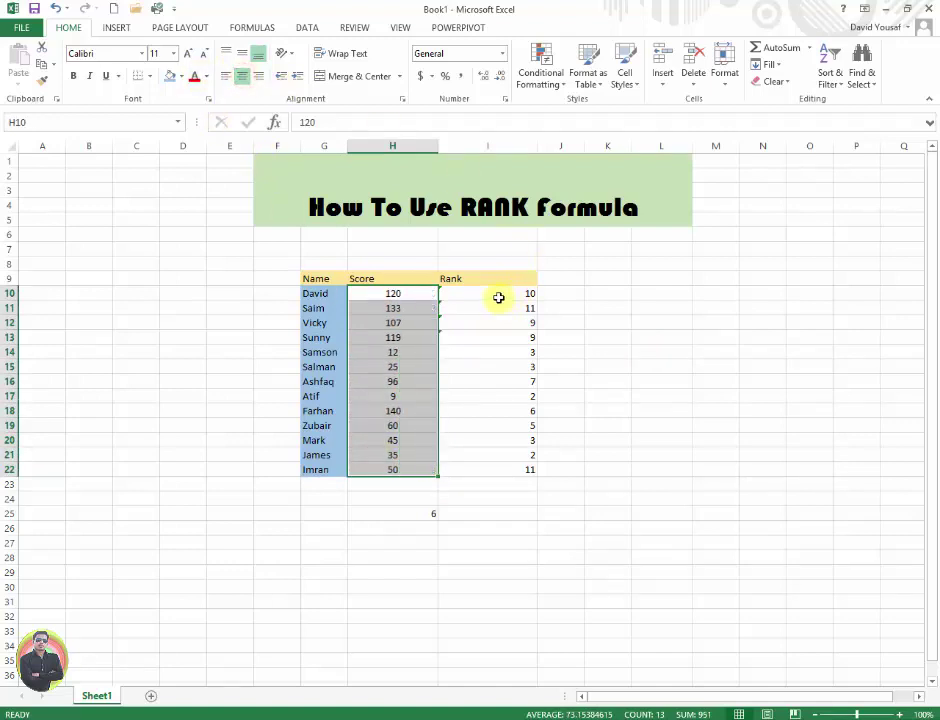
{"action": "left_click_drag", "start_coordinate": [497, 294], "coordinate": [514, 466]}
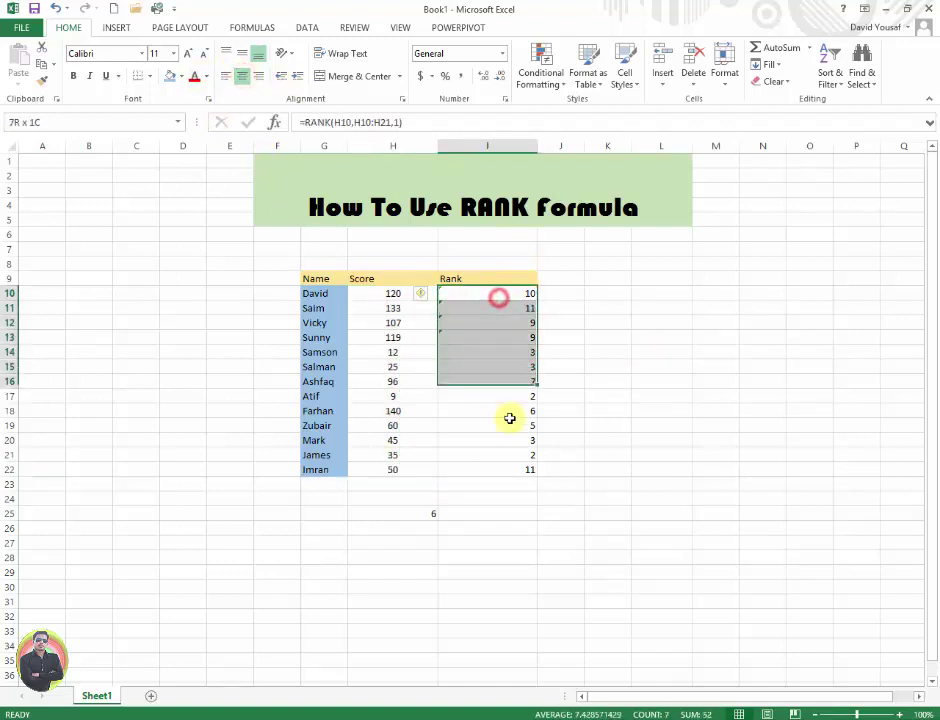
{"action": "left_click", "coordinate": [242, 76]}
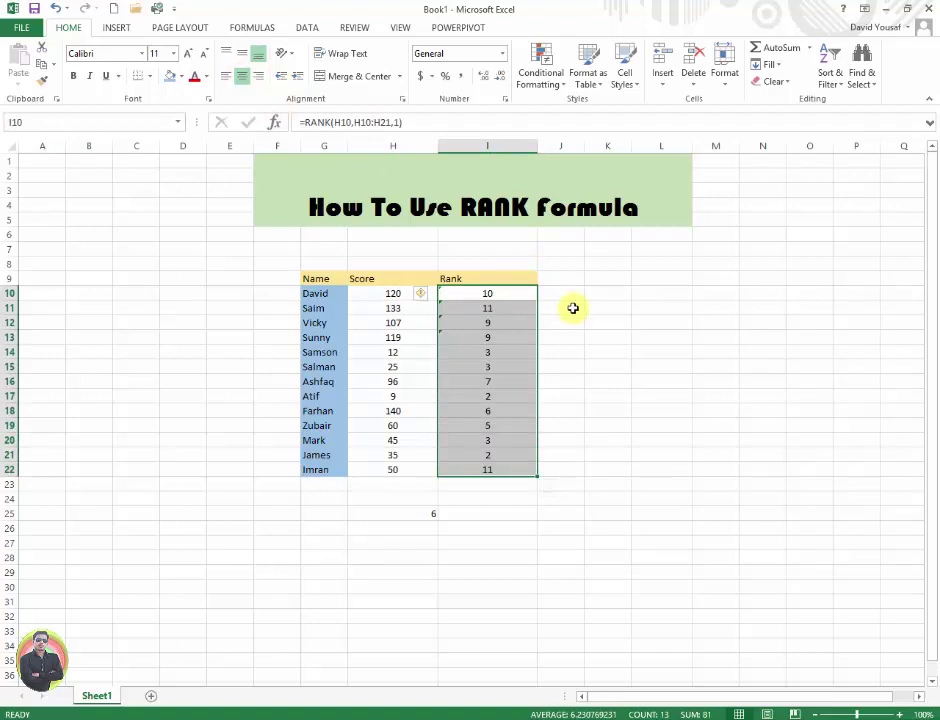